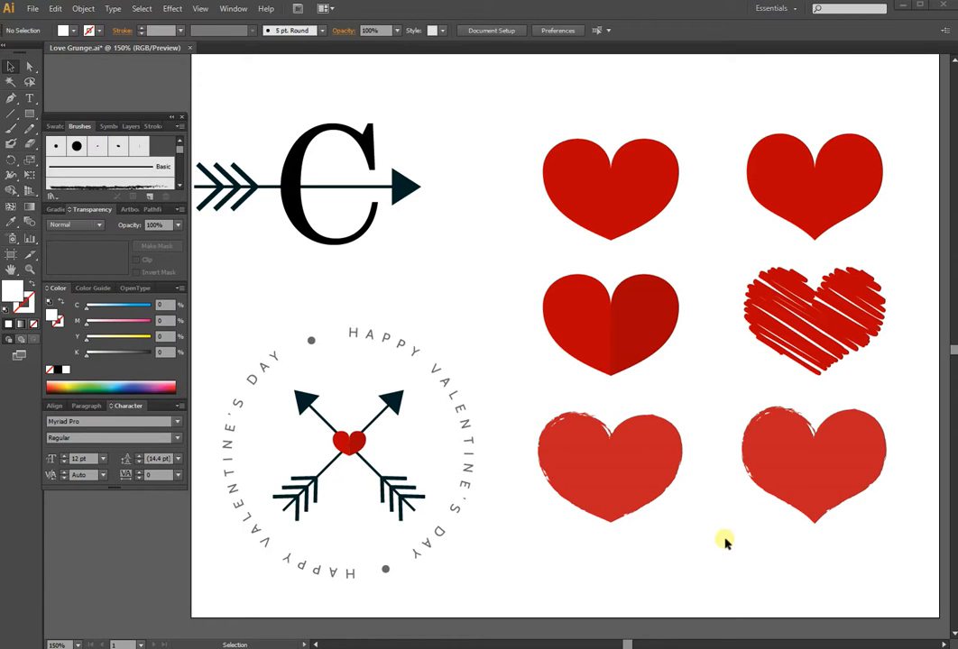
# Step: Duplicate the artboard with its heart and arrow artwork, placing the copy directly below the original
pyautogui.press('space')
pyautogui.moveTo(691, 552); pyautogui.dragTo(538, 301)
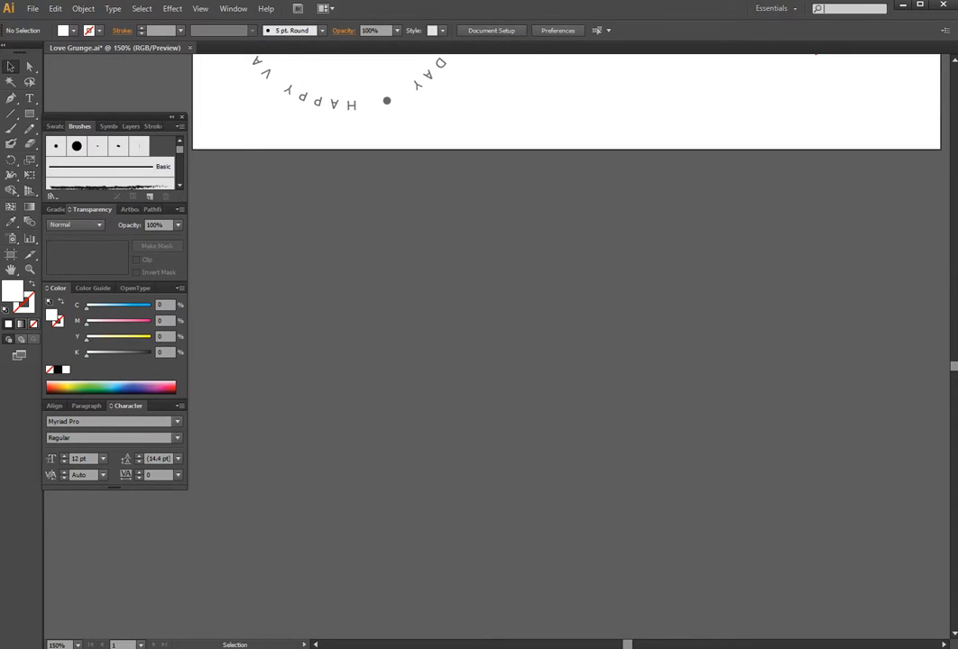
pyautogui.moveTo(0, 64); pyautogui.dragTo(457, 77)
pyautogui.click(434, 115)
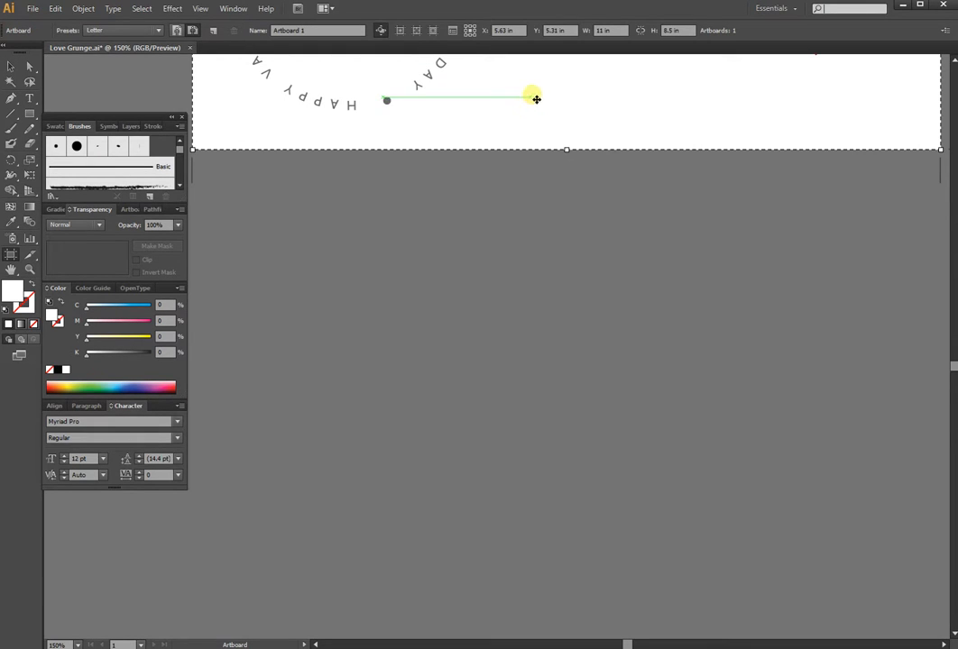
pyautogui.moveTo(535, 84); pyautogui.dragTo(517, 592)
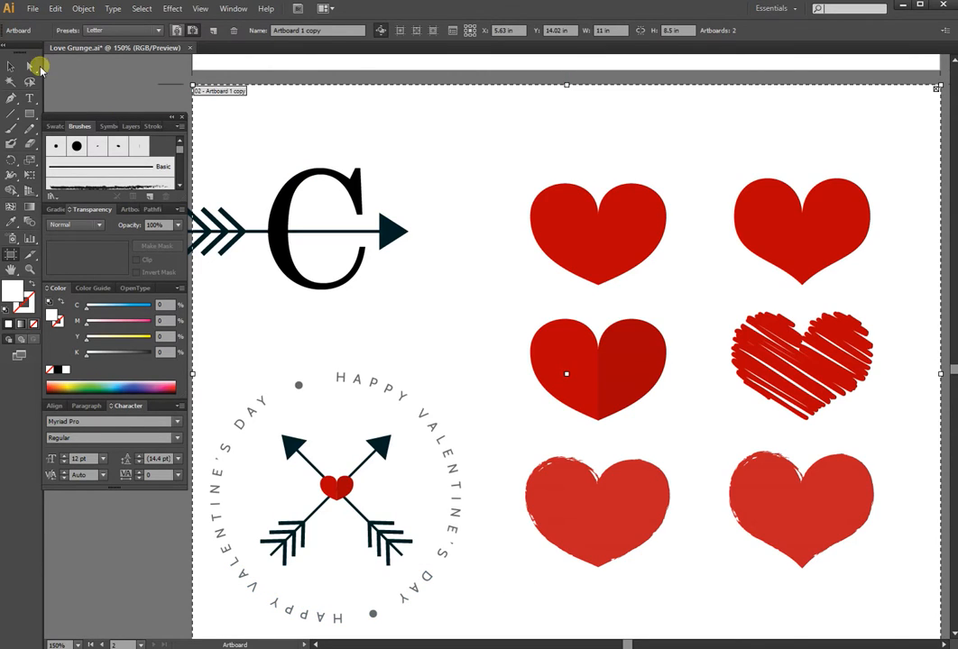
# Step: Delete all the copied hearts, arrows and lettering from the new lower artboard
pyautogui.click(10, 66)
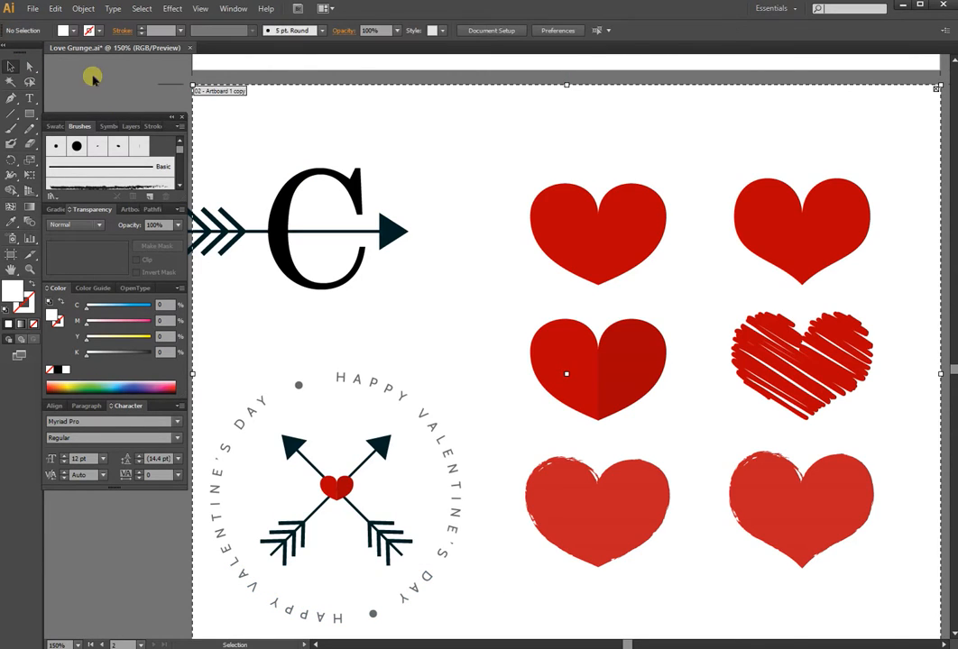
pyautogui.moveTo(229, 144); pyautogui.dragTo(898, 595)
pyautogui.press('Delete')
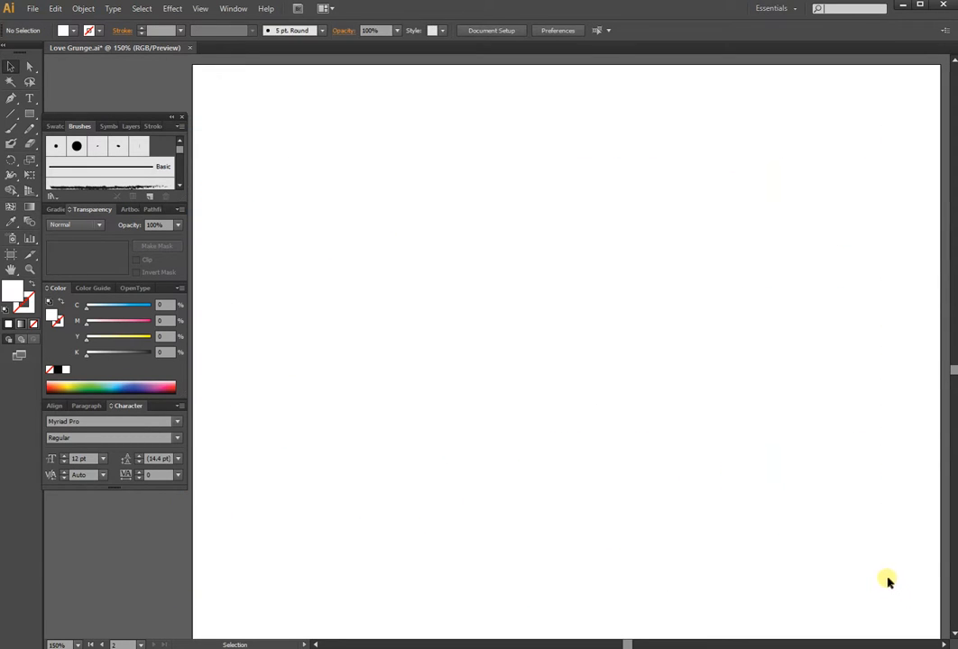
# Step: Show the perspective grid and the regular document grid over the empty artboard
pyautogui.moveTo(518, 235); pyautogui.dragTo(591, 186)
pyautogui.click(230, 9)
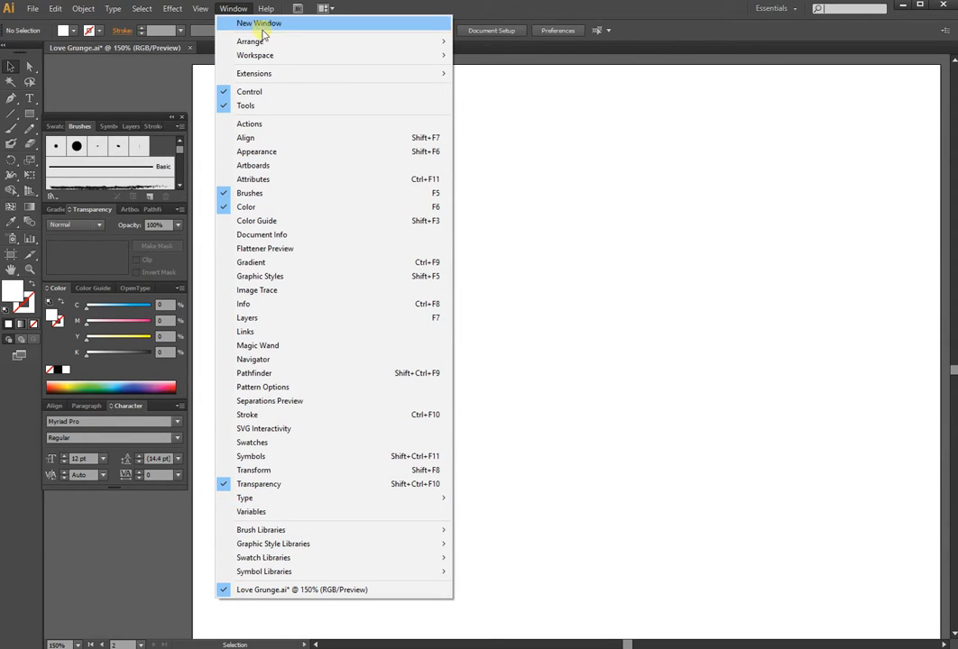
pyautogui.moveTo(197, 10)
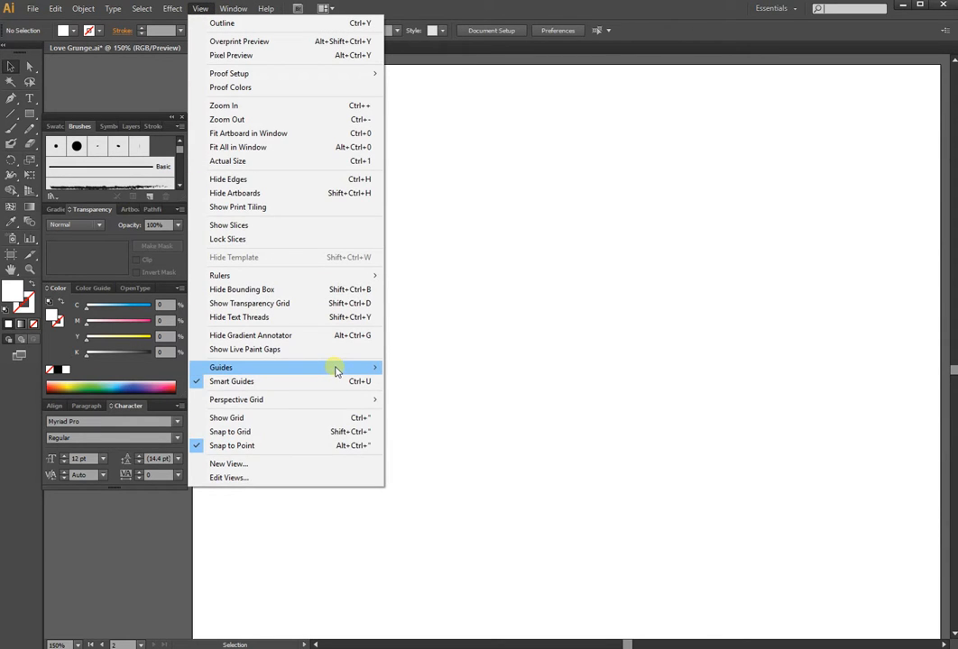
pyautogui.moveTo(333, 371)
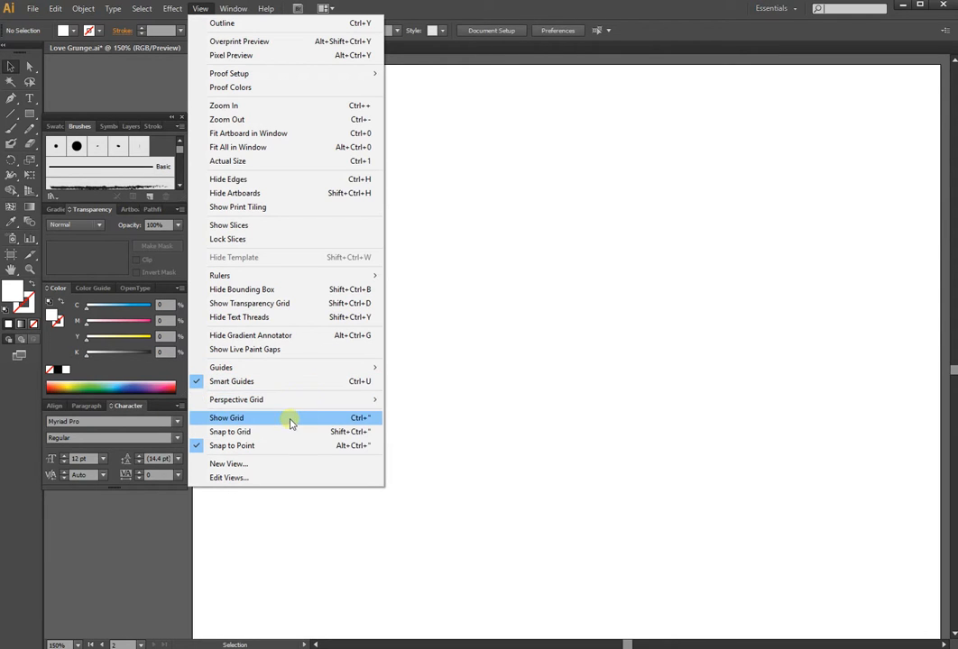
pyautogui.moveTo(301, 403)
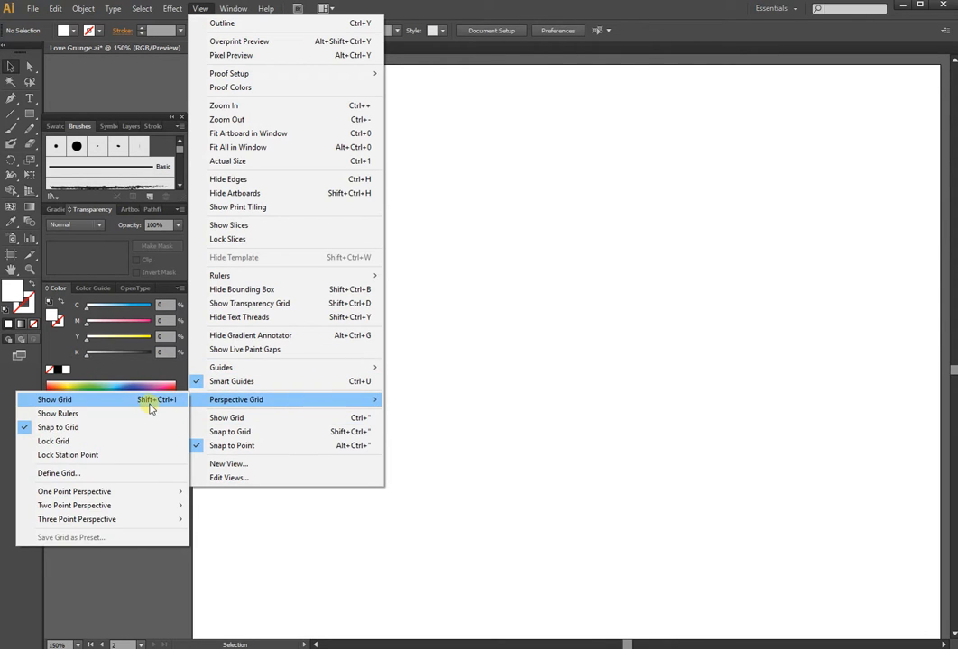
pyautogui.click(151, 398)
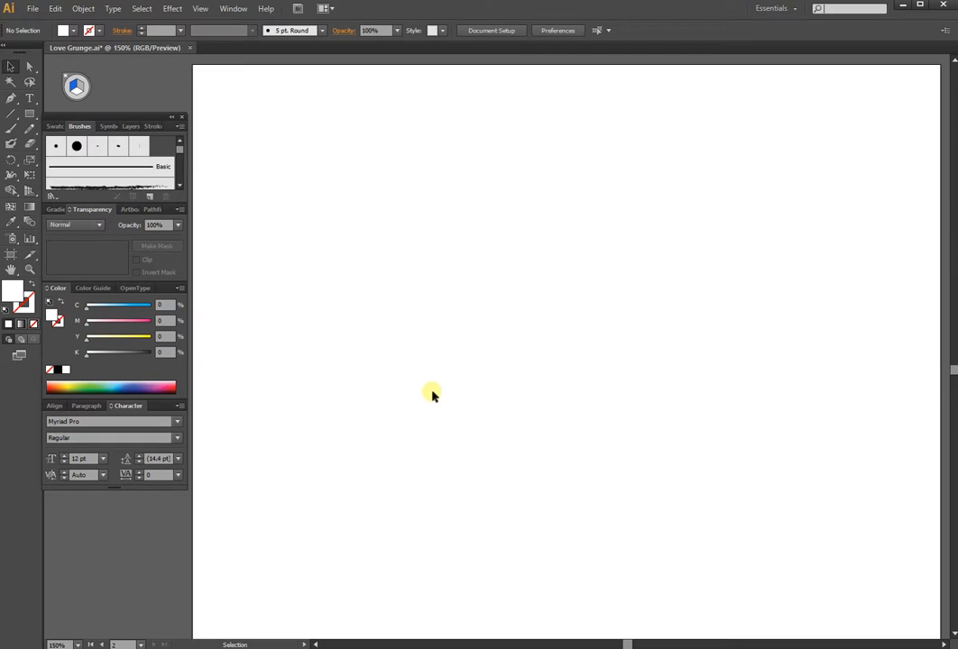
pyautogui.click(201, 8)
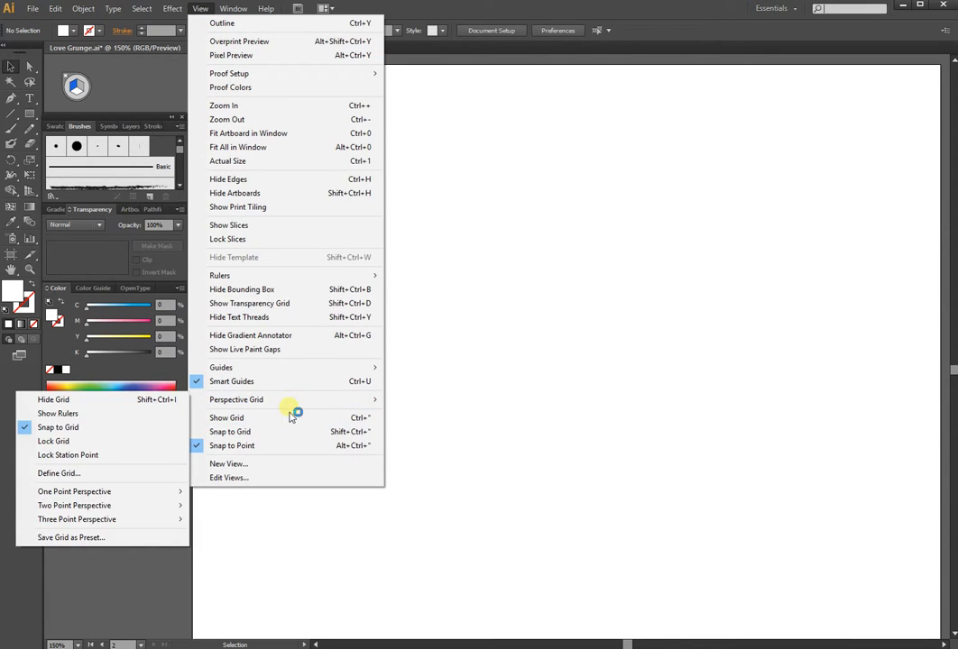
pyautogui.click(229, 420)
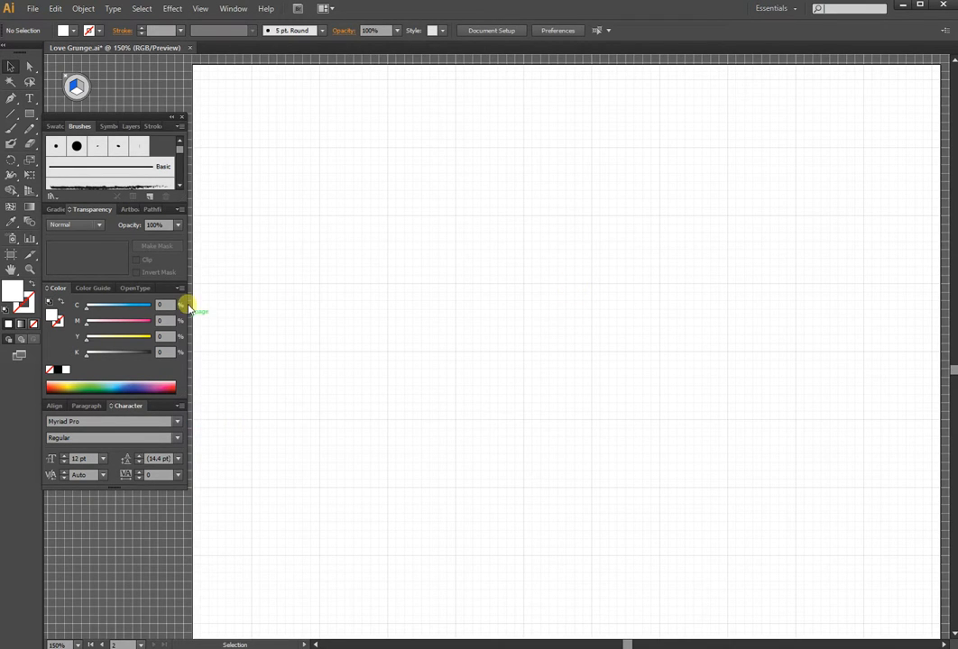
# Step: Set the fill to black and draw a closed left half of a heart with the Pen tool, about 1 in wide
pyautogui.click(57, 369)
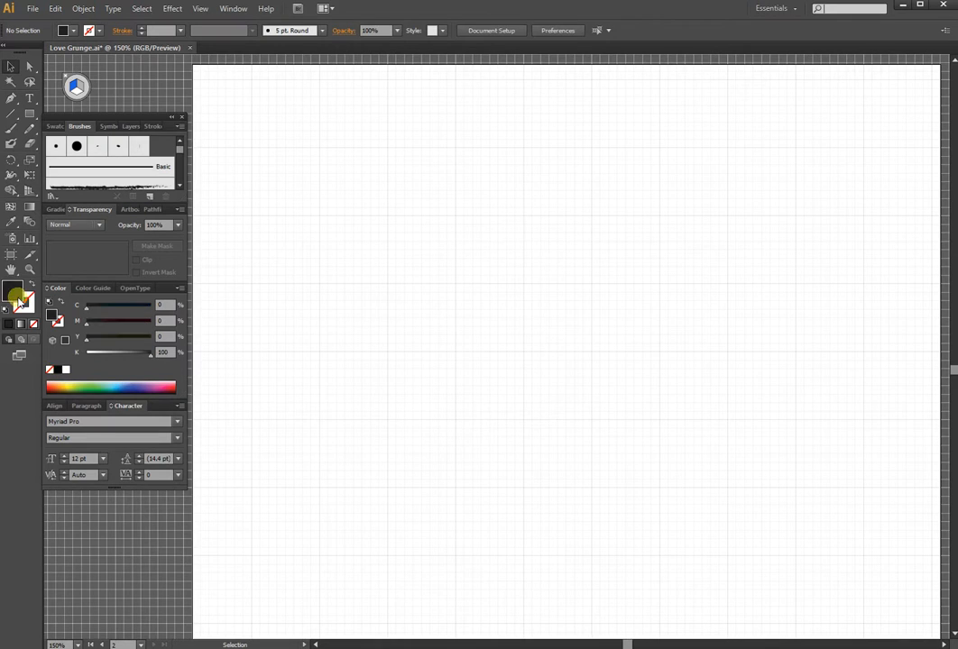
pyautogui.click(12, 97)
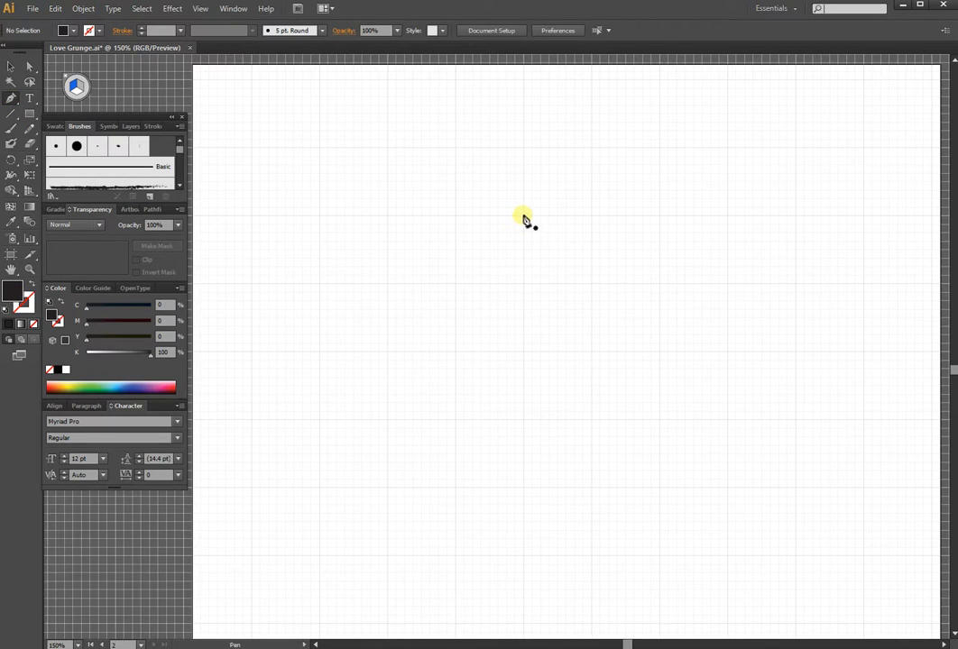
pyautogui.moveTo(513, 200); pyautogui.dragTo(508, 191)
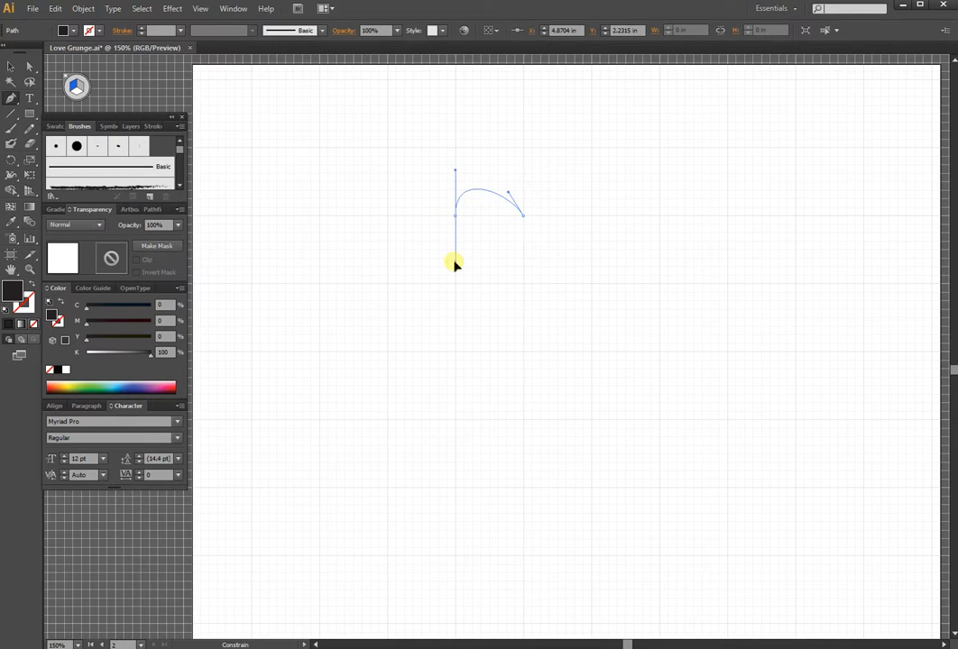
pyautogui.moveTo(454, 264); pyautogui.dragTo(456, 264)
pyautogui.click(523, 284)
pyautogui.moveTo(531, 297); pyautogui.dragTo(550, 203)
# Step: Reshape the half heart by straightening the upper inner anchor's handle vertically for a rounder lobe and adjusting the curve near the bottom point
pyautogui.press('a')
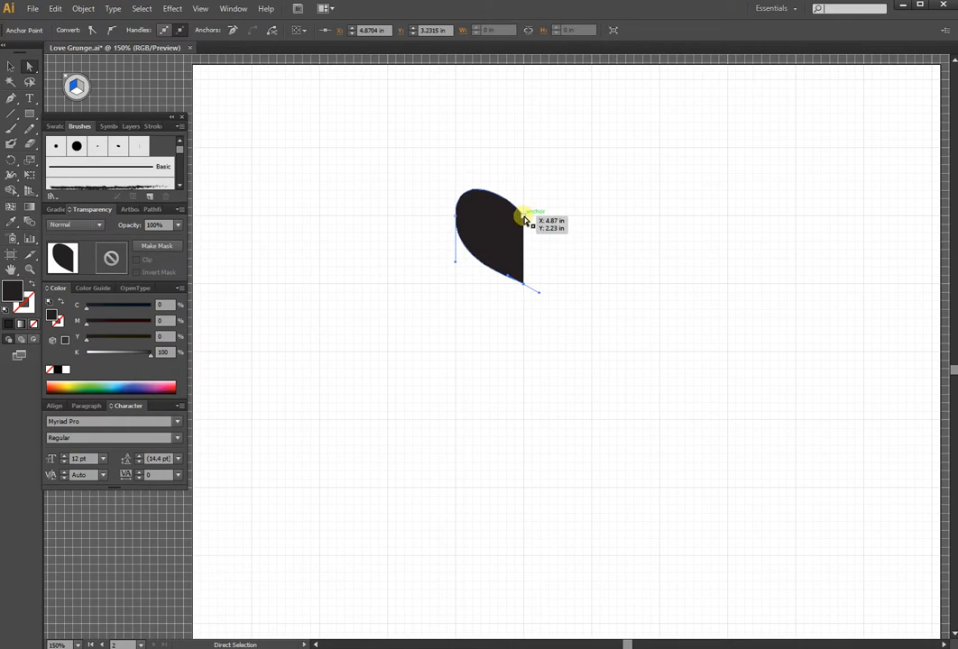
pyautogui.moveTo(510, 197); pyautogui.dragTo(523, 182)
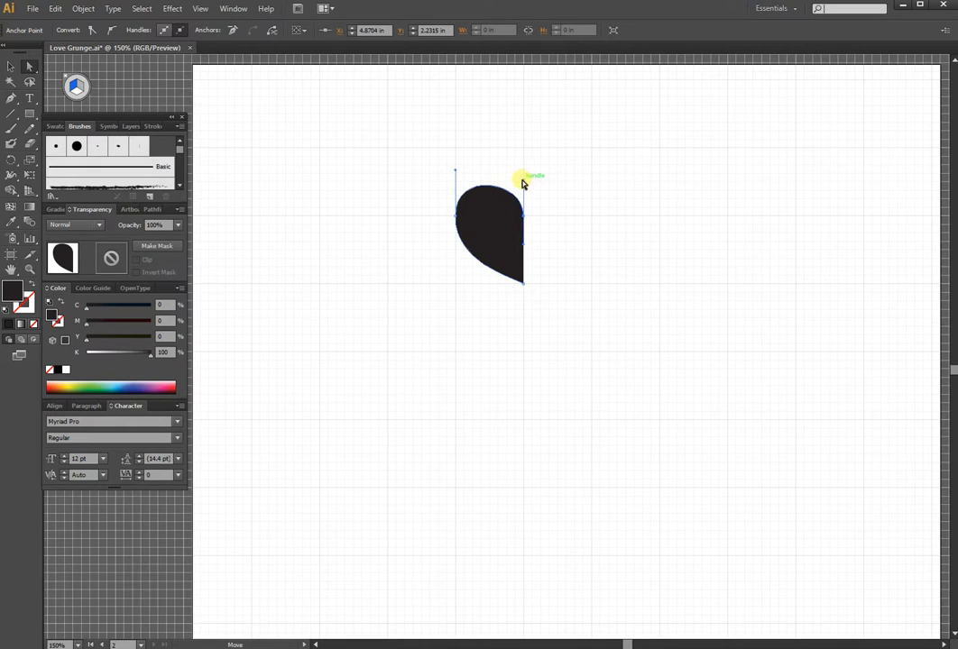
pyautogui.moveTo(525, 184); pyautogui.dragTo(526, 177)
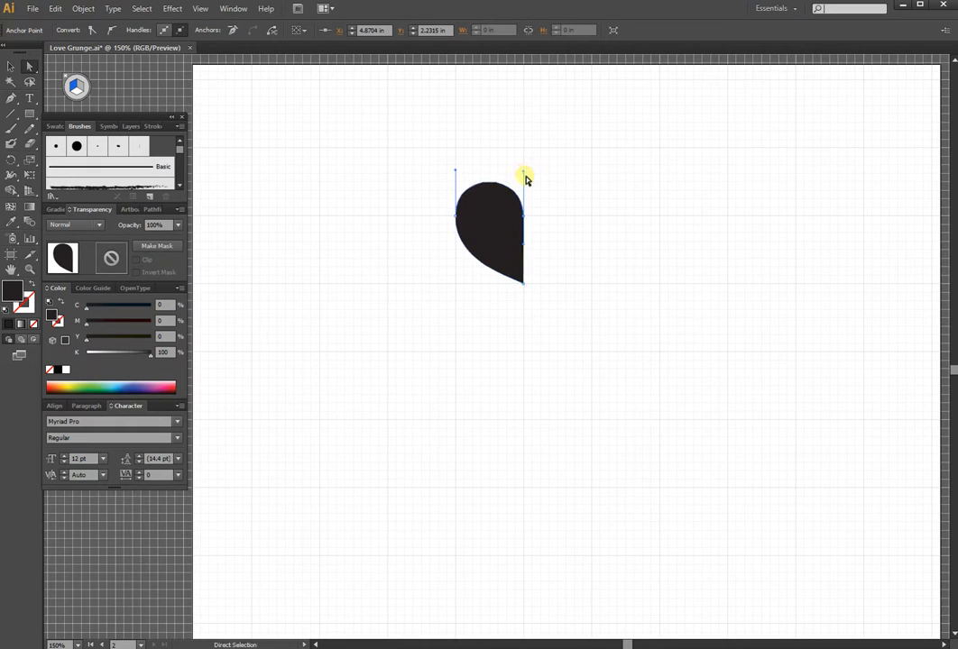
pyautogui.click(458, 217)
pyautogui.click(506, 280)
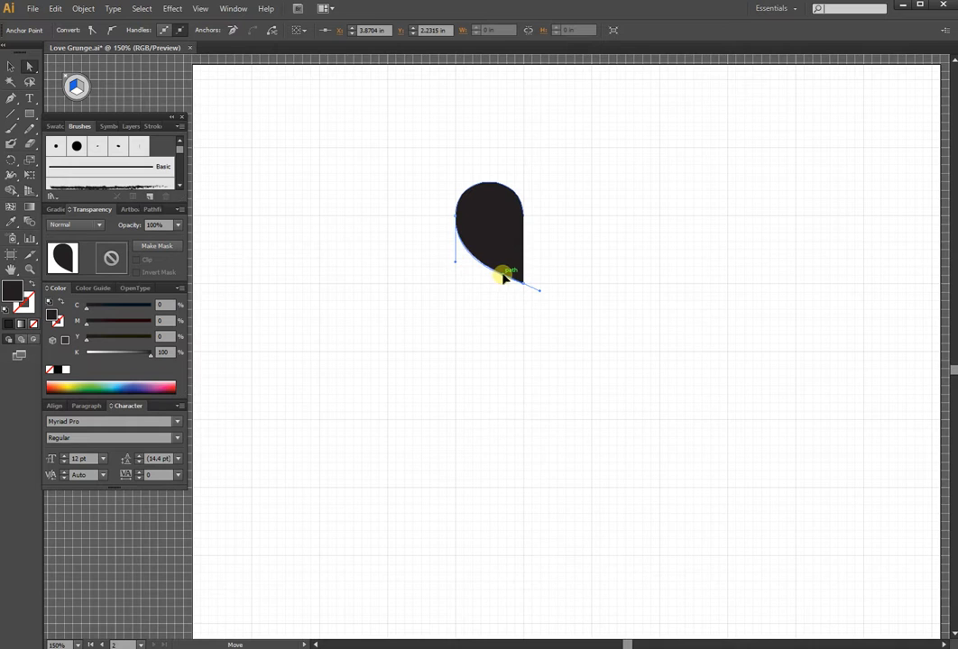
pyautogui.moveTo(507, 280); pyautogui.dragTo(521, 280)
pyautogui.click(578, 269)
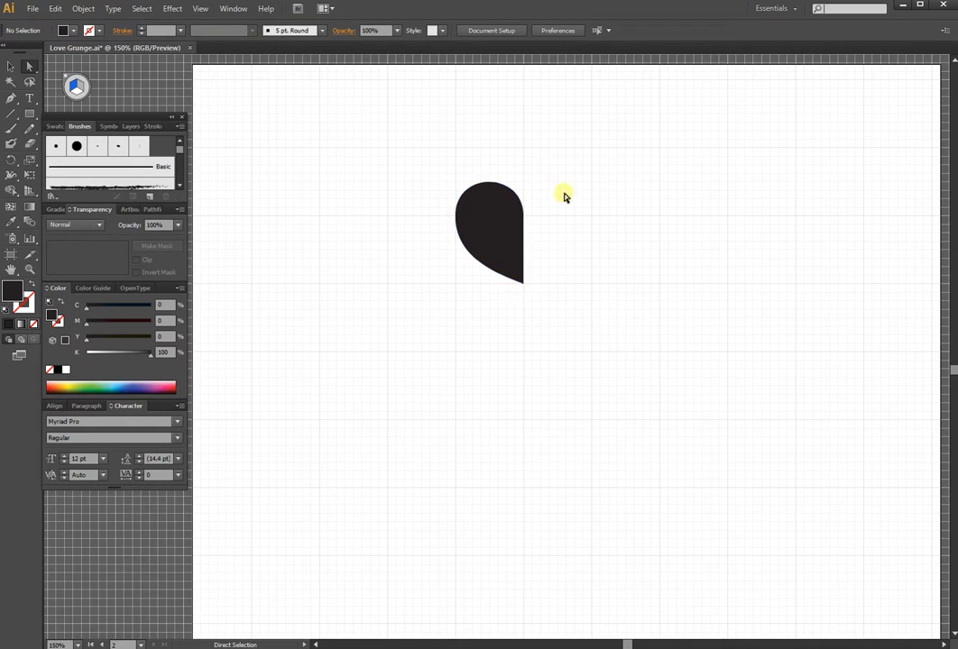
# Step: Copy the half heart and paste the duplicate in front of the original
pyautogui.press('v')
pyautogui.click(487, 248)
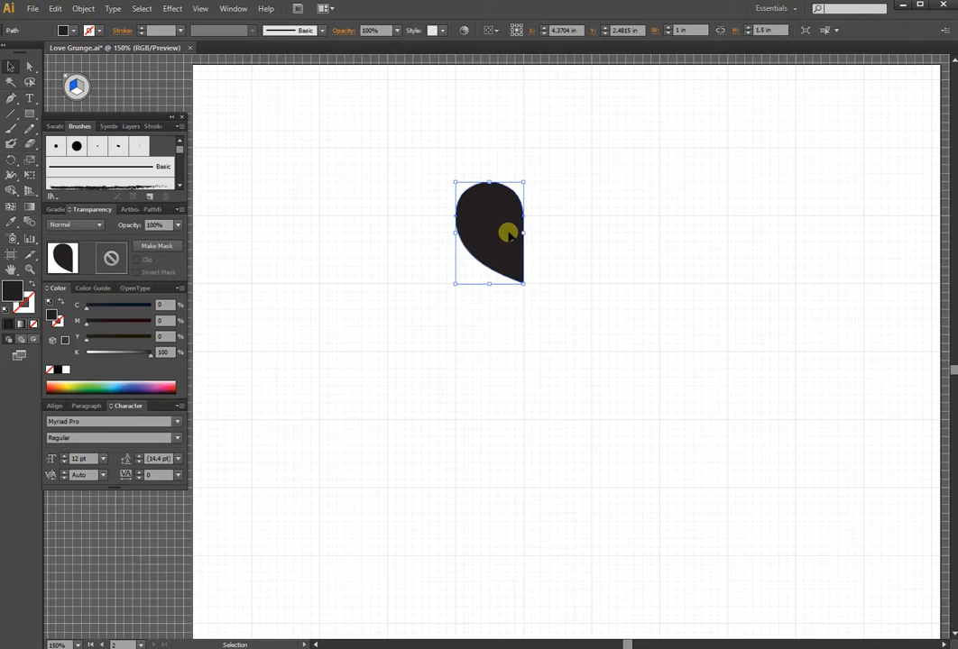
pyautogui.press('a')
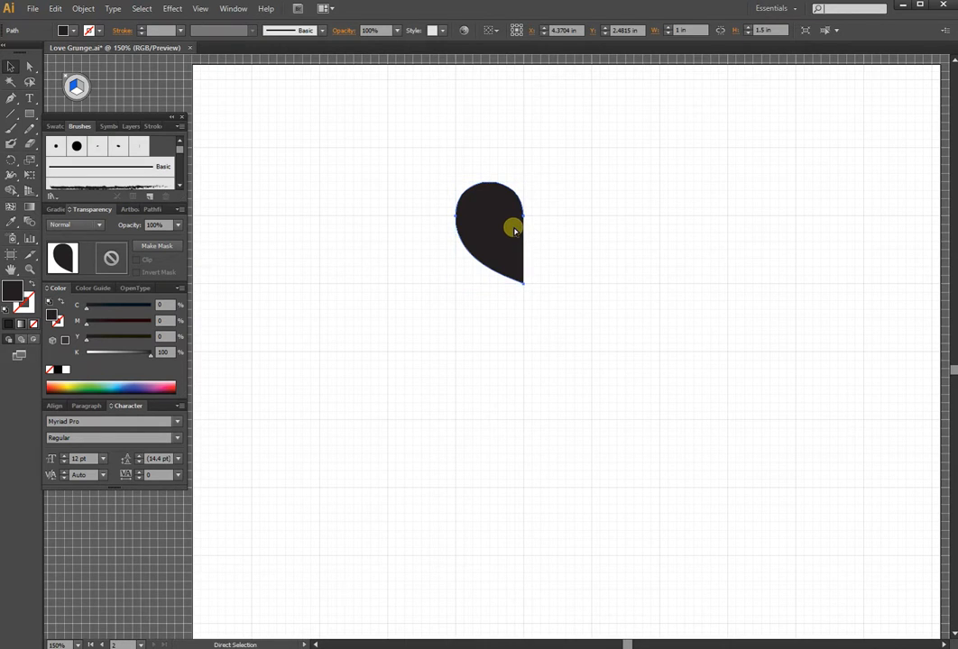
pyautogui.press('v')
pyautogui.hotkey('ctrl', 'c')
pyautogui.hotkey('ctrl', 'f')
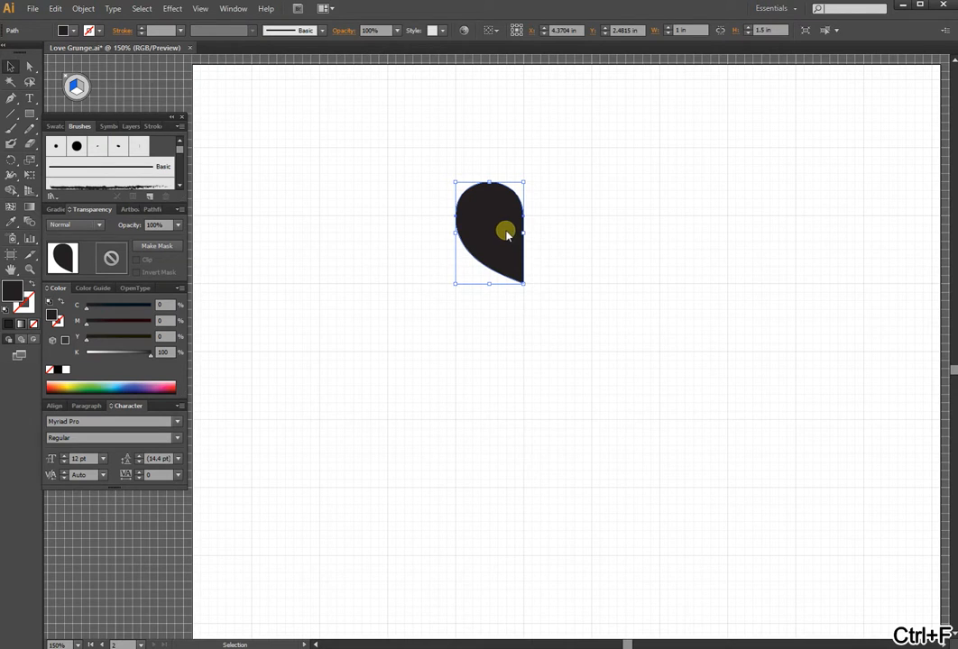
# Step: Reflect the pasted half across the vertical axis and move it against the original's straight edge to complete the heart
pyautogui.rightClick(505, 234)
pyautogui.moveTo(580, 397)
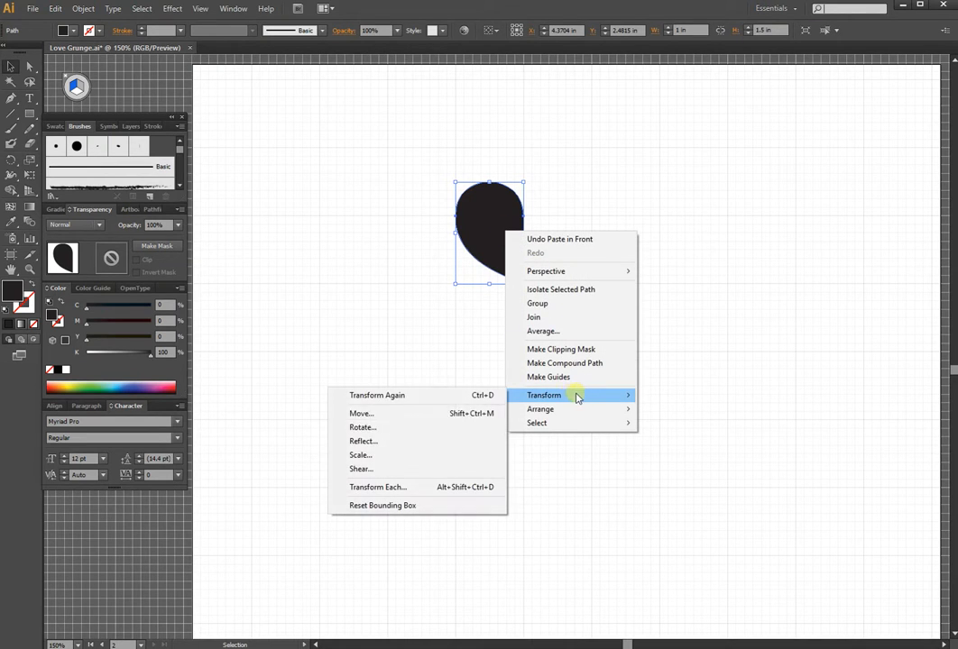
pyautogui.click(389, 441)
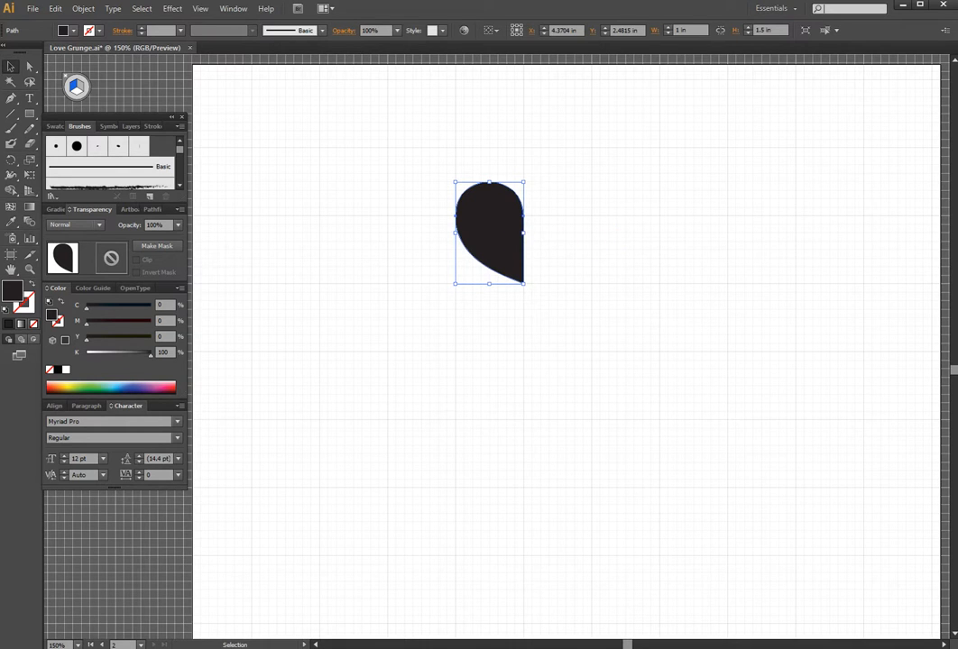
pyautogui.moveTo(470, 128); pyautogui.dragTo(399, 107)
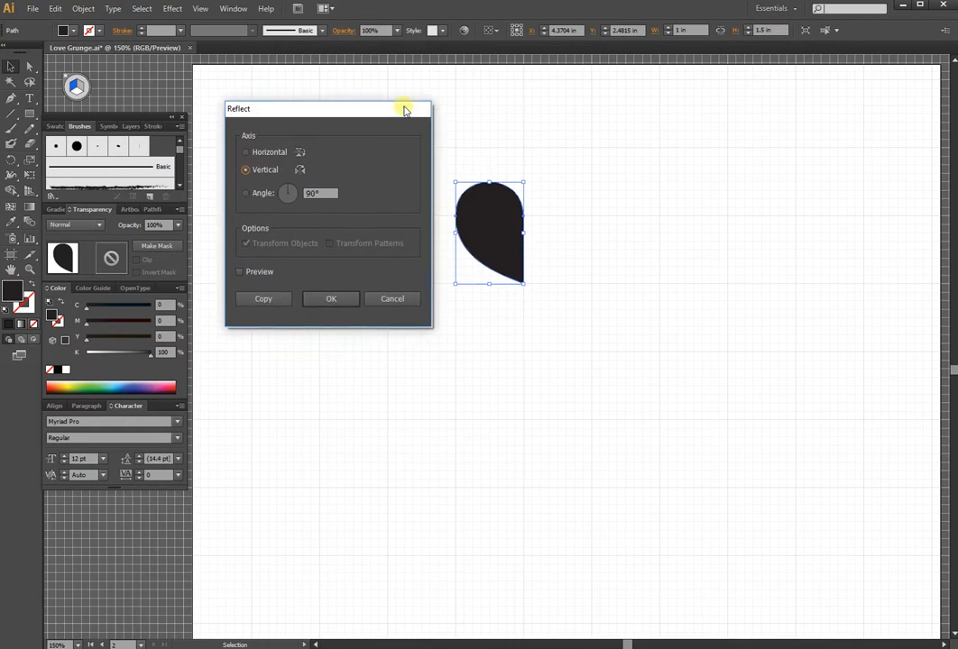
pyautogui.click(251, 272)
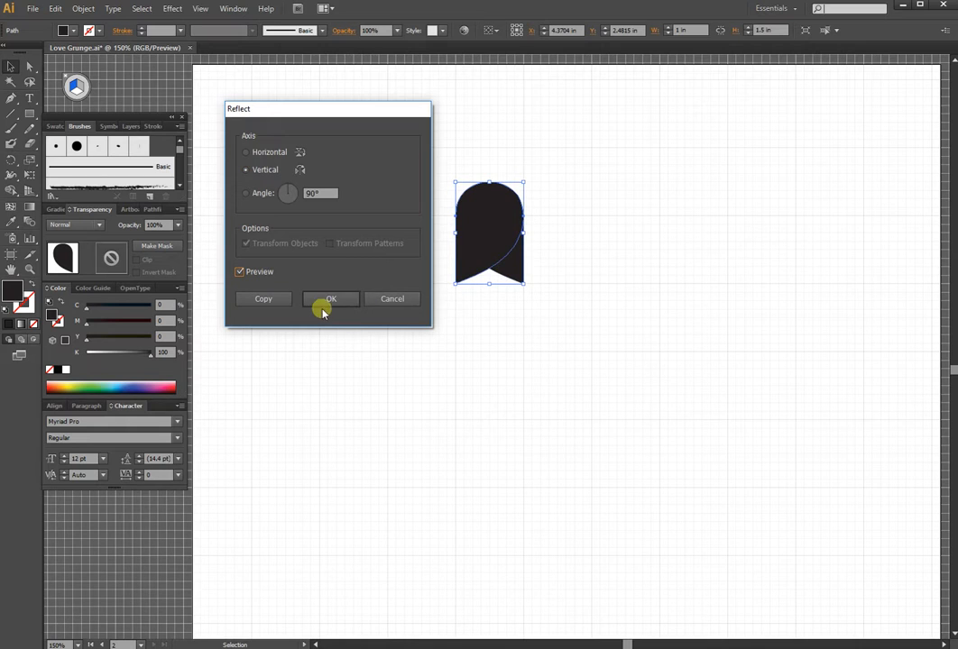
pyautogui.click(326, 303)
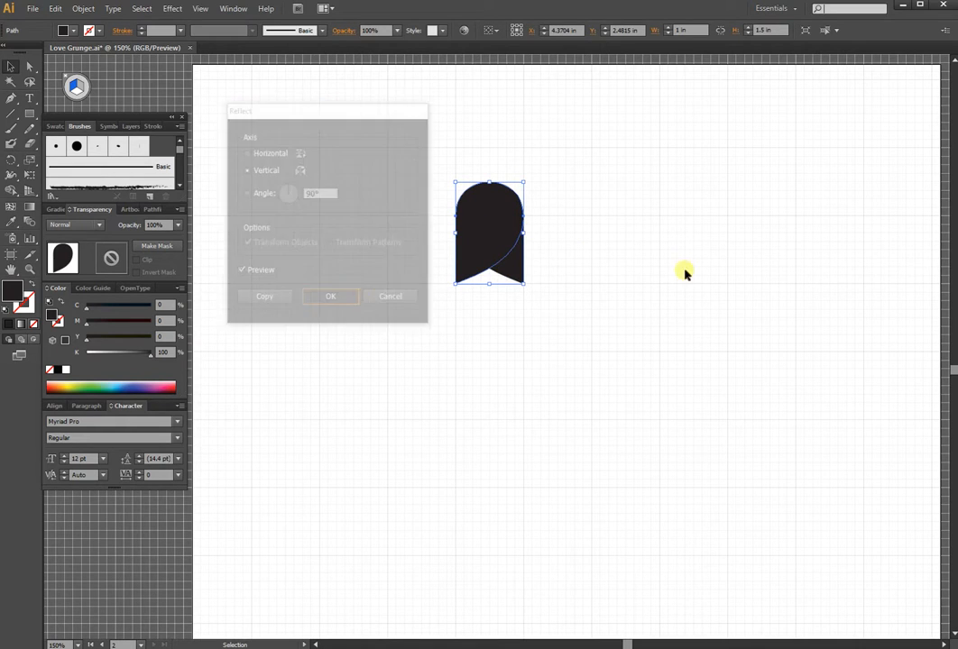
pyautogui.moveTo(487, 254); pyautogui.dragTo(553, 249)
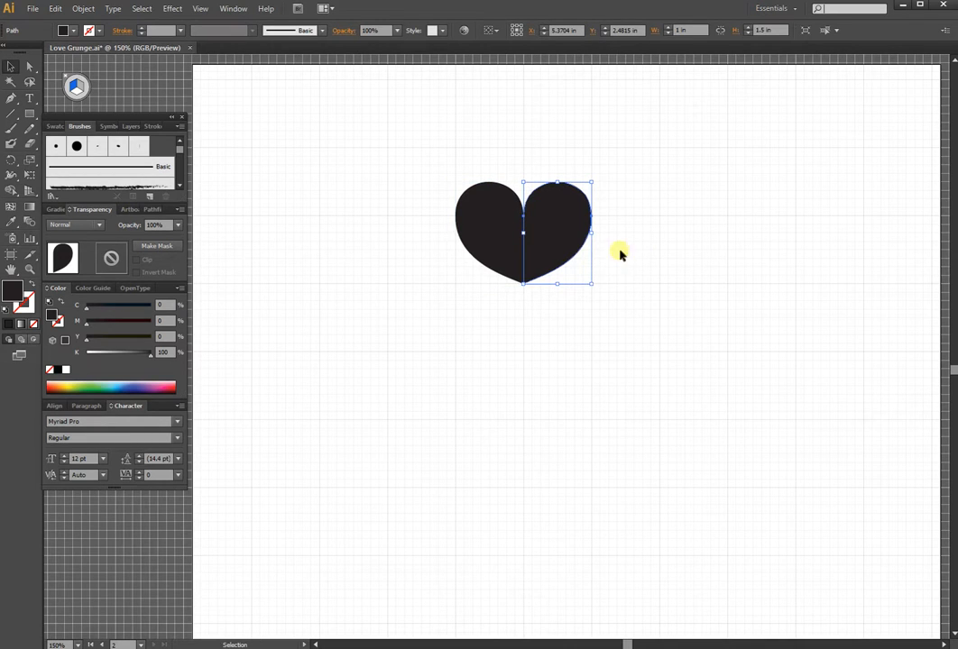
pyautogui.click(671, 248)
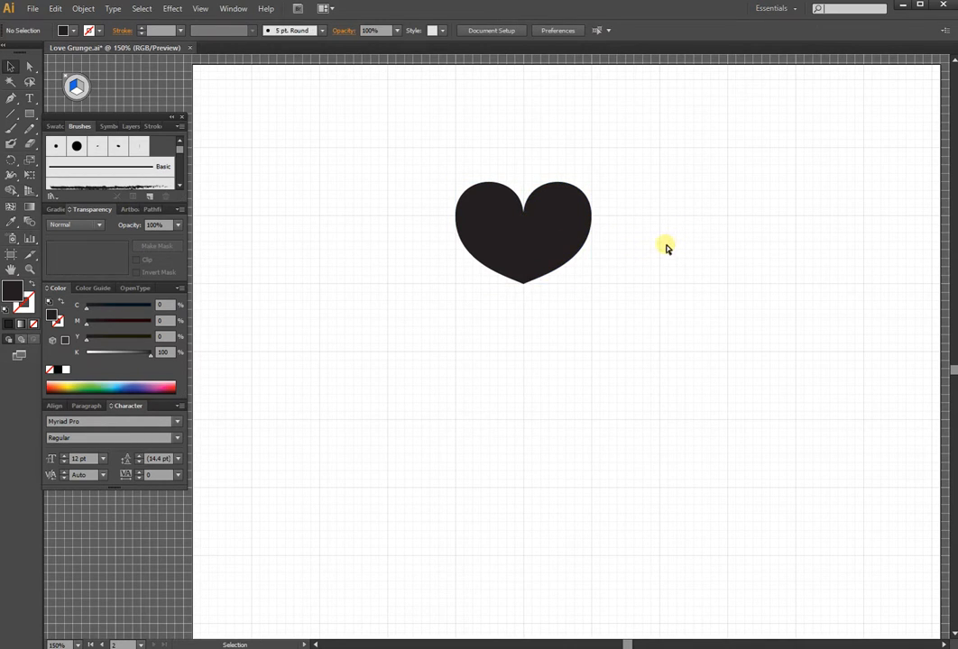
# Step: Inspect the seam between the two heart halves up close, nudging the right half out and back
pyautogui.hotkey('ctrl', '+')
pyautogui.hotkey('ctrl', '+')
pyautogui.moveTo(699, 225); pyautogui.dragTo(615, 385)
pyautogui.hotkey('ctrl', '+')
pyautogui.hotkey('ctrl', '+')
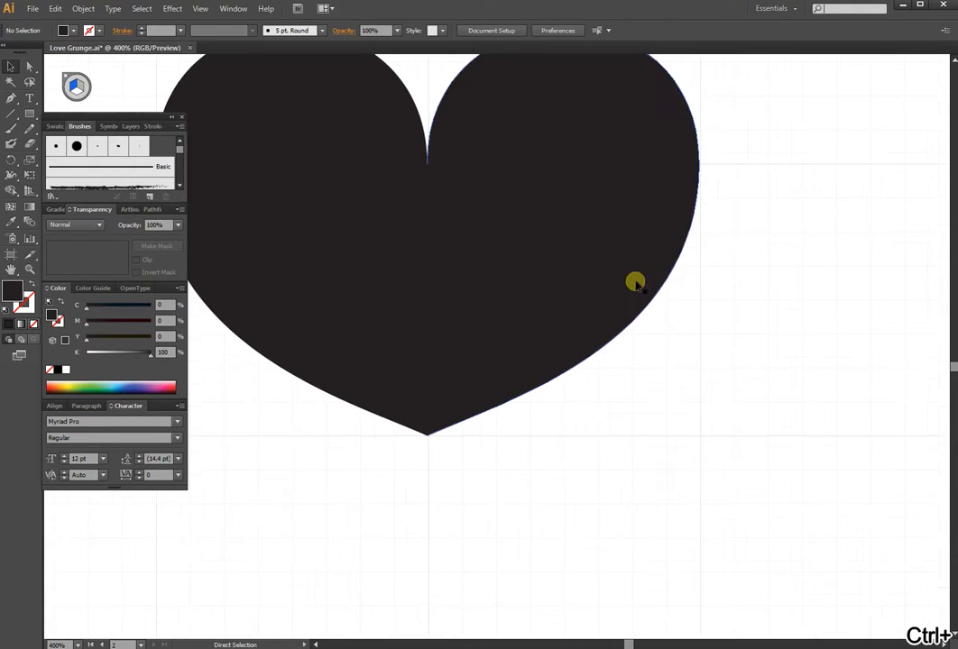
pyautogui.moveTo(789, 246); pyautogui.dragTo(577, 325)
pyautogui.moveTo(664, 372); pyautogui.dragTo(801, 399)
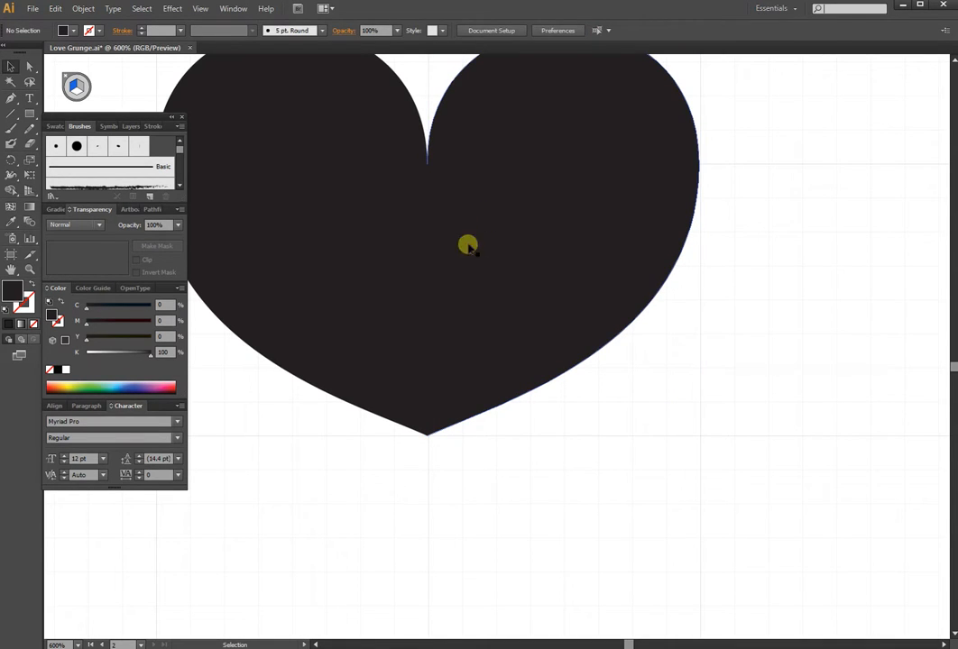
pyautogui.click(521, 335)
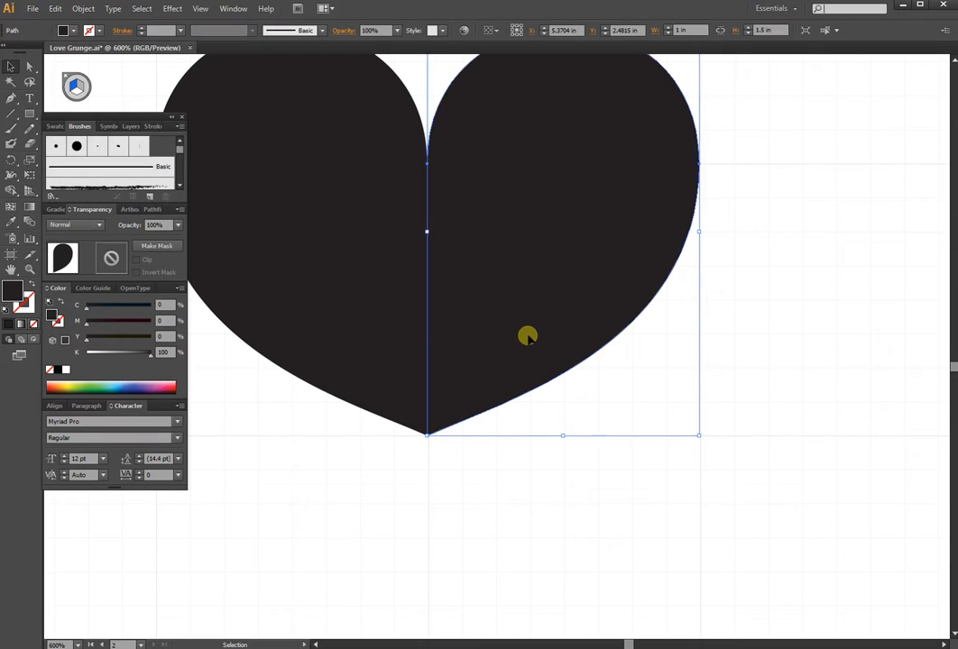
pyautogui.press('Right')
pyautogui.press('Left')
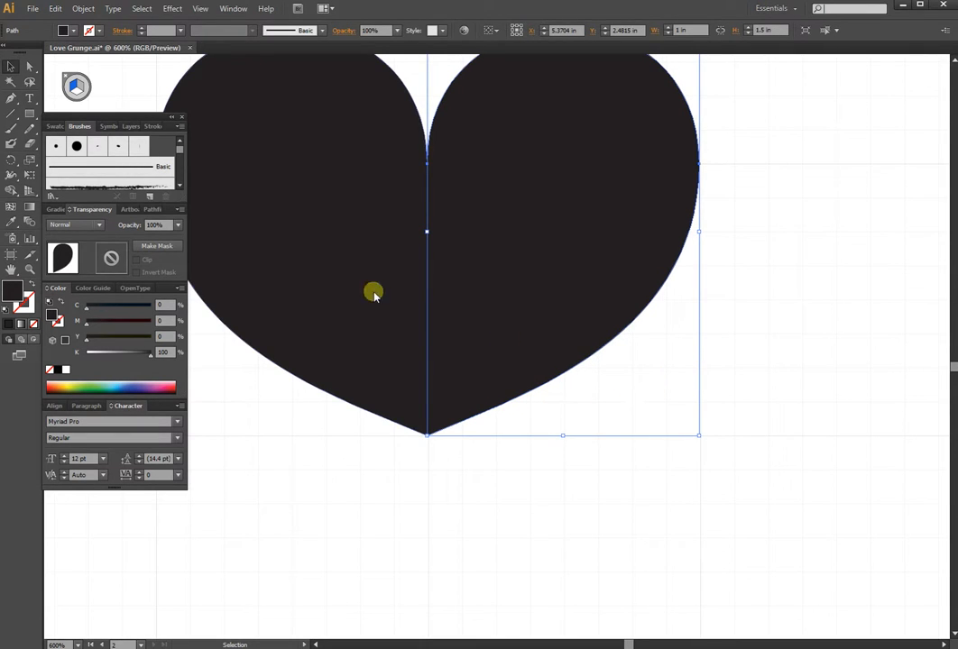
# Step: Join the two heart halves into one closed shape at the overlapping anchors of the bottom point and the upper notch
pyautogui.click(29, 67)
pyautogui.moveTo(404, 455); pyautogui.dragTo(457, 429)
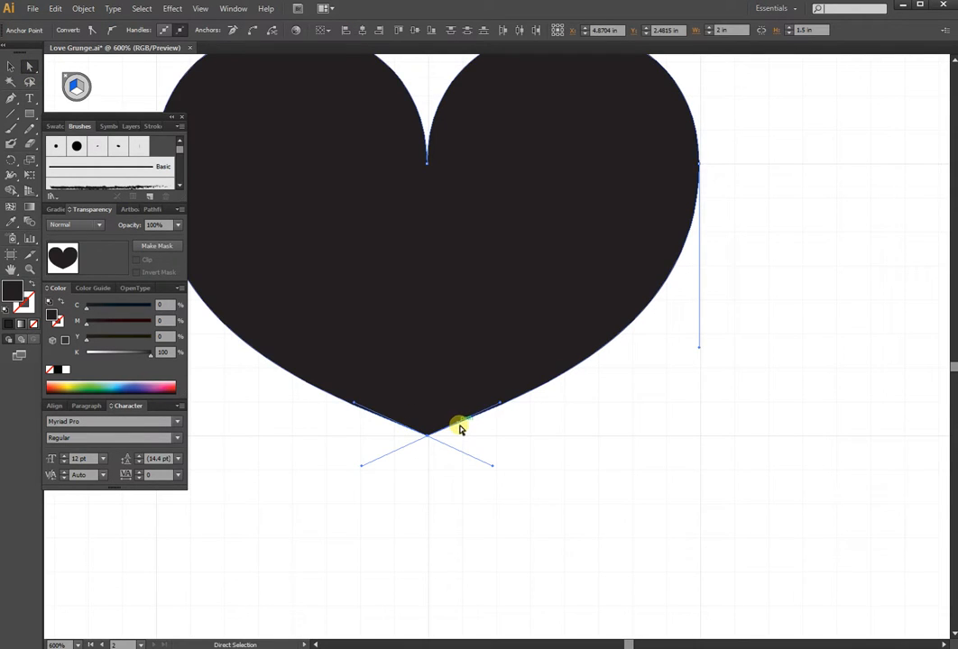
pyautogui.hotkey('ctrl', 'j')
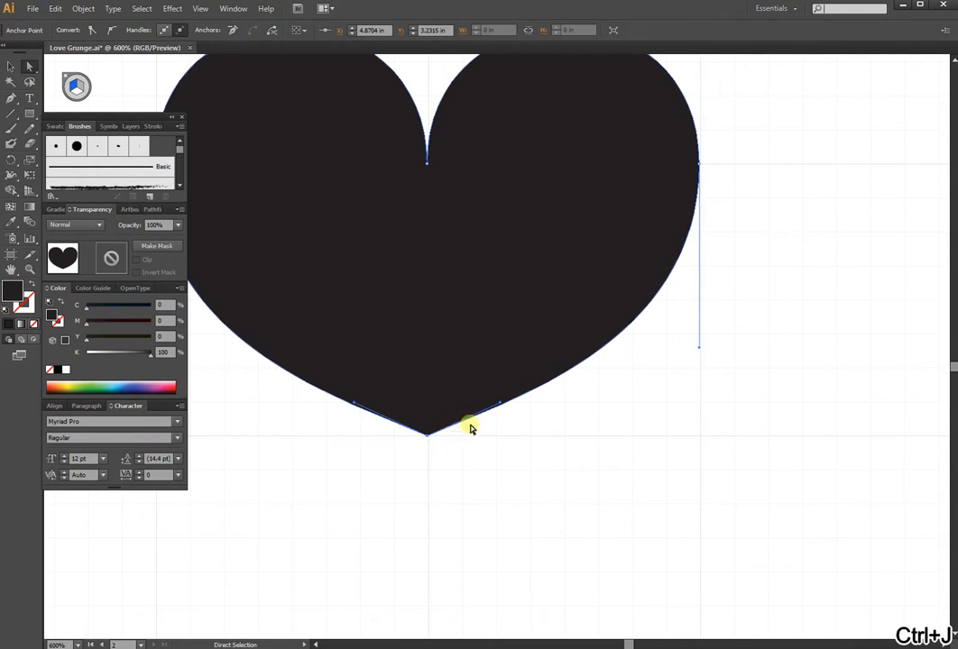
pyautogui.moveTo(577, 330); pyautogui.dragTo(541, 426)
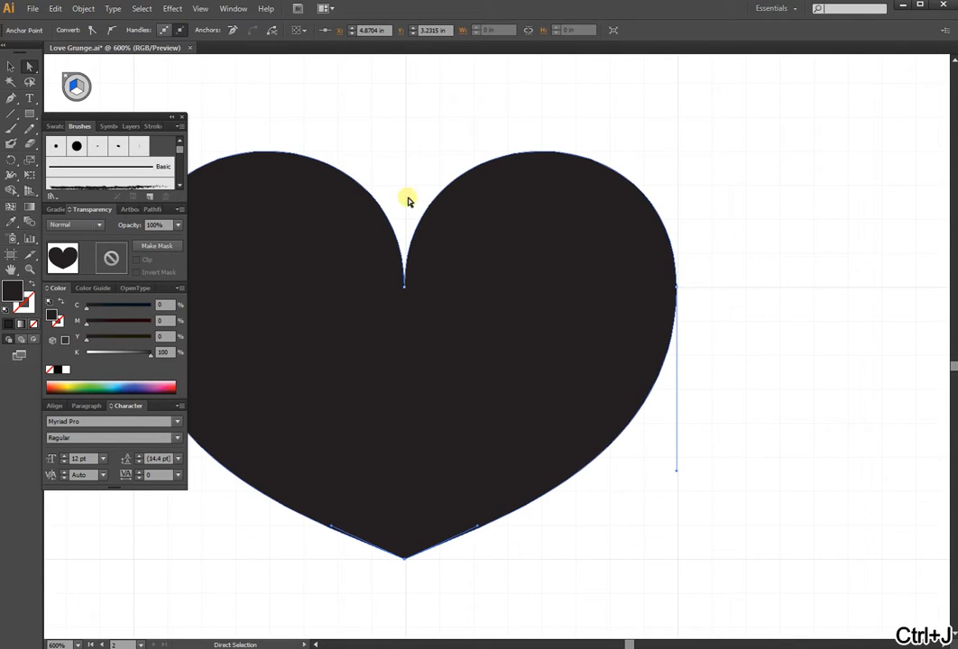
pyautogui.moveTo(393, 212); pyautogui.dragTo(427, 316)
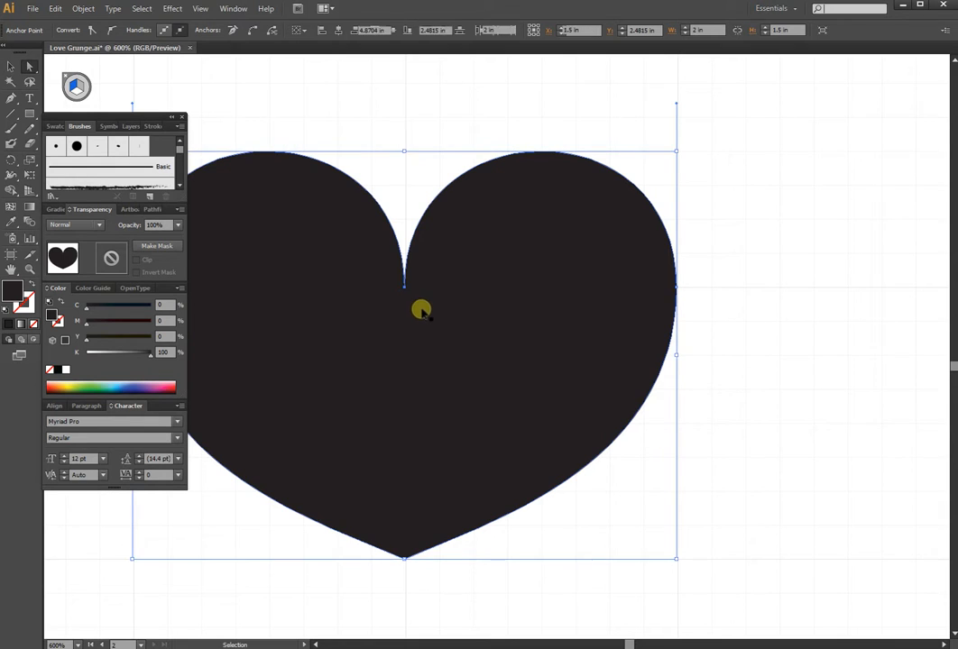
pyautogui.hotkey('ctrl', 'j')
pyautogui.click(762, 278)
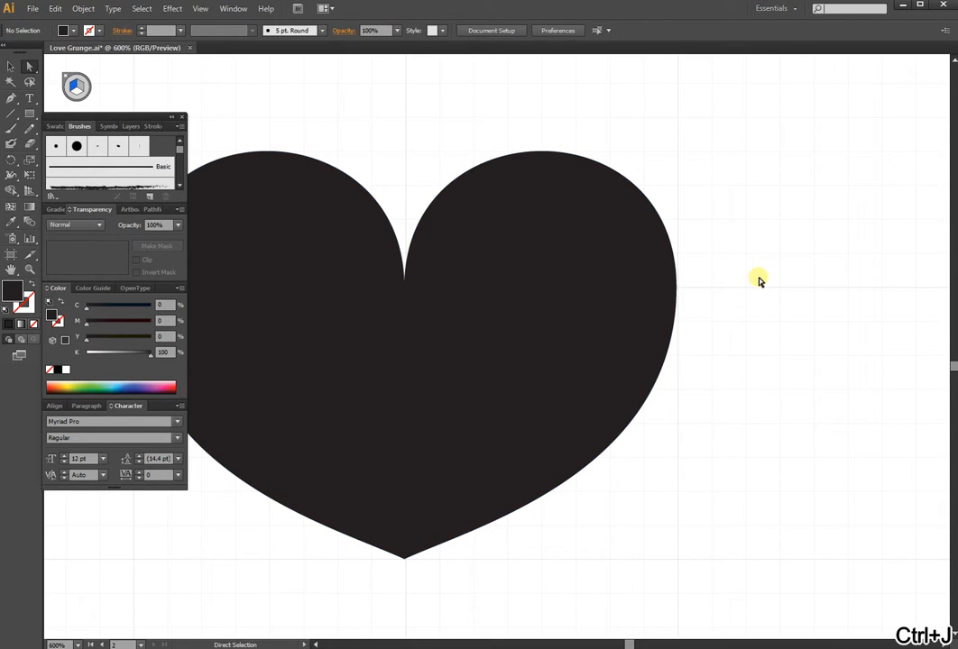
# Step: Duplicate the joined heart about 3 in to its right at the same height
pyautogui.hotkey('ctrl', '-')
pyautogui.hotkey('ctrl', '-')
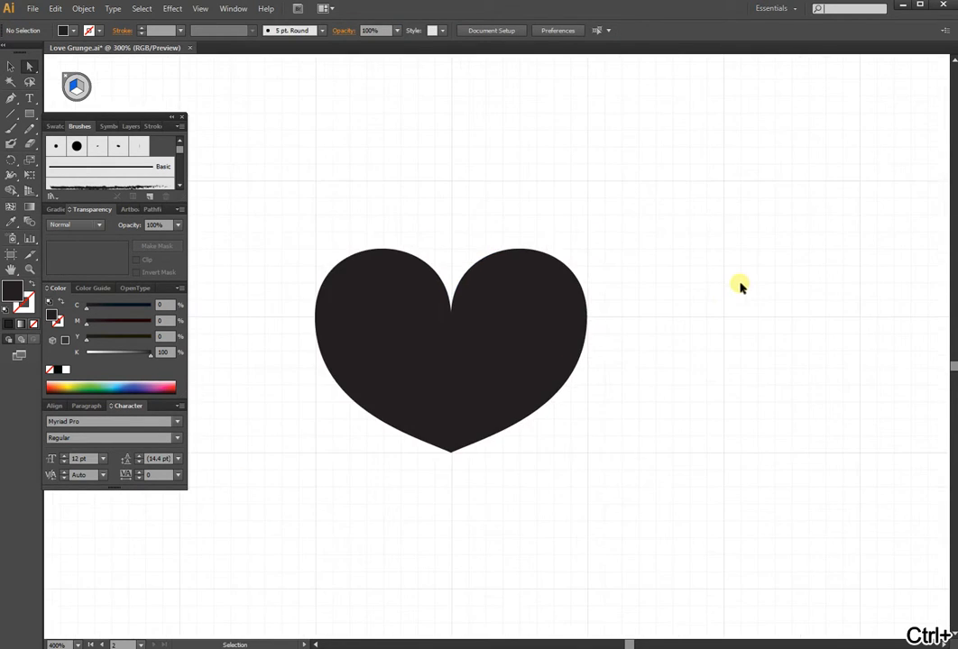
pyautogui.moveTo(631, 400); pyautogui.dragTo(602, 294)
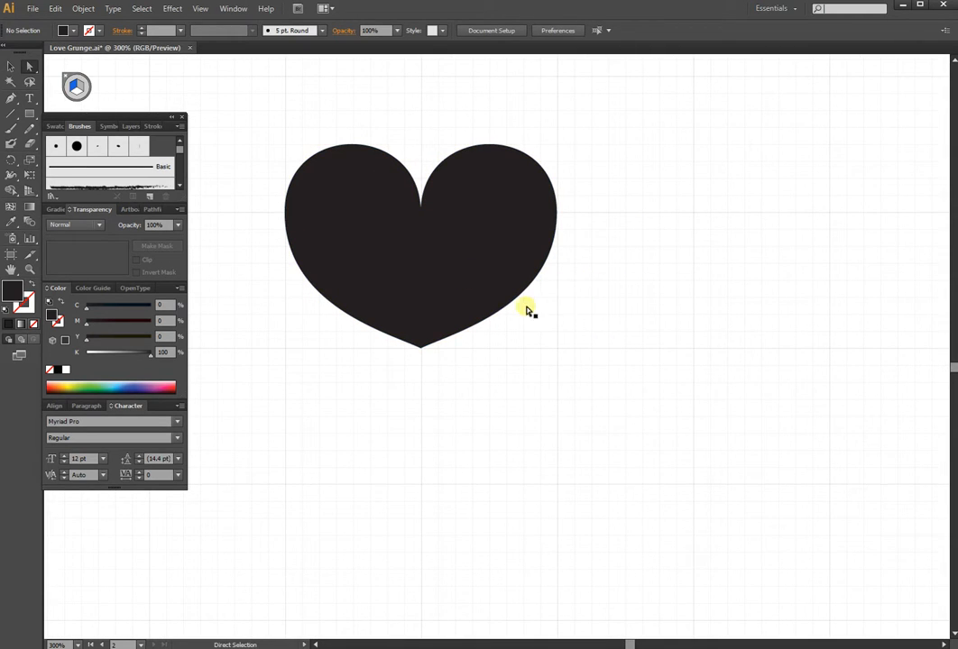
pyautogui.press('v')
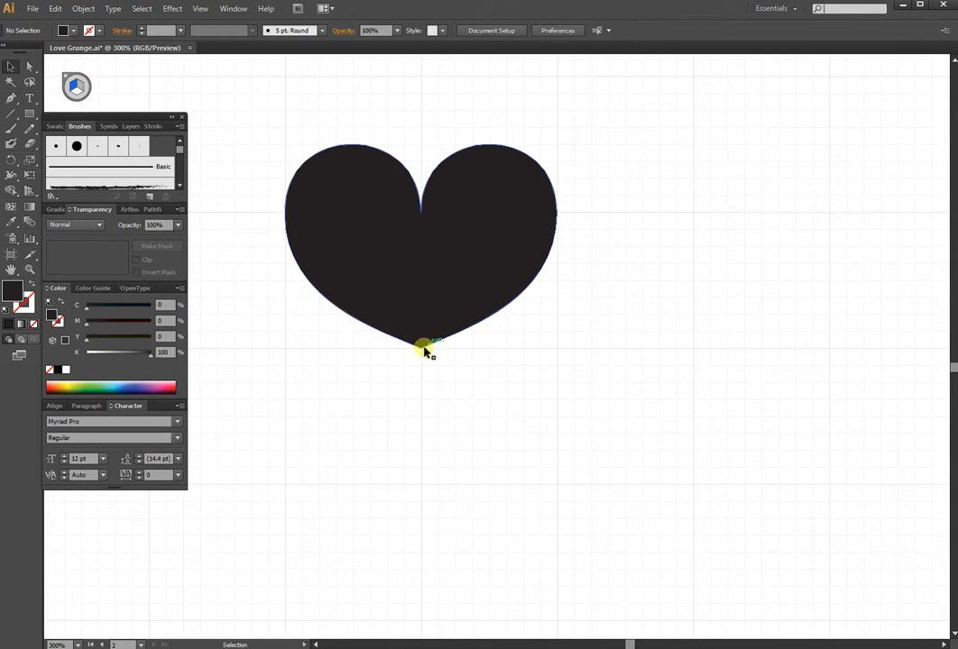
pyautogui.click(456, 290)
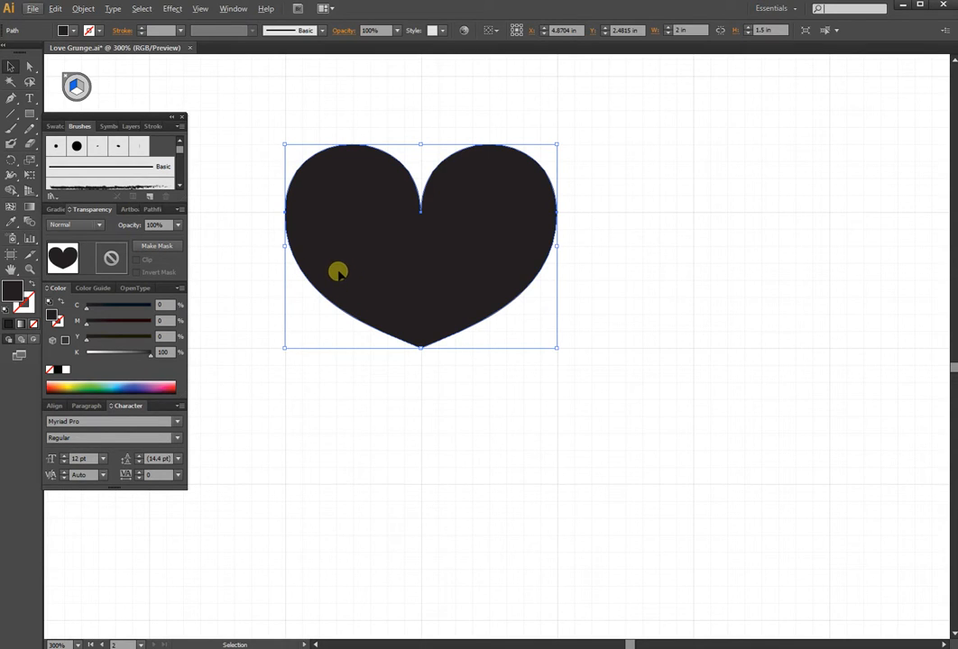
pyautogui.moveTo(333, 270); pyautogui.dragTo(739, 282)
pyautogui.hscroll(5, 733, 295)
# Step: Delete the right half of the duplicated heart by removing its outermost right anchor
pyautogui.click(834, 304)
pyautogui.press('a')
pyautogui.moveTo(846, 165); pyautogui.dragTo(691, 285)
pyautogui.press('Delete')
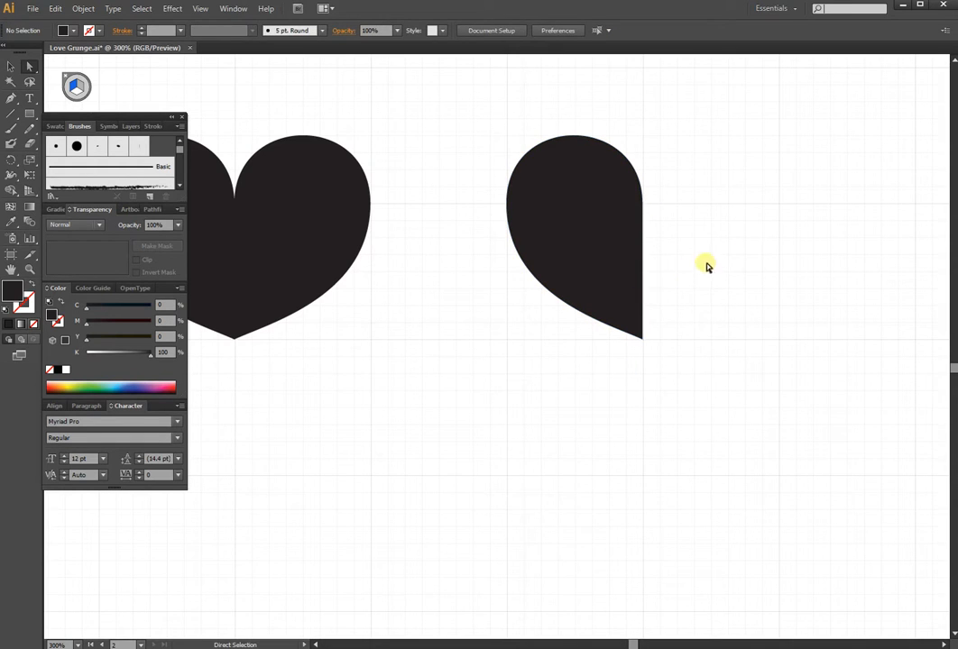
# Step: Steepen the bottom anchor's curve handle on the remaining half so the lower edge flares inward to a sharper tip
pyautogui.click(642, 340)
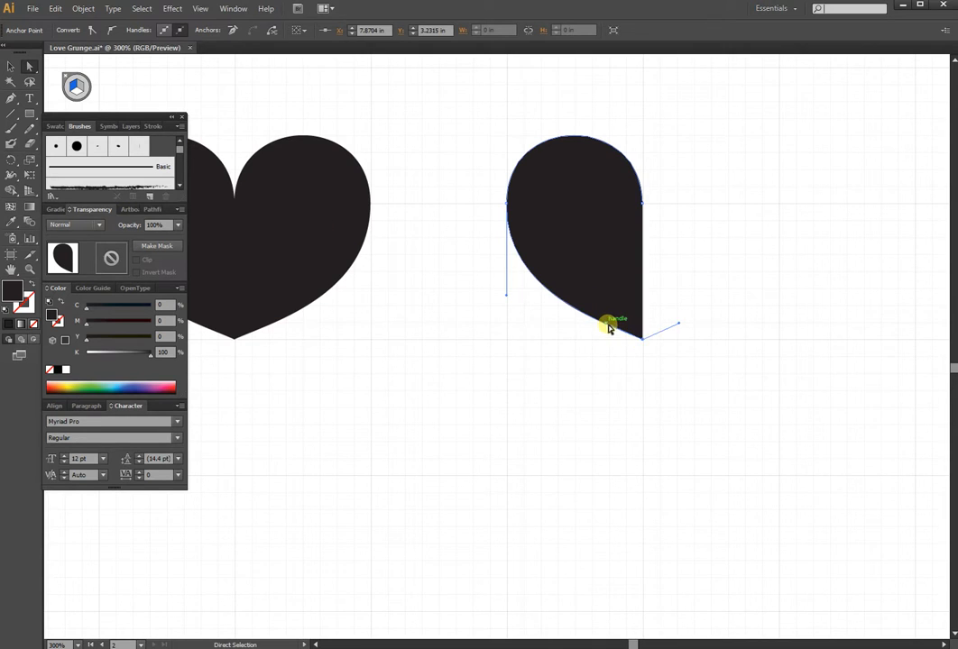
pyautogui.moveTo(608, 327); pyautogui.dragTo(624, 298)
pyautogui.click(712, 283)
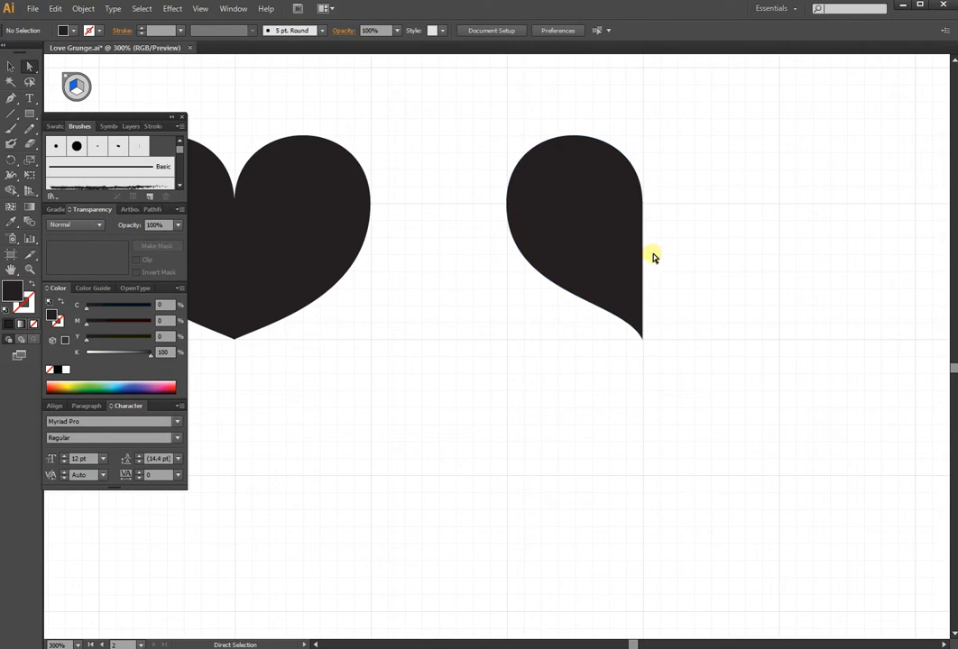
# Step: Copy the reshaped half heart and paste the duplicate in front of it
pyautogui.press('v')
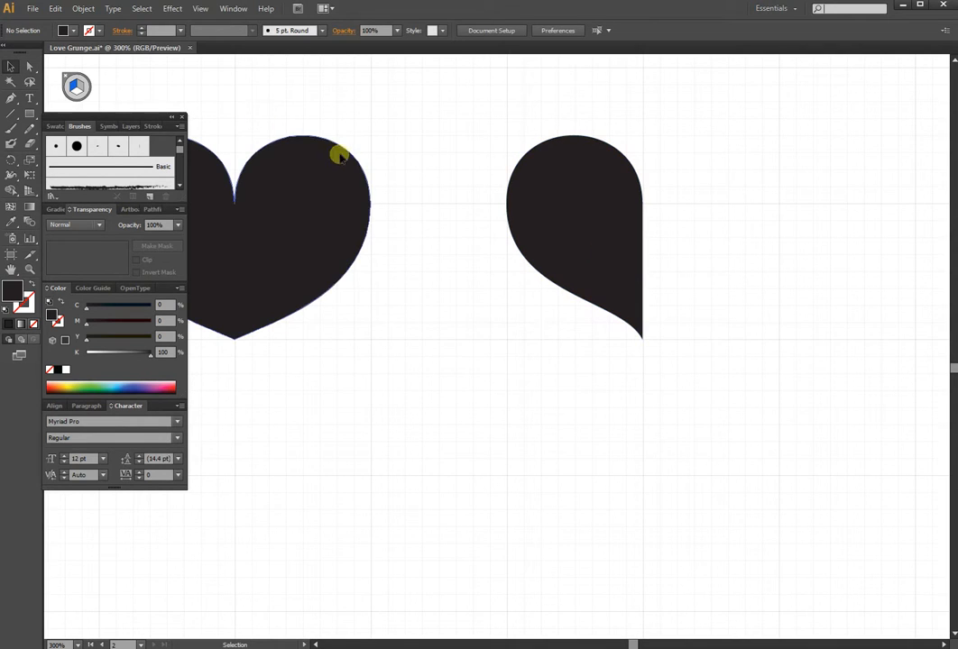
pyautogui.click(622, 228)
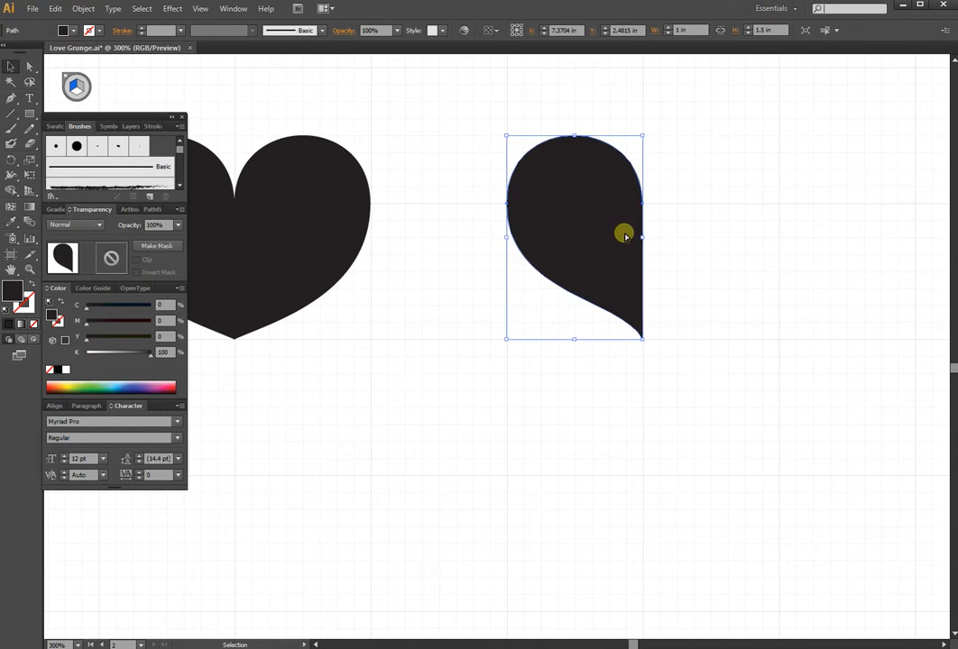
pyautogui.hotkey('ctrl', 'c')
pyautogui.hotkey('ctrl', 'f')
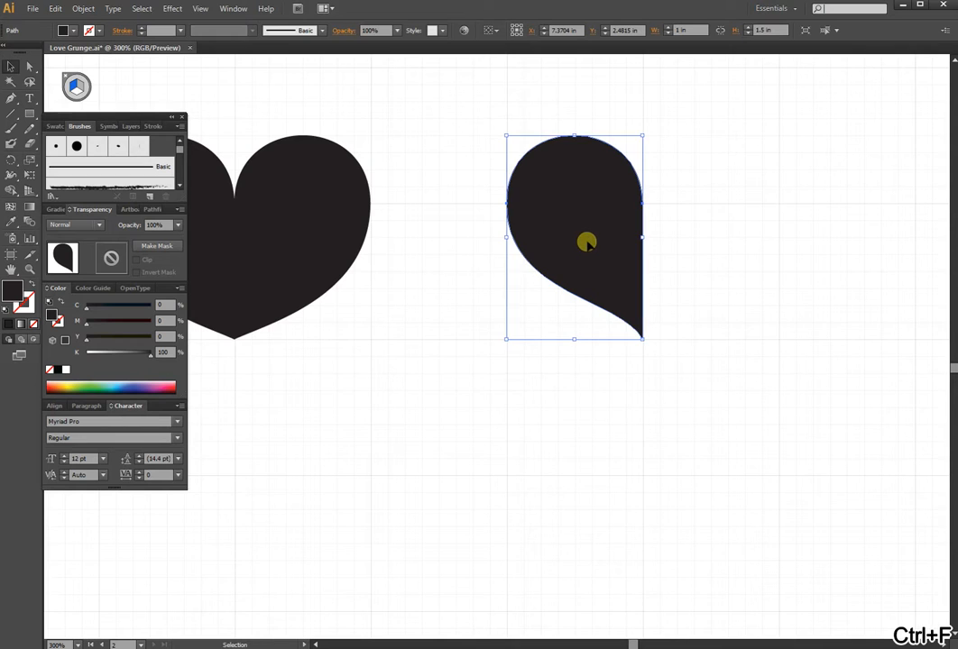
# Step: Reflect the pasted half across the vertical axis and move it against the straight edge to complete the second heart
pyautogui.rightClick(588, 244)
pyautogui.moveTo(636, 409)
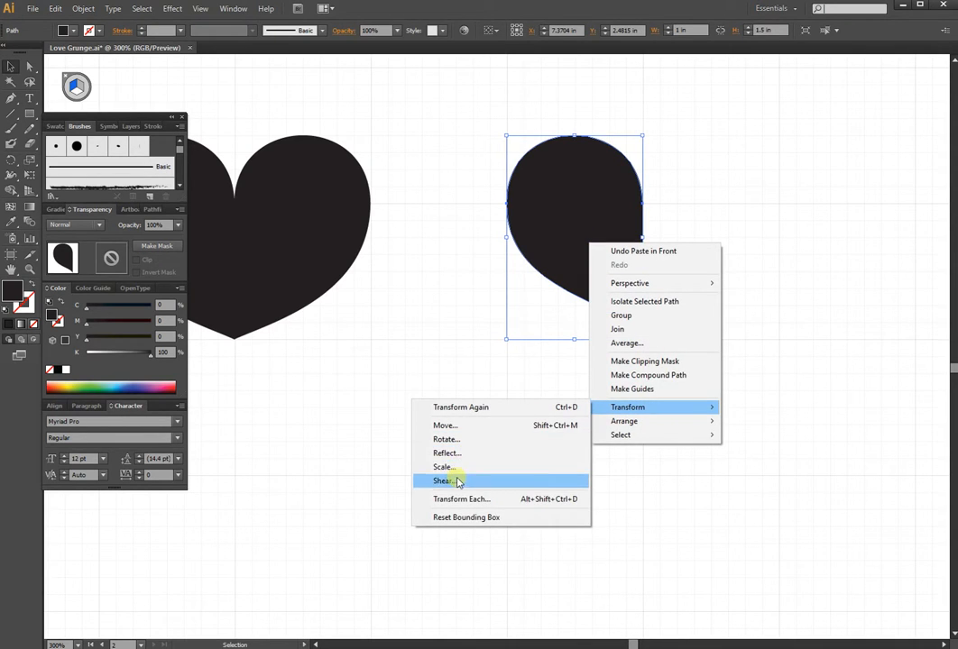
pyautogui.click(445, 454)
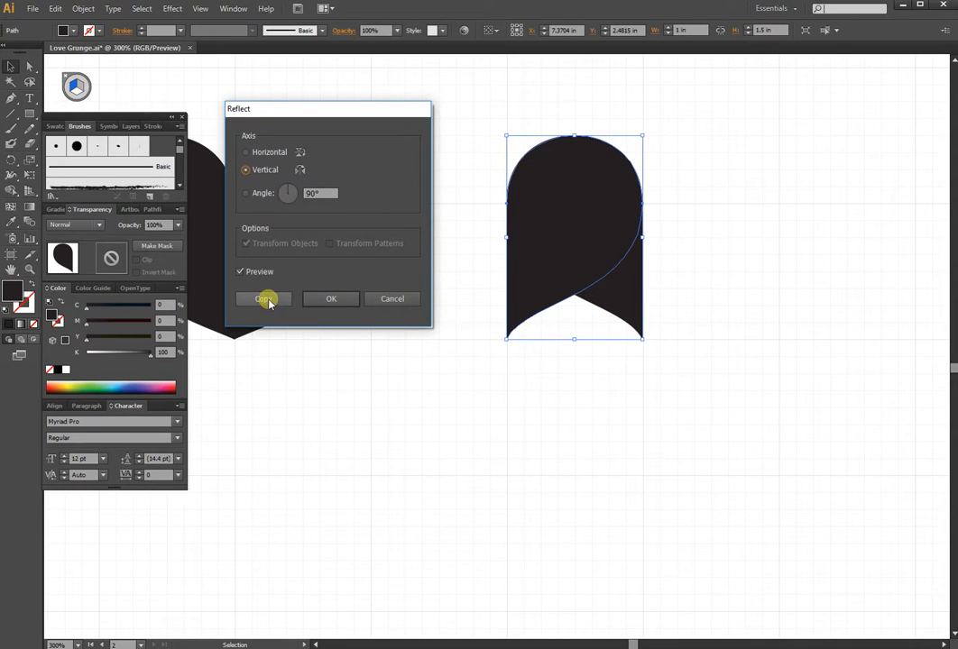
pyautogui.click(327, 304)
pyautogui.moveTo(588, 262); pyautogui.dragTo(726, 250)
pyautogui.click(845, 277)
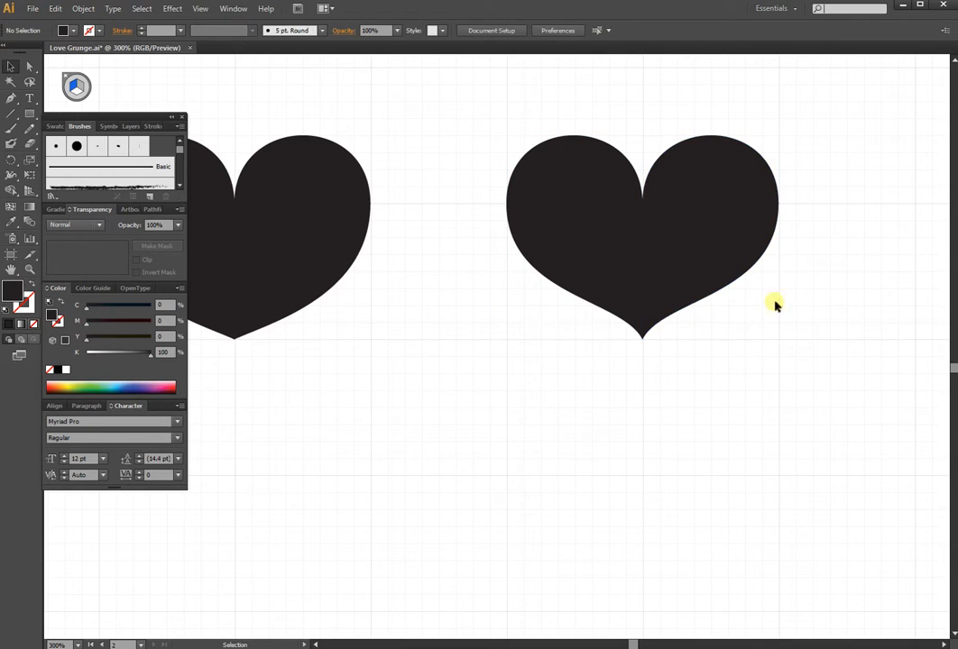
# Step: Join the second heart's halves at the bottom tip and at the upper notch
pyautogui.press('a')
pyautogui.moveTo(643, 355)
pyautogui.mouseDown()
pyautogui.moveTo(674, 336)
pyautogui.moveTo(655, 344)
pyautogui.mouseUp()
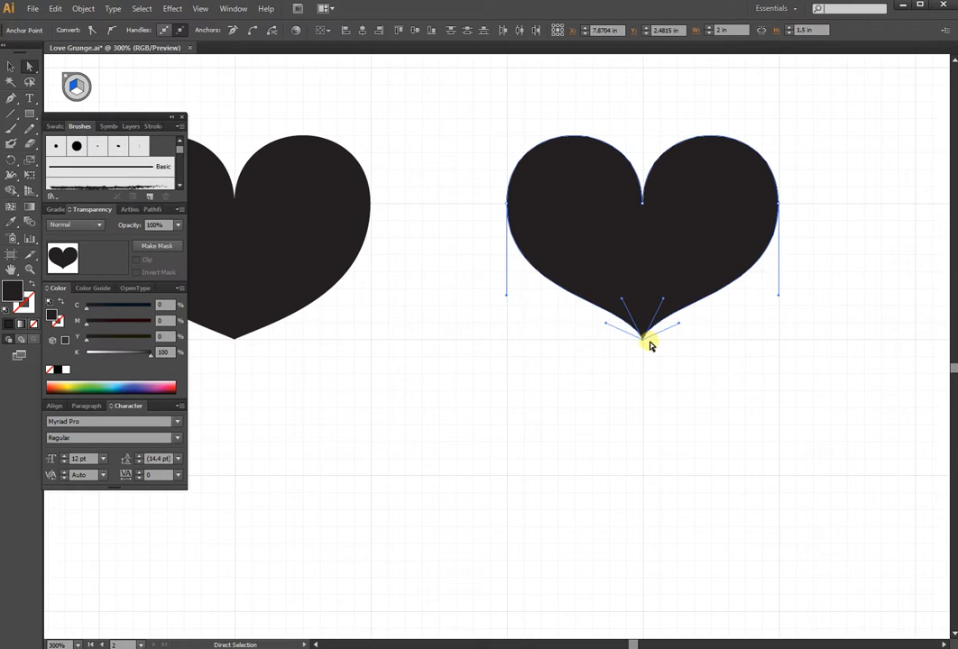
pyautogui.press('v')
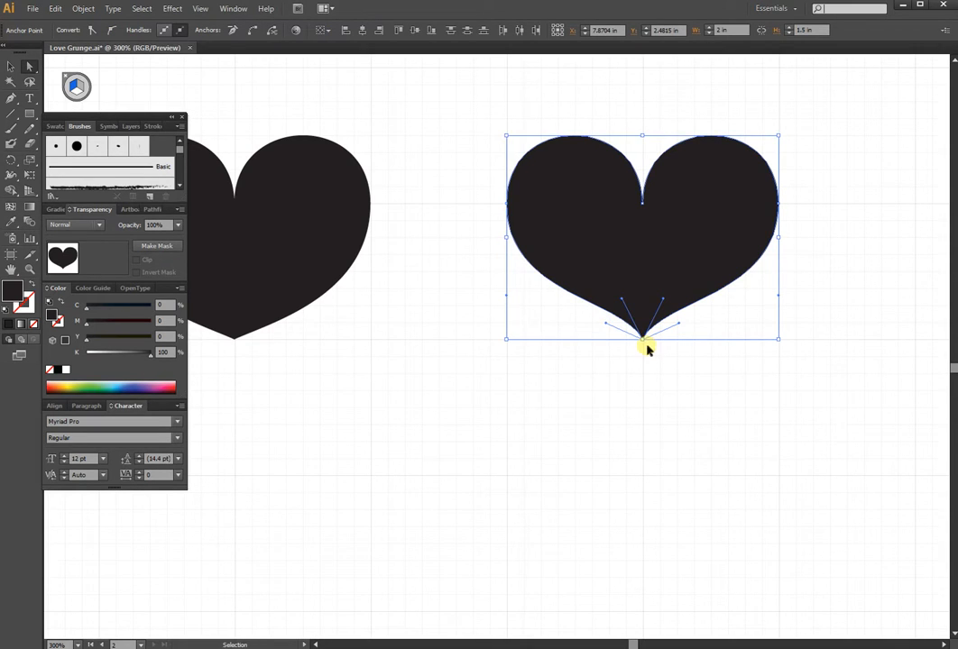
pyautogui.hotkey('ctrl', 'j')
pyautogui.press('a')
pyautogui.moveTo(633, 140); pyautogui.dragTo(669, 221)
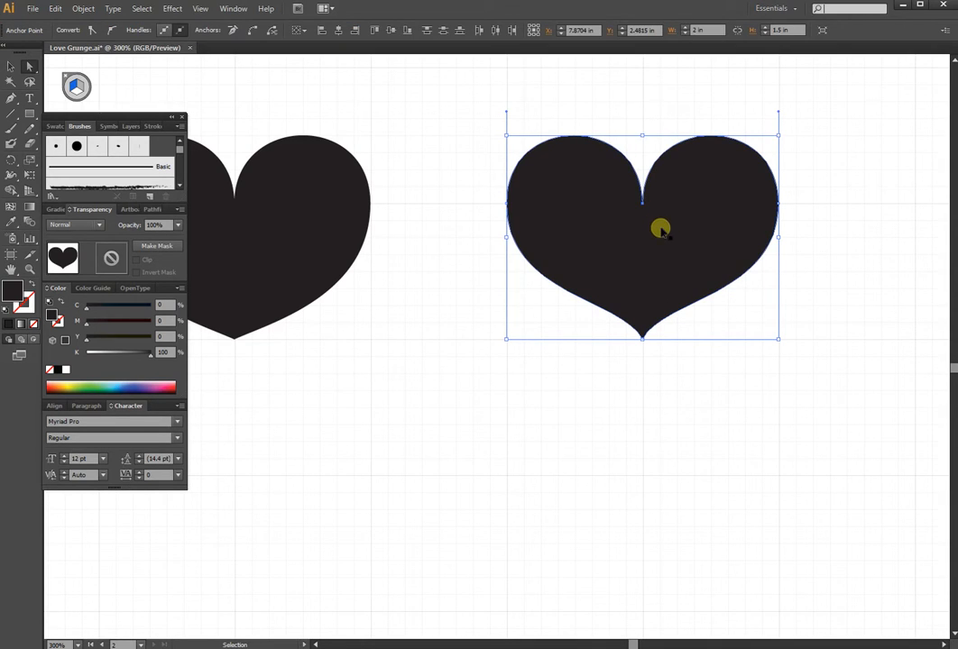
pyautogui.click(792, 340)
pyautogui.press('v')
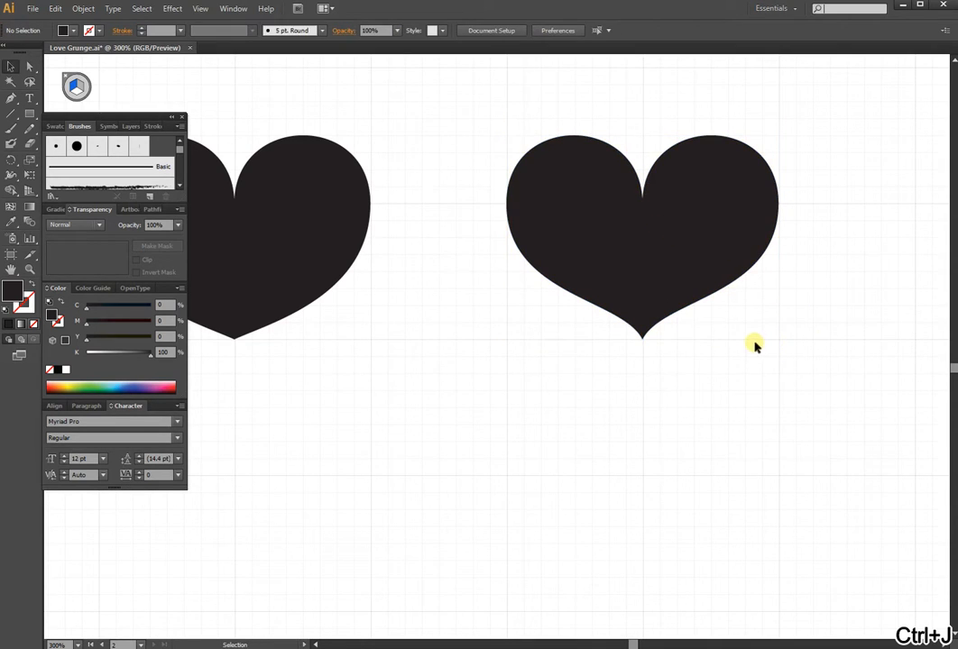
# Step: Fill the first heart with a red from the colour spectrum, about C 19, M 93, Y 100, K 11
pyautogui.hotkey('ctrl', '-')
pyautogui.moveTo(488, 383); pyautogui.dragTo(567, 351)
pyautogui.moveTo(348, 133); pyautogui.dragTo(706, 313)
pyautogui.click(706, 313)
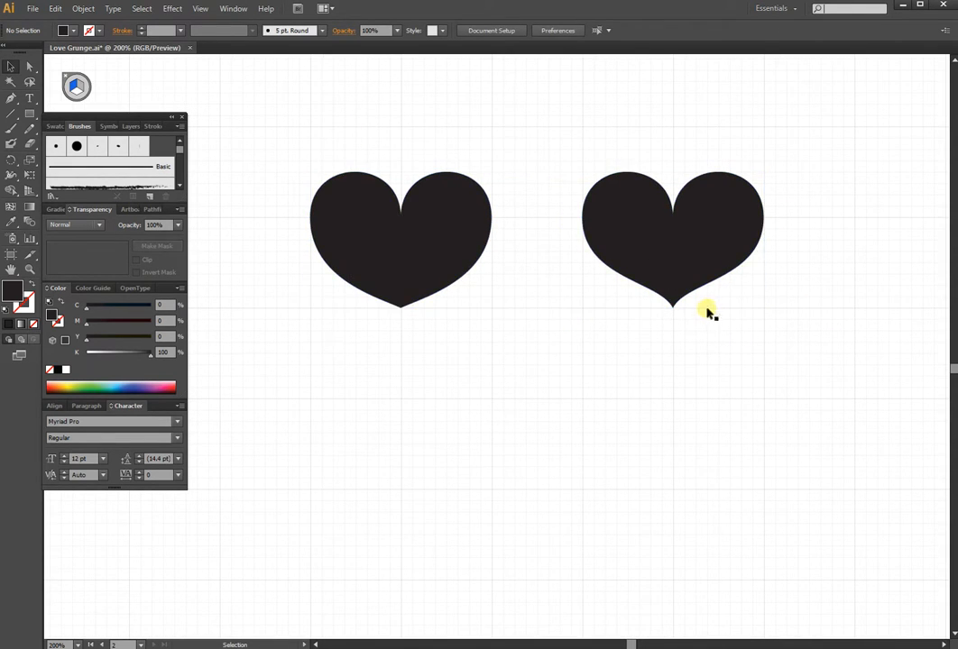
pyautogui.moveTo(355, 330); pyautogui.dragTo(426, 281)
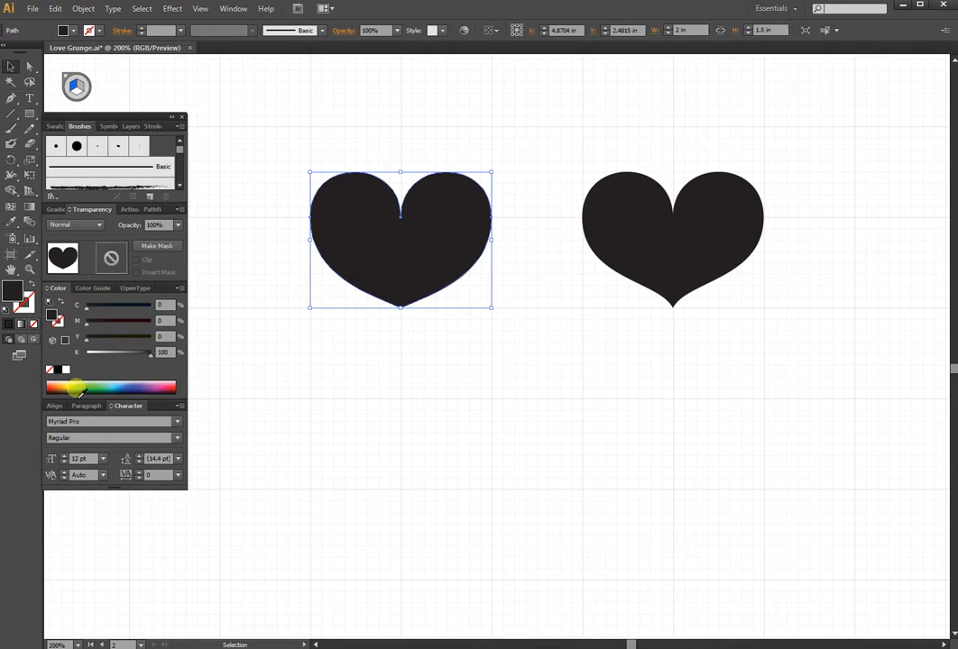
pyautogui.click(51, 390)
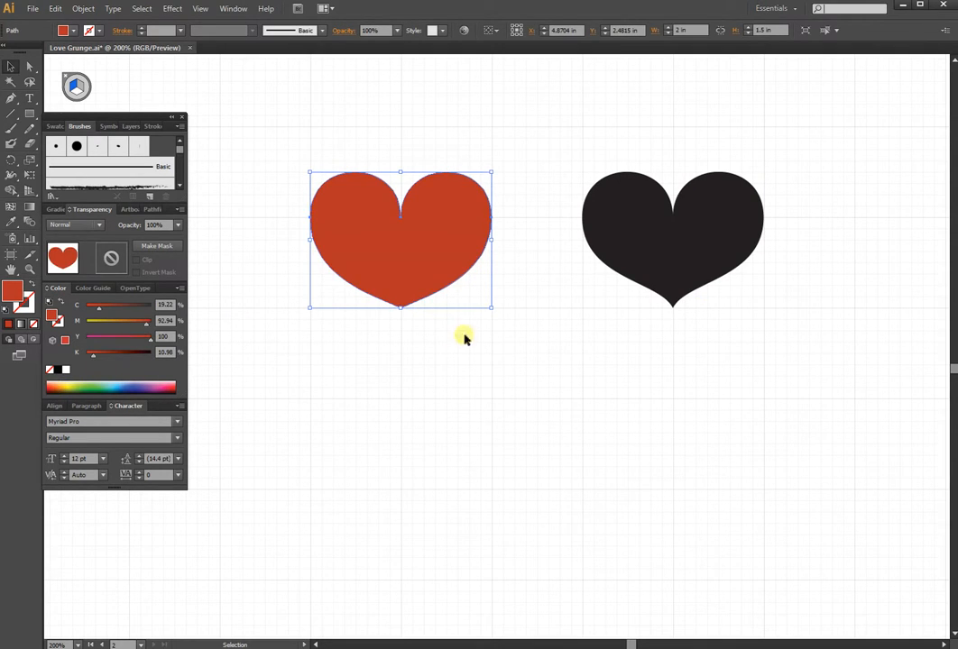
# Step: Apply the first heart's red fill to the second heart with the Eyedropper
pyautogui.click(632, 303)
pyautogui.click(658, 273)
pyautogui.press('i')
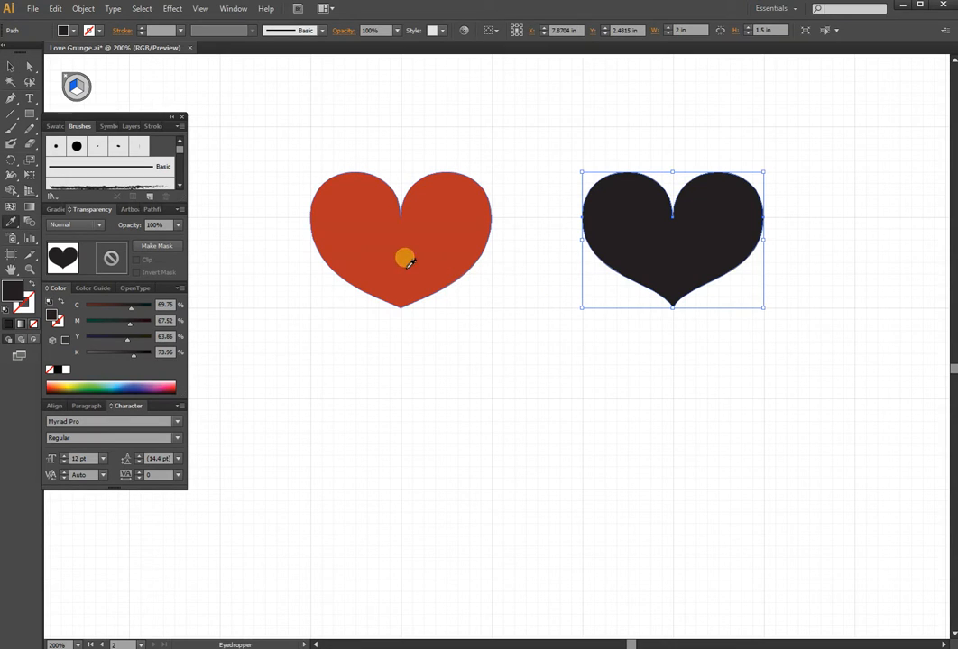
pyautogui.click(410, 259)
pyautogui.press('v')
pyautogui.click(514, 347)
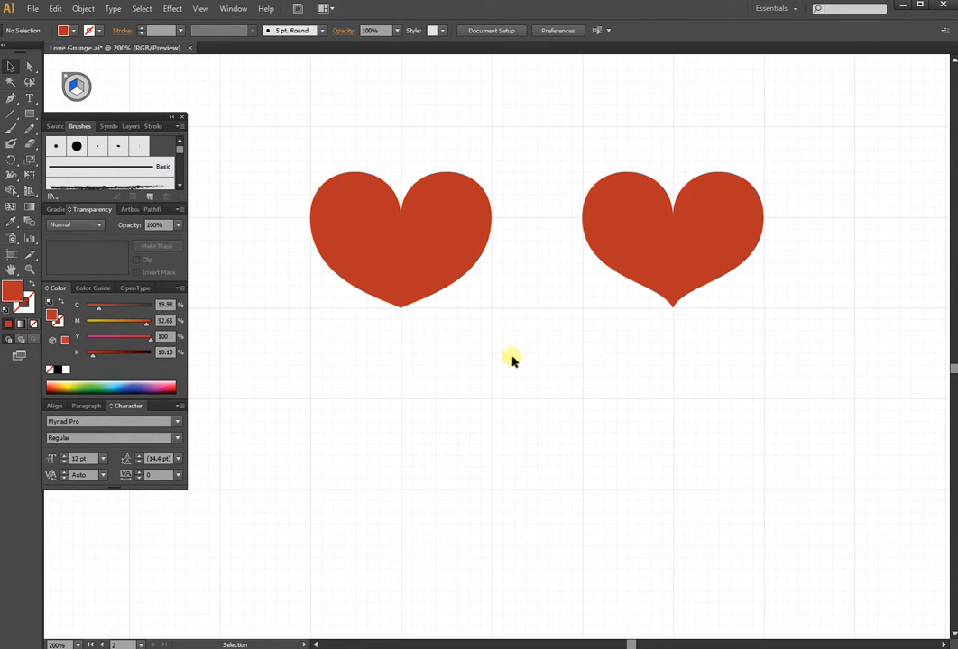
# Step: Duplicate both red hearts about 1.83 in straight down and repeat the transformation once to make three rows
pyautogui.moveTo(524, 365); pyautogui.dragTo(535, 308)
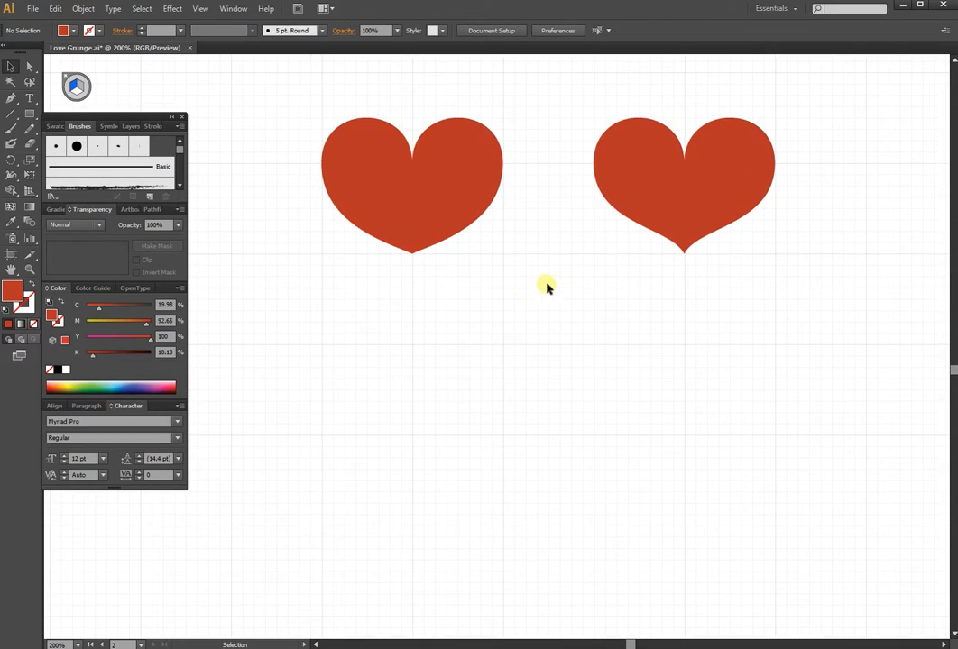
pyautogui.moveTo(567, 134); pyautogui.dragTo(541, 423)
pyautogui.moveTo(589, 268); pyautogui.dragTo(579, 476)
pyautogui.moveTo(610, 297); pyautogui.dragTo(605, 483)
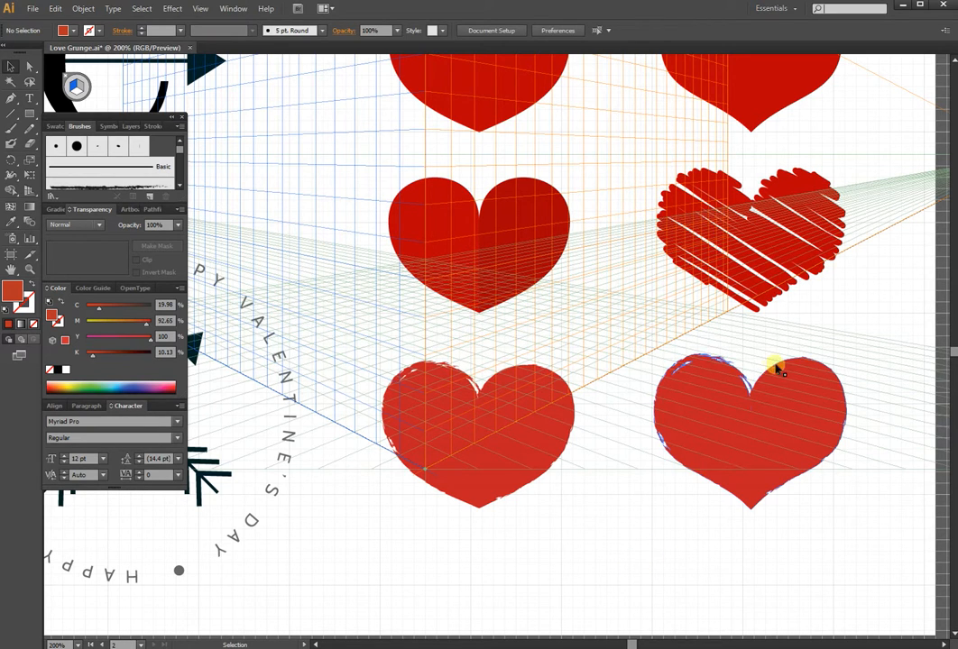
pyautogui.scroll(-10, 588, 567)
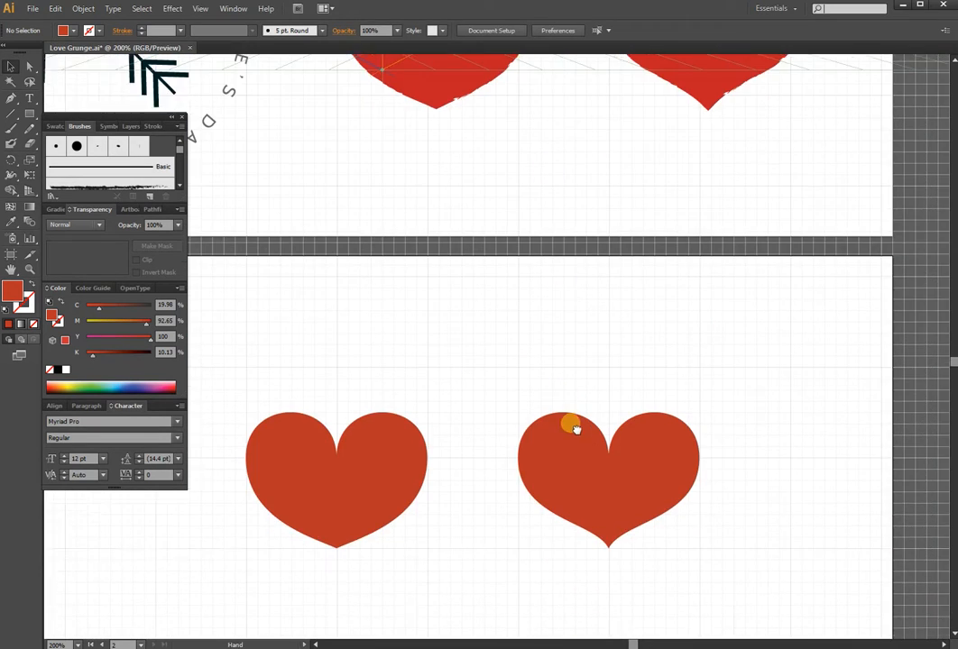
pyautogui.moveTo(348, 272); pyautogui.dragTo(801, 155)
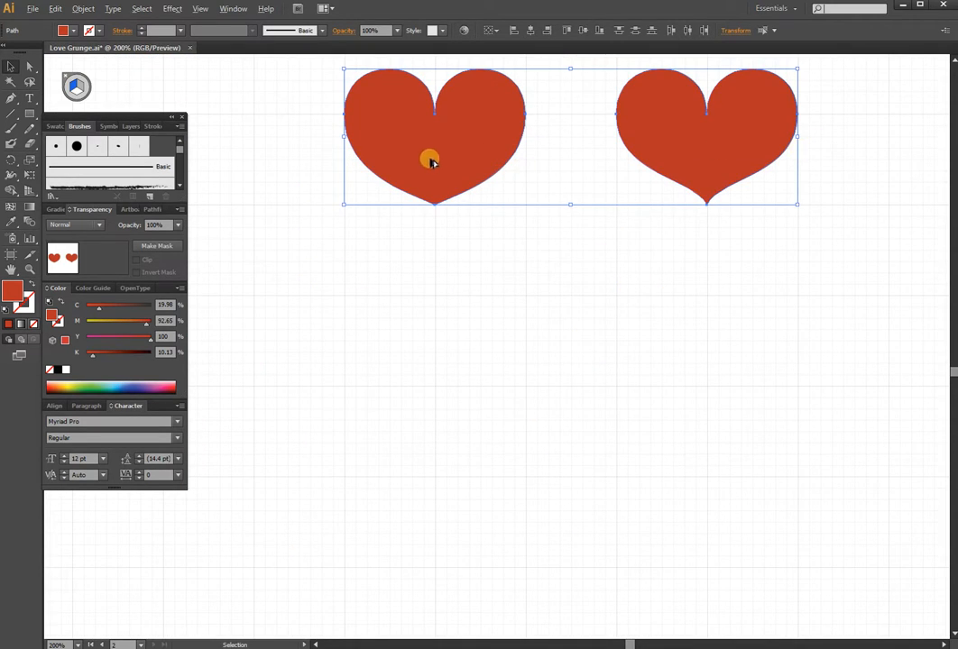
pyautogui.moveTo(432, 221); pyautogui.dragTo(432, 323)
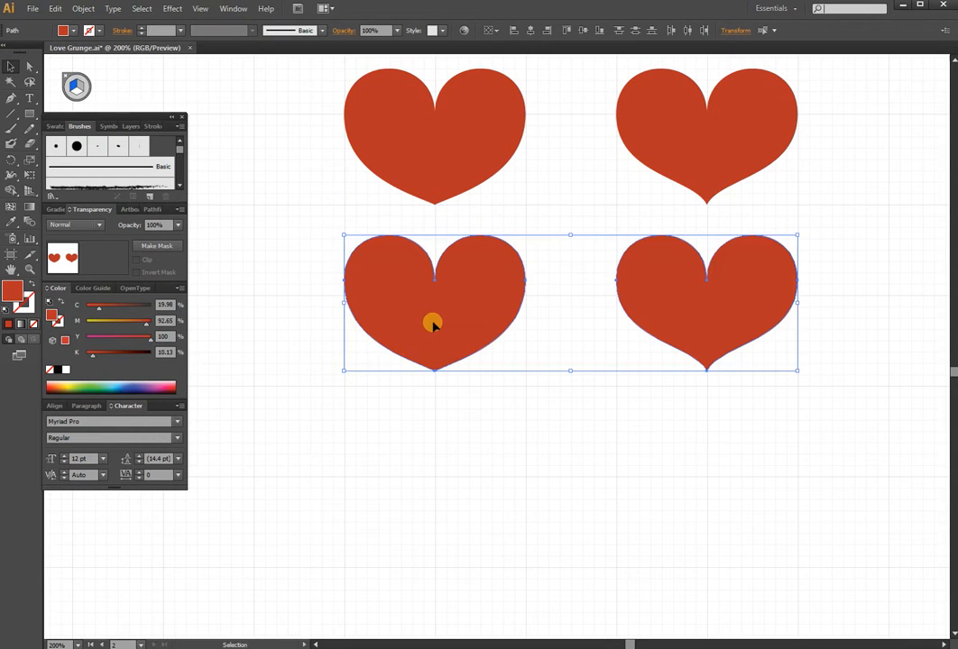
pyautogui.hotkey('ctrl', 'd')
pyautogui.click(855, 363)
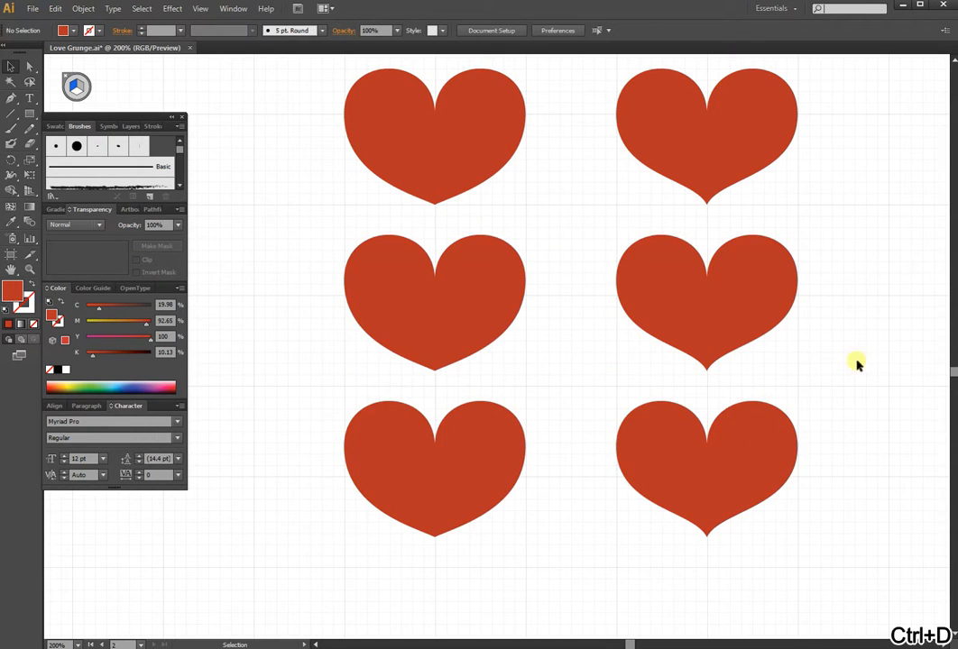
pyautogui.click(413, 333)
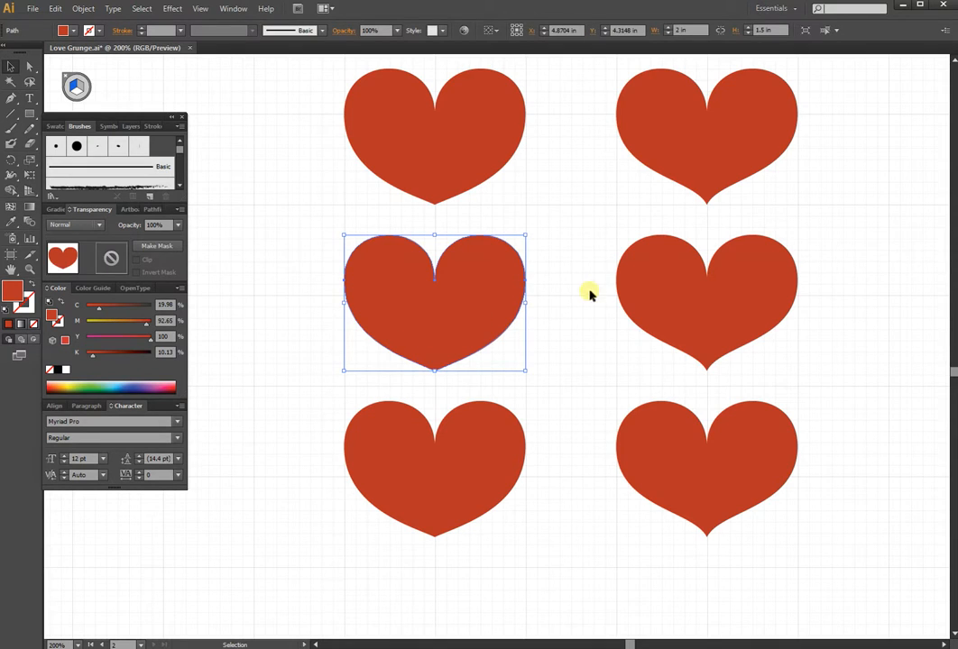
pyautogui.click(554, 280)
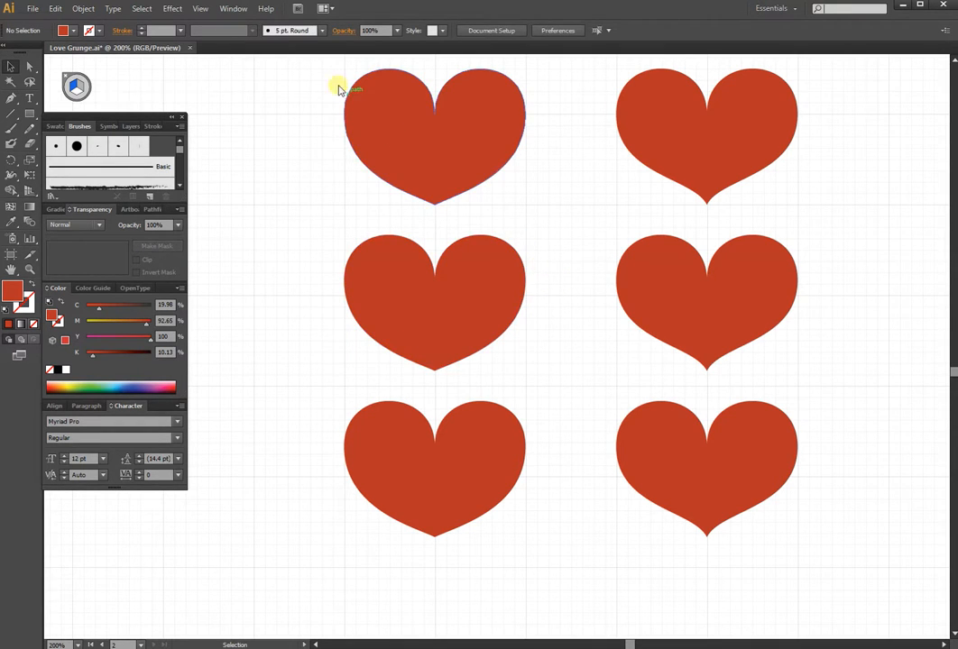
# Step: Hide the grid and draw a vertical line about 136 pt long through the centre of the middle-row left heart
pyautogui.click(210, 10)
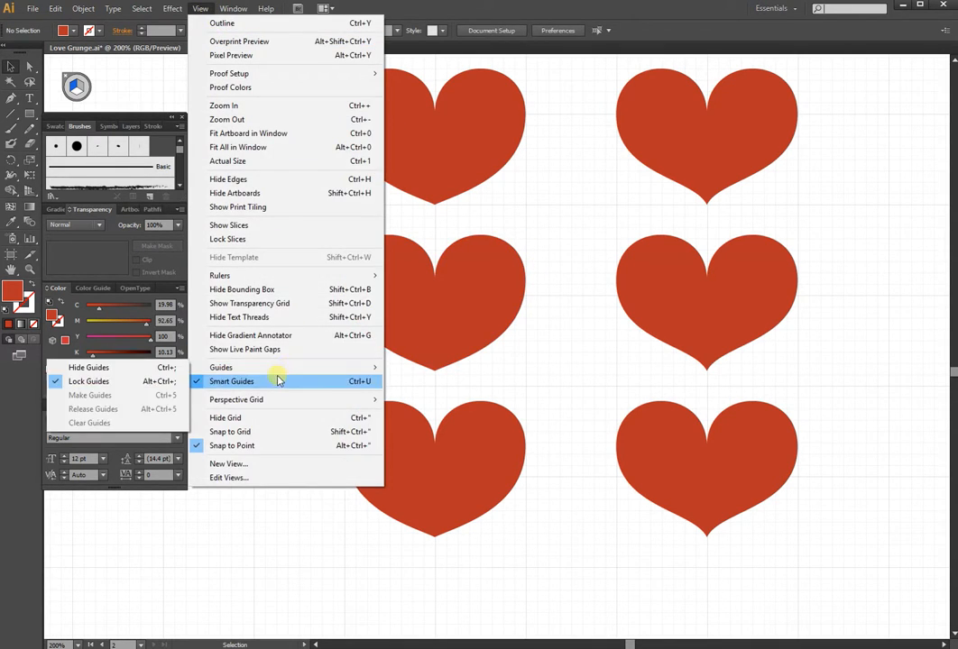
pyautogui.click(226, 418)
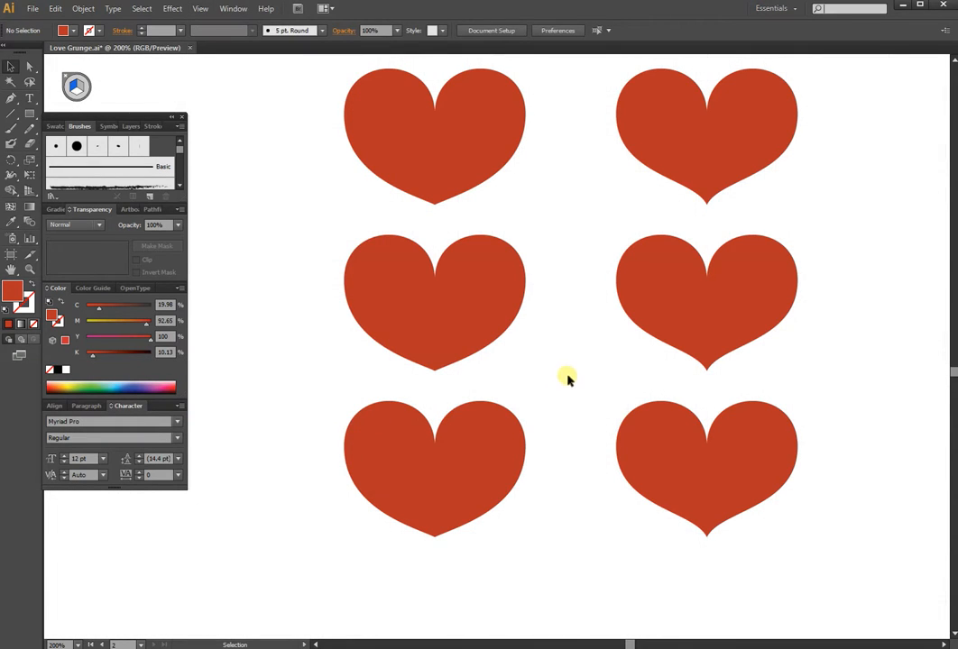
pyautogui.click(11, 113)
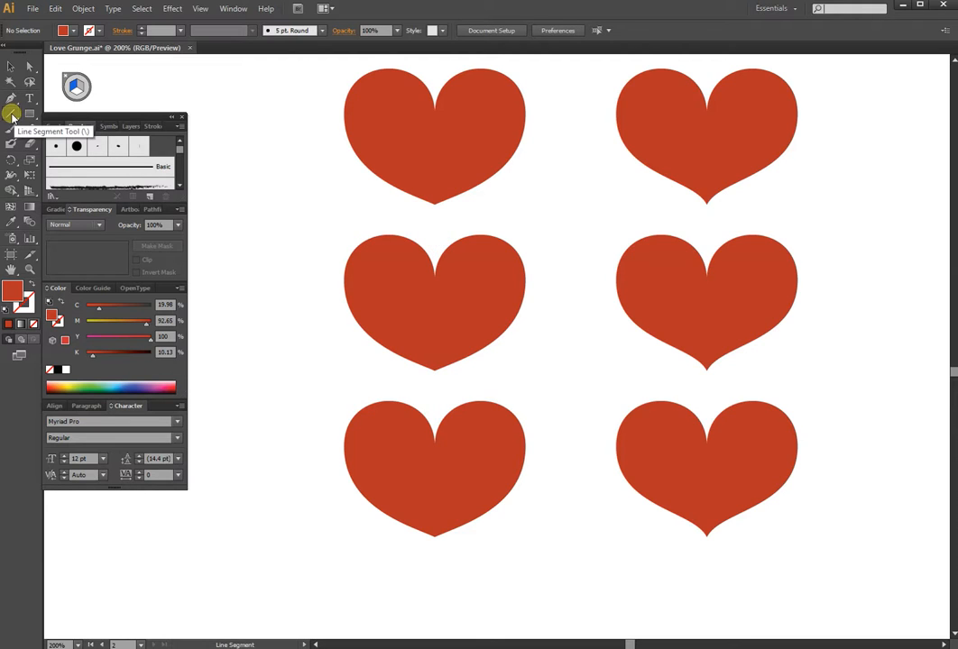
pyautogui.moveTo(438, 240); pyautogui.dragTo(443, 254)
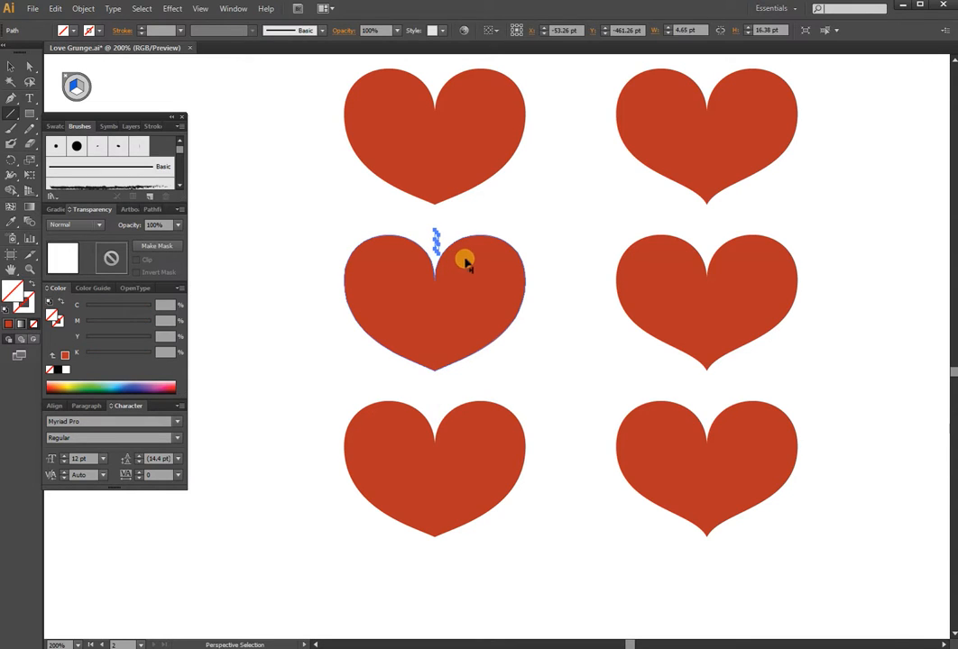
pyautogui.hotkey('ctrl', 'z')
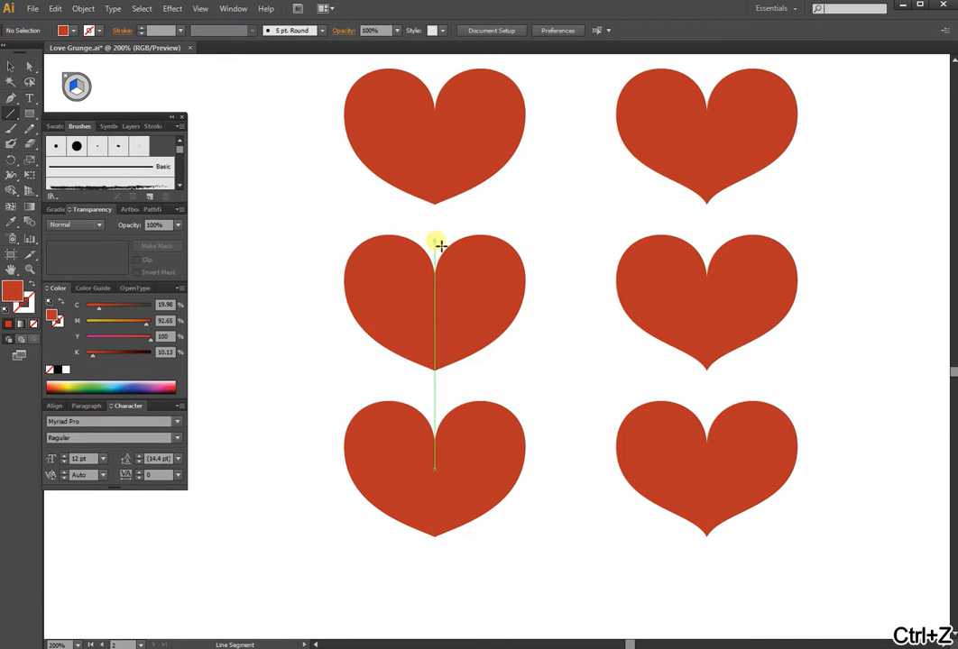
pyautogui.moveTo(438, 244); pyautogui.dragTo(439, 398)
# Step: Split the middle-row left heart into two halves along the vertical line with the Pathfinder Divide operation
pyautogui.press('v')
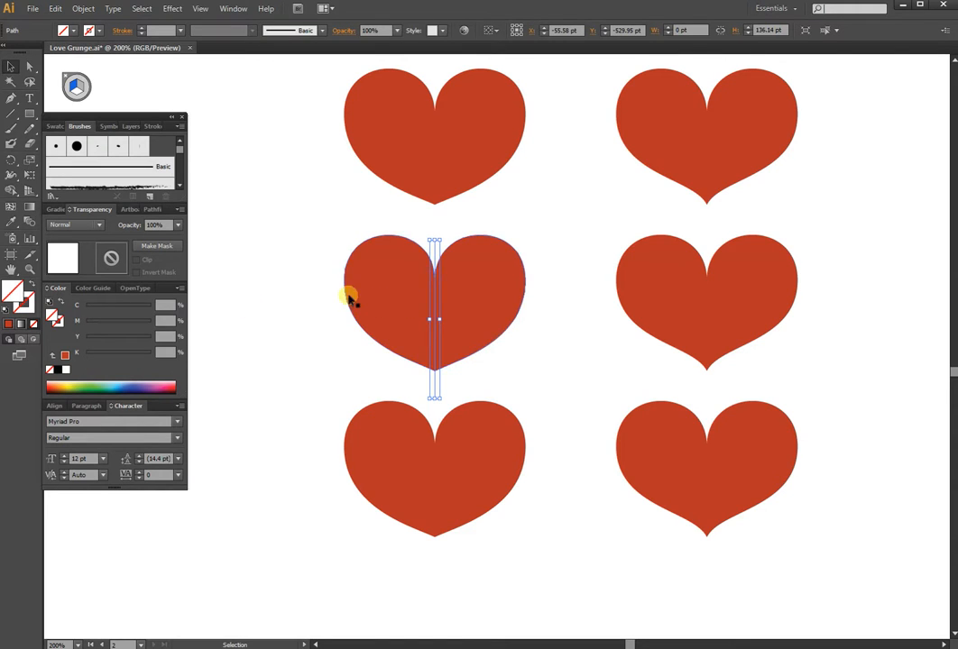
pyautogui.moveTo(325, 270); pyautogui.dragTo(536, 320)
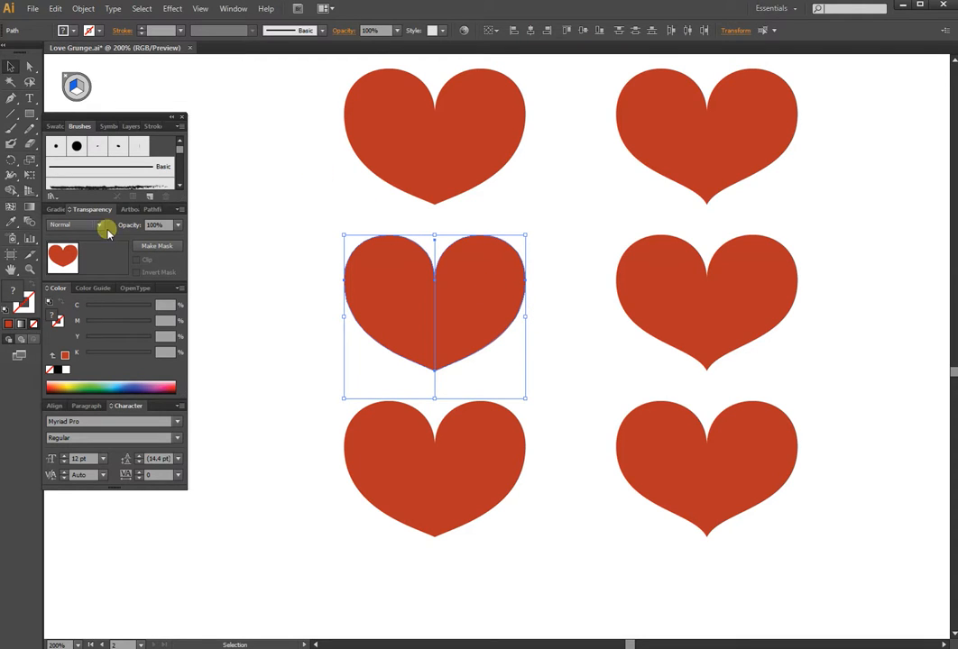
pyautogui.click(152, 209)
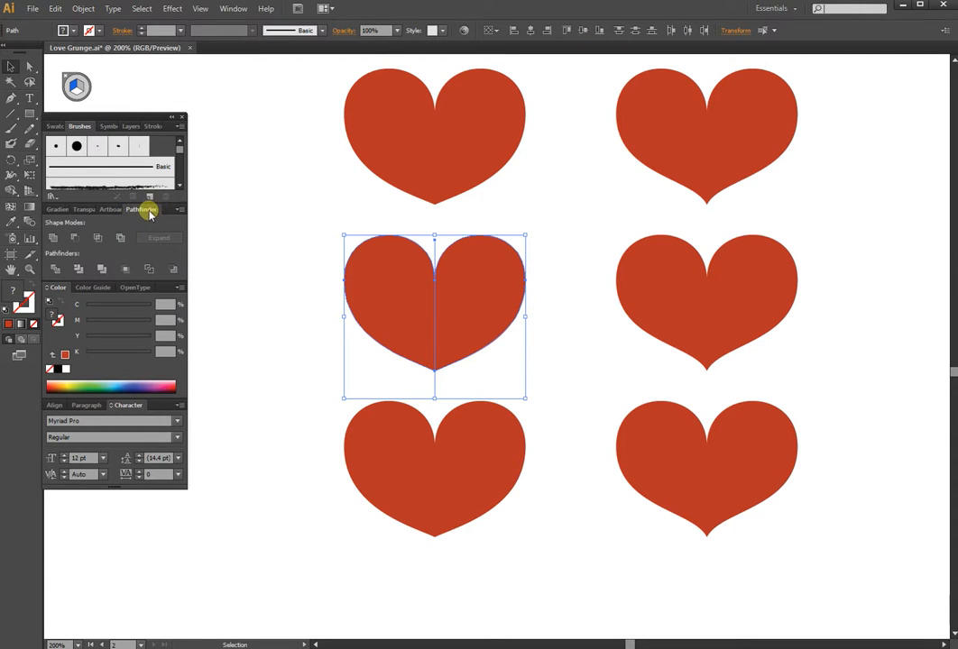
pyautogui.click(54, 269)
# Step: Darken the right half of the divided heart by raising its fill's black value to K 32
pyautogui.press('a')
pyautogui.click(498, 242)
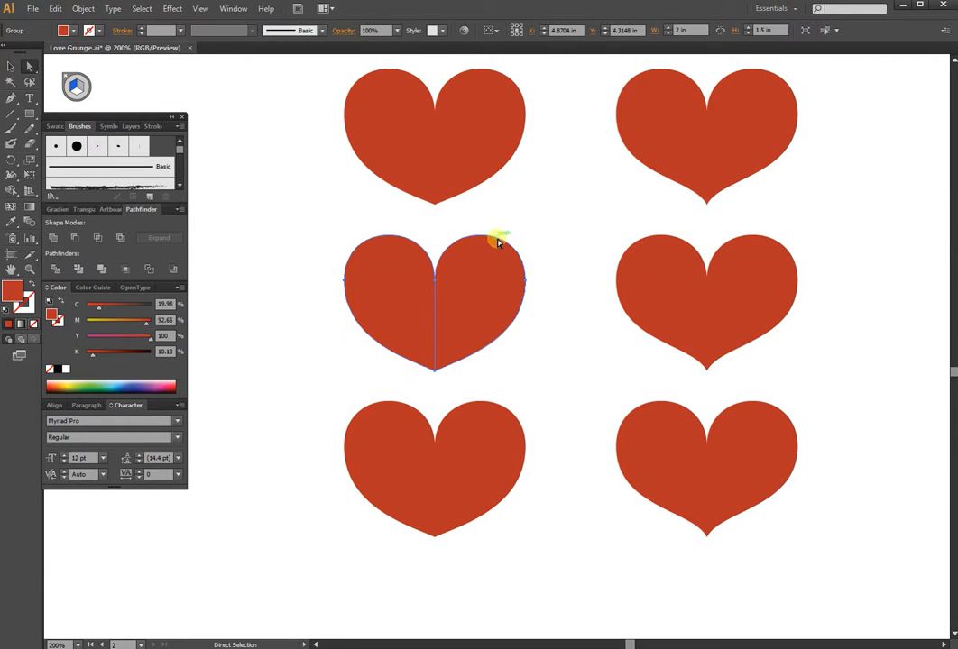
pyautogui.moveTo(478, 295); pyautogui.dragTo(527, 293)
pyautogui.hotkey('ctrl', 'z')
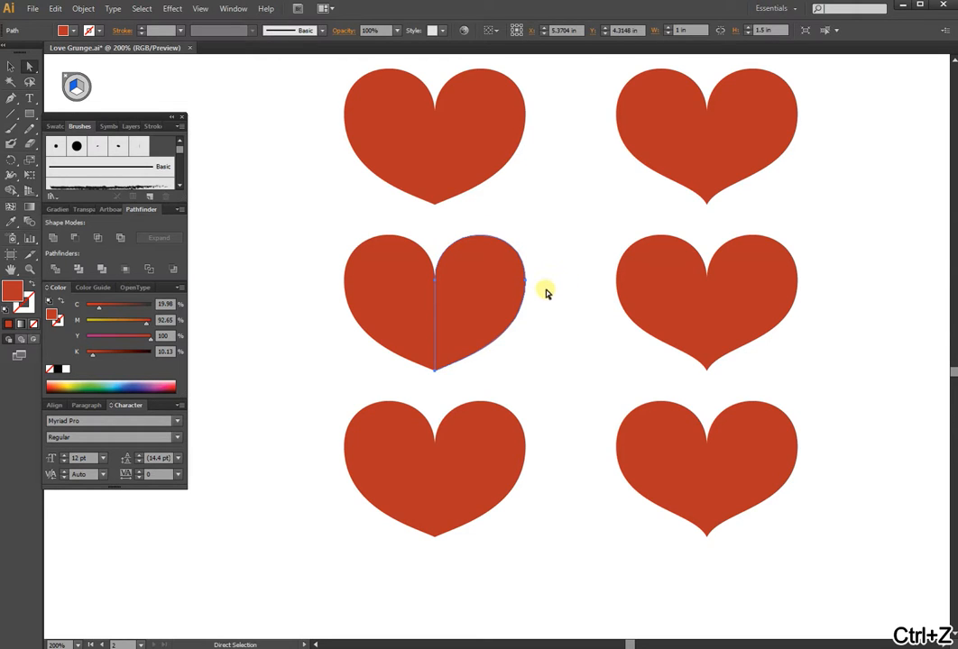
pyautogui.click(523, 305)
pyautogui.click(498, 296)
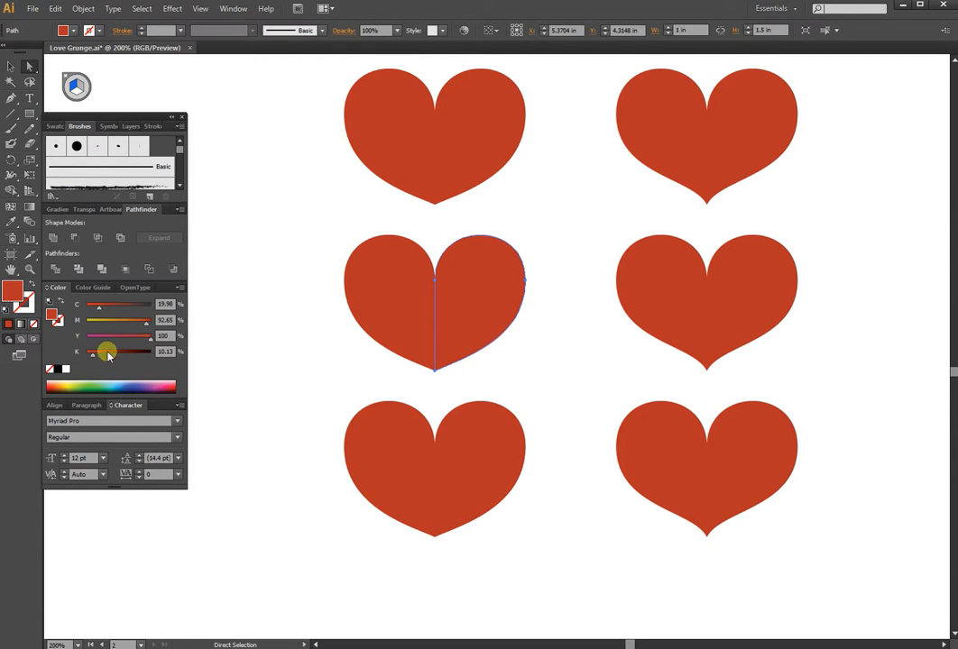
pyautogui.moveTo(108, 356); pyautogui.dragTo(109, 358)
pyautogui.click(321, 342)
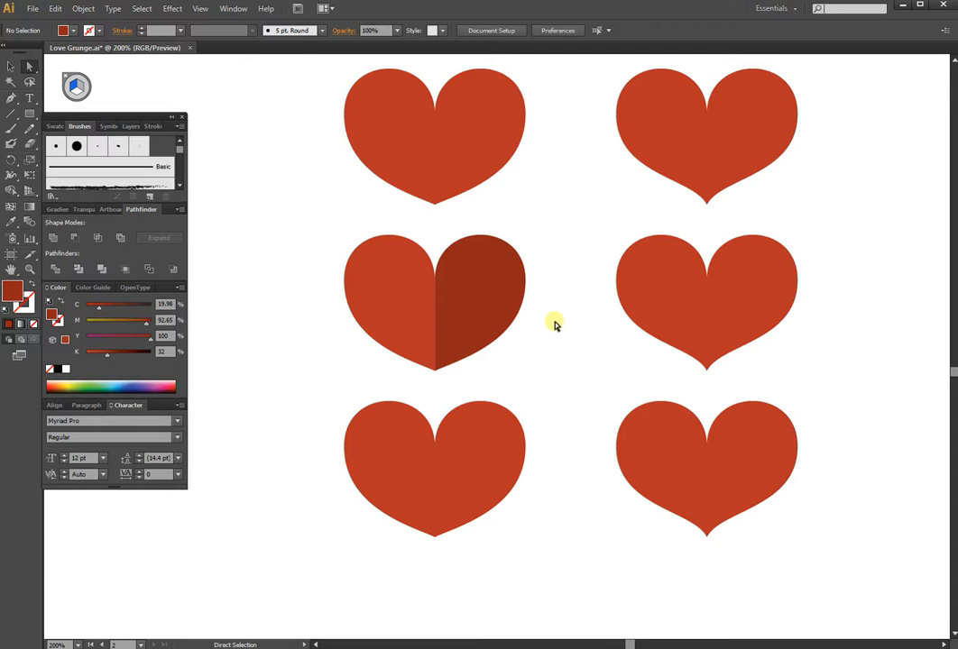
# Step: Start a Scribble effect from the Stylize effects on the middle-row right heart
pyautogui.press('v')
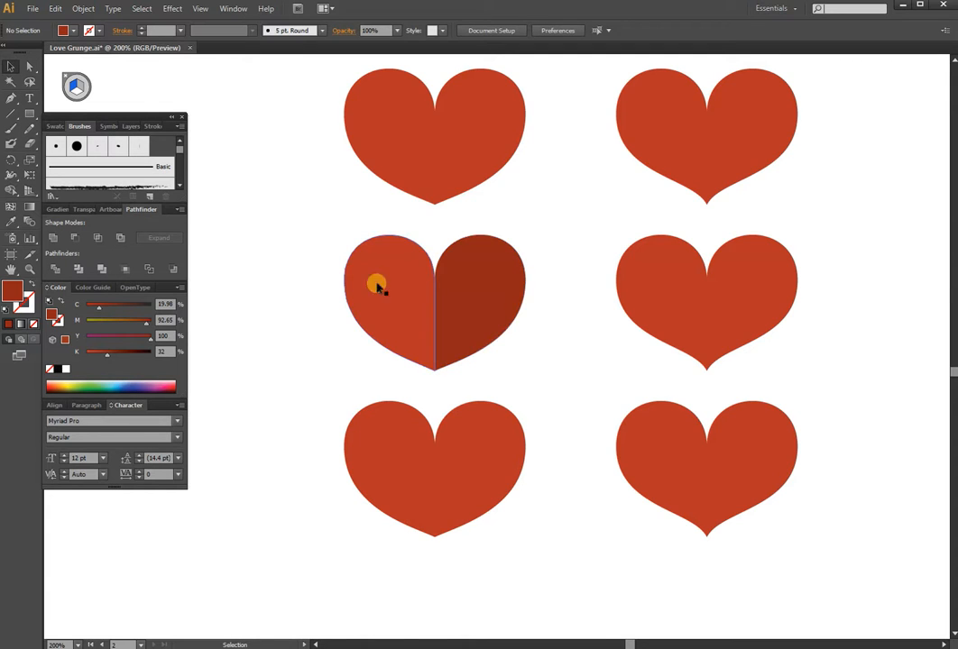
pyautogui.moveTo(554, 325)
pyautogui.mouseDown()
pyautogui.moveTo(585, 380)
pyautogui.moveTo(527, 342)
pyautogui.mouseUp()
pyautogui.press('space')
pyautogui.click(648, 310)
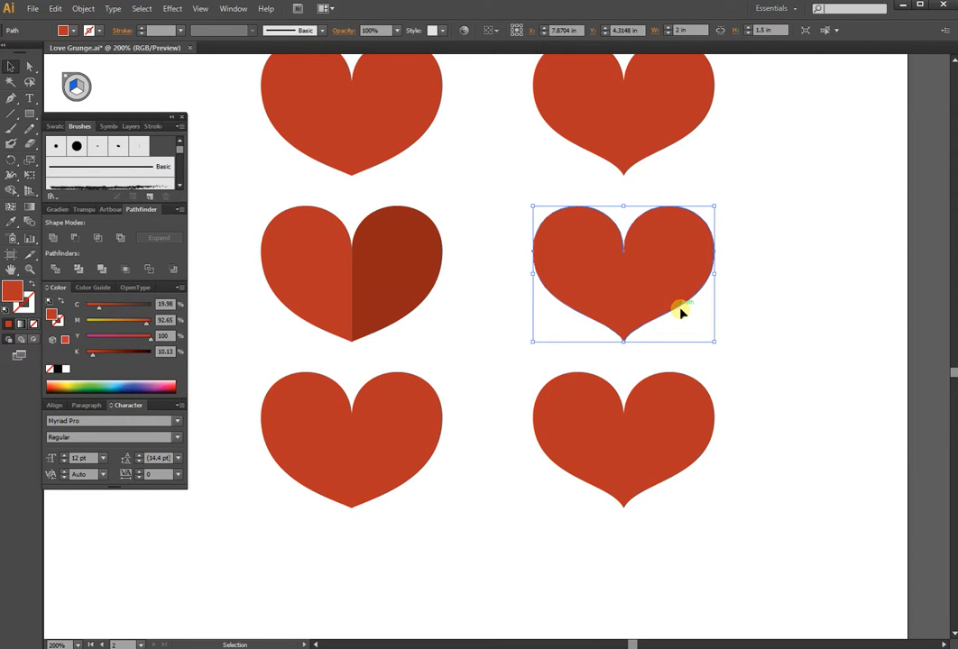
pyautogui.click(173, 9)
pyautogui.moveTo(244, 112)
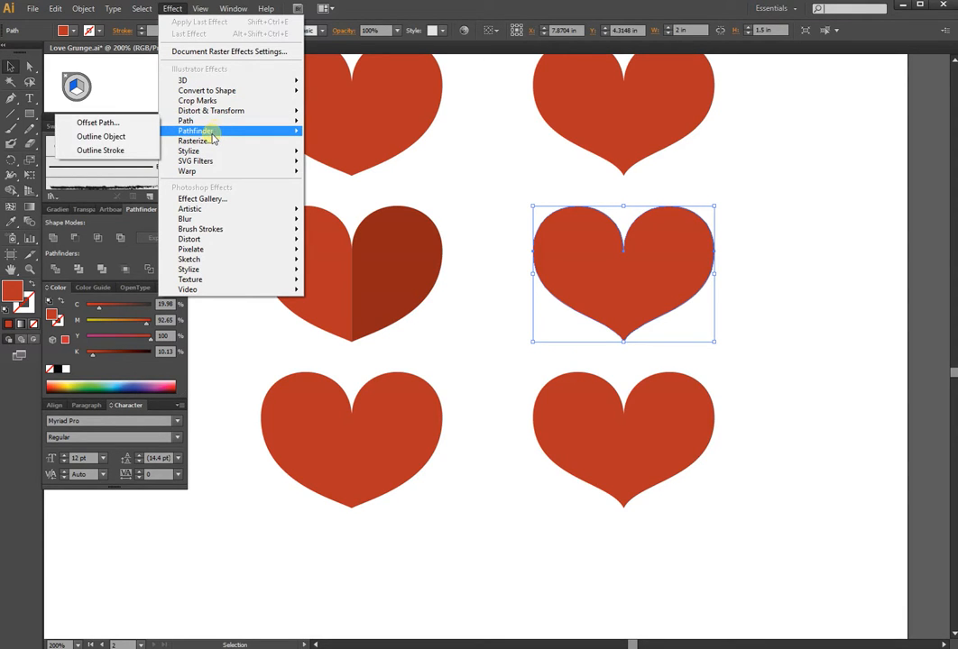
pyautogui.moveTo(212, 139)
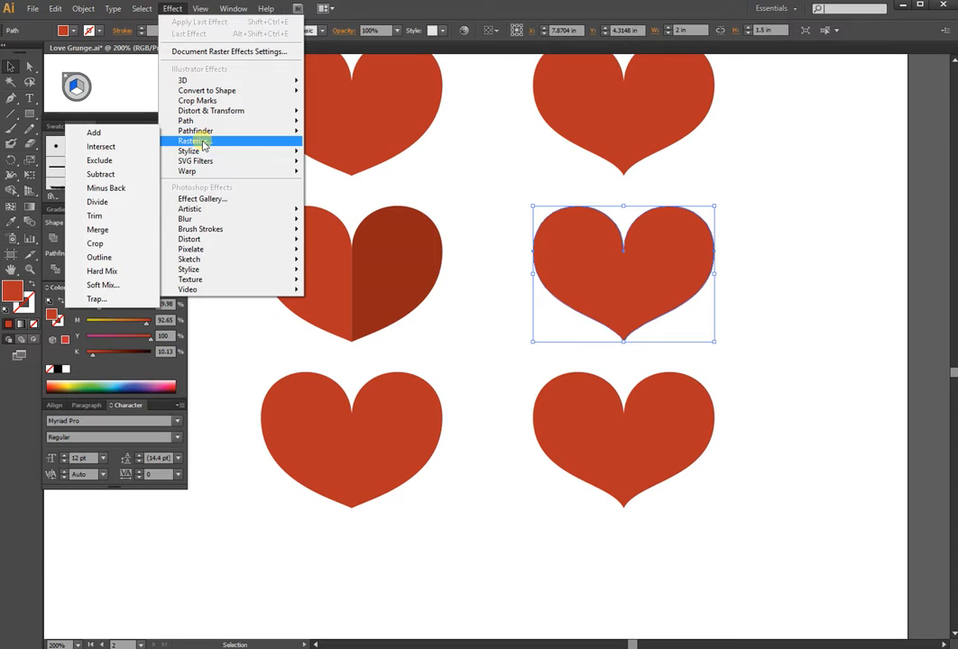
pyautogui.moveTo(183, 156)
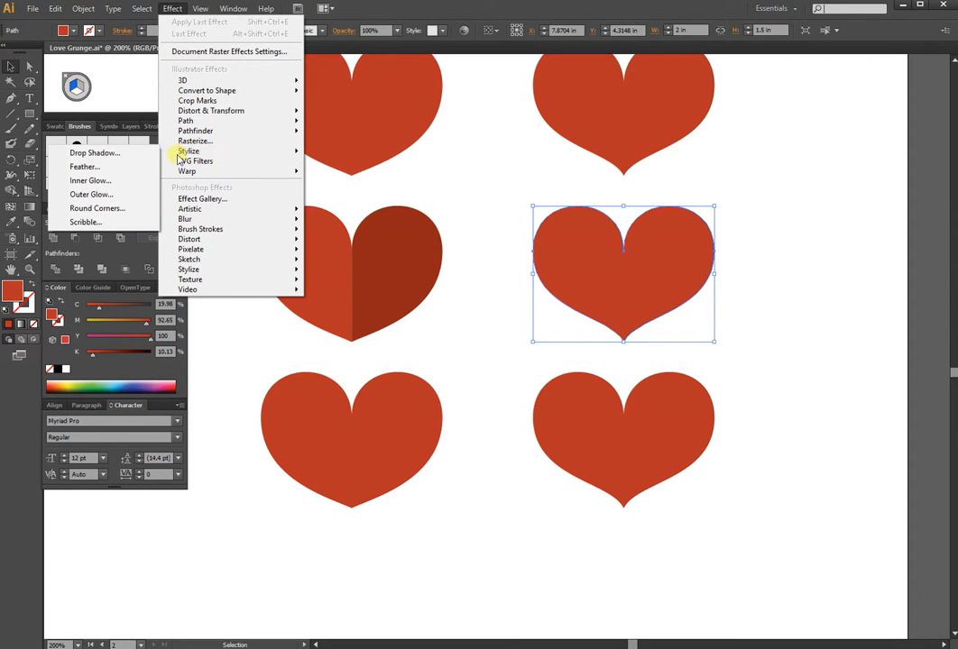
pyautogui.click(83, 222)
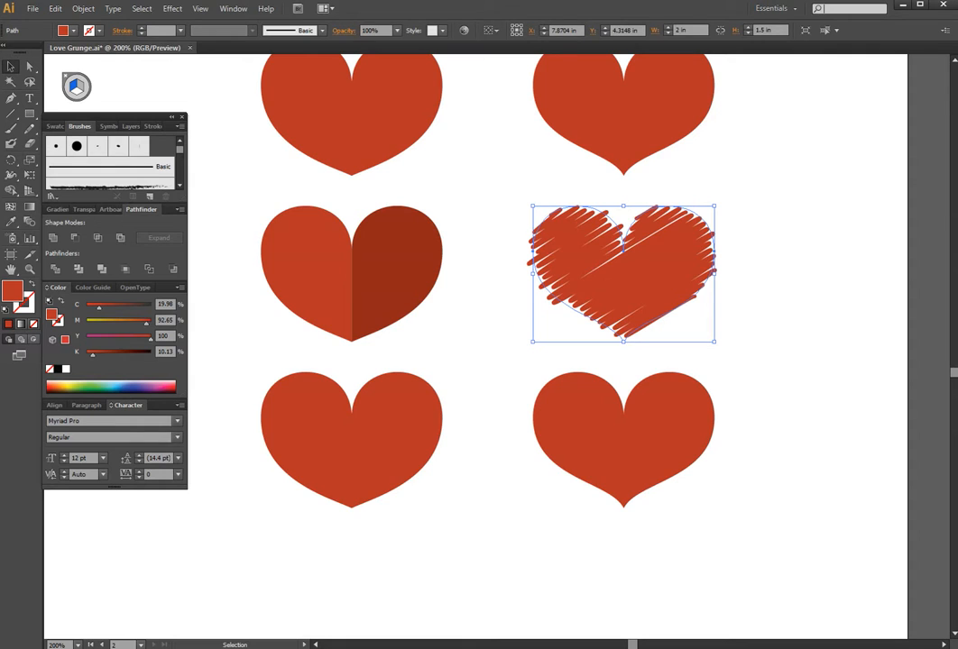
# Step: Set the scribble's curviness to 8% with 16% variation and its spacing variation to 0 in, and apply the effect
pyautogui.moveTo(313, 175); pyautogui.dragTo(385, 104)
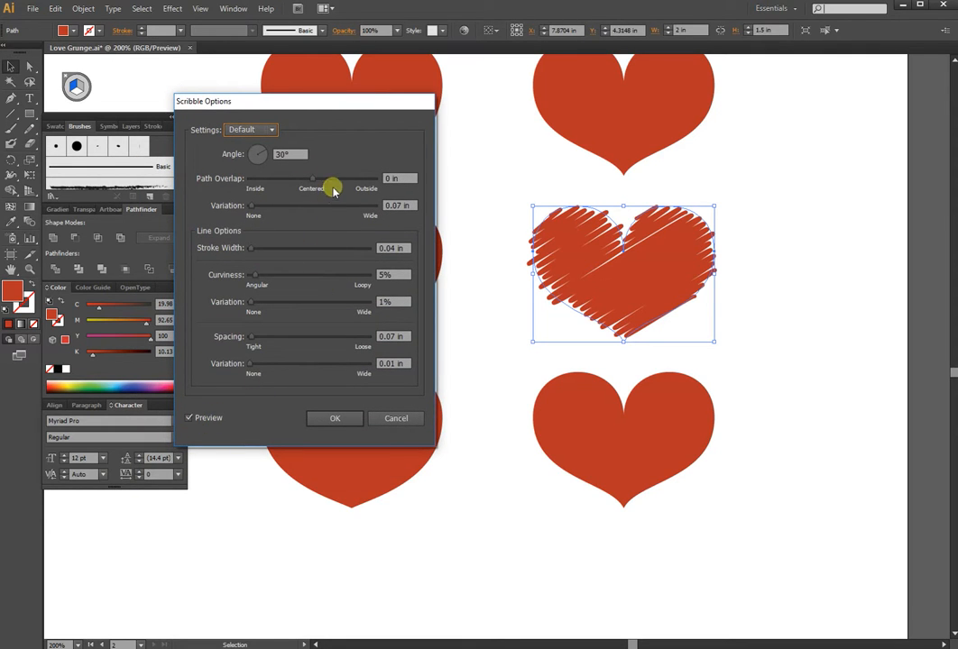
pyautogui.moveTo(254, 248)
pyautogui.mouseDown()
pyautogui.moveTo(276, 255)
pyautogui.moveTo(246, 254)
pyautogui.moveTo(278, 279)
pyautogui.moveTo(258, 281)
pyautogui.moveTo(265, 306)
pyautogui.moveTo(279, 307)
pyautogui.moveTo(270, 303)
pyautogui.moveTo(252, 342)
pyautogui.mouseUp()
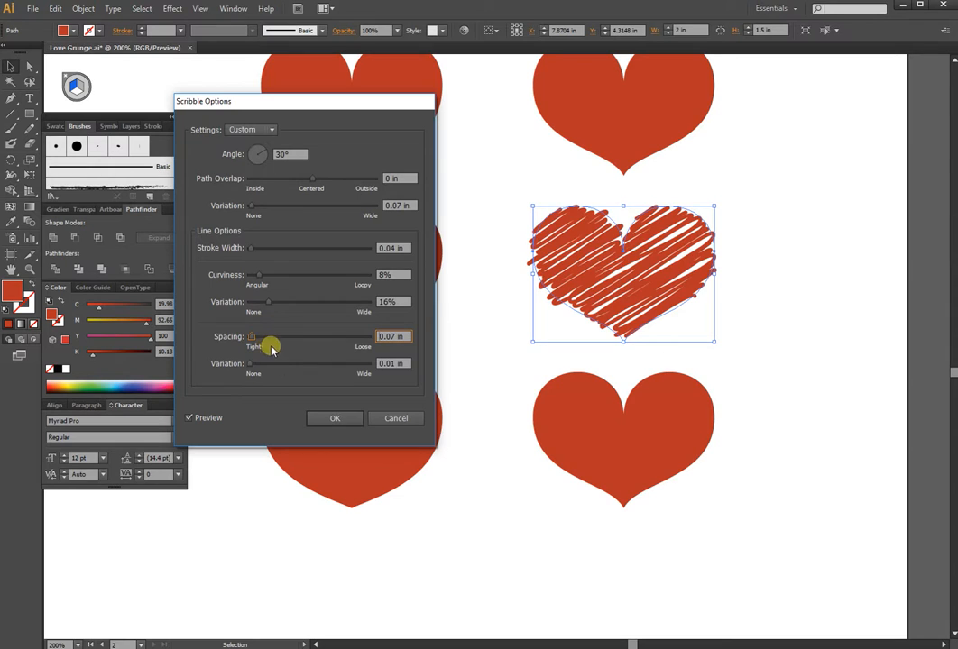
pyautogui.click(258, 367)
pyautogui.moveTo(258, 365); pyautogui.dragTo(248, 366)
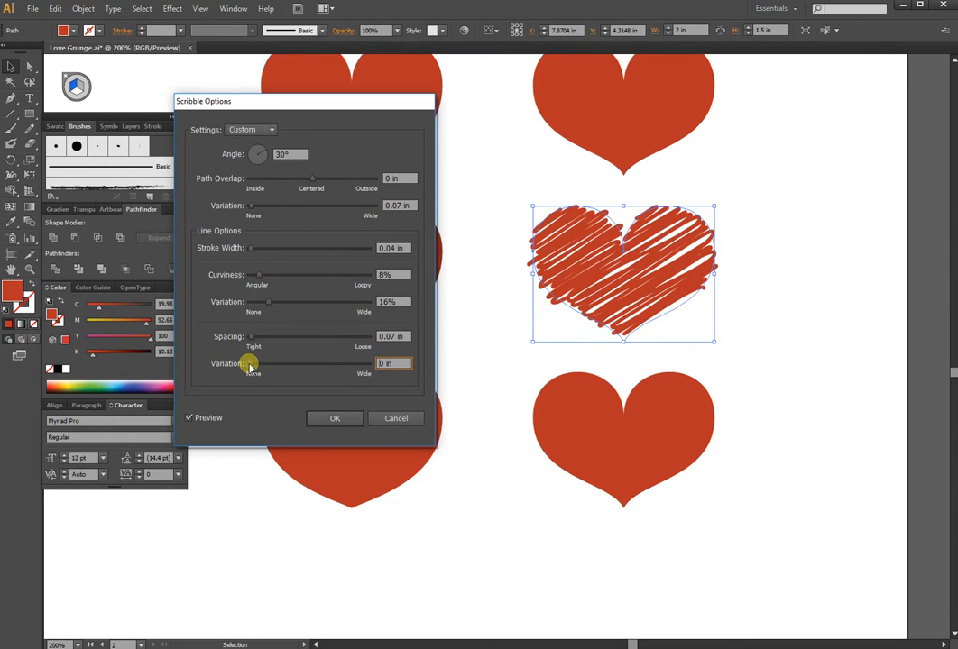
pyautogui.click(335, 419)
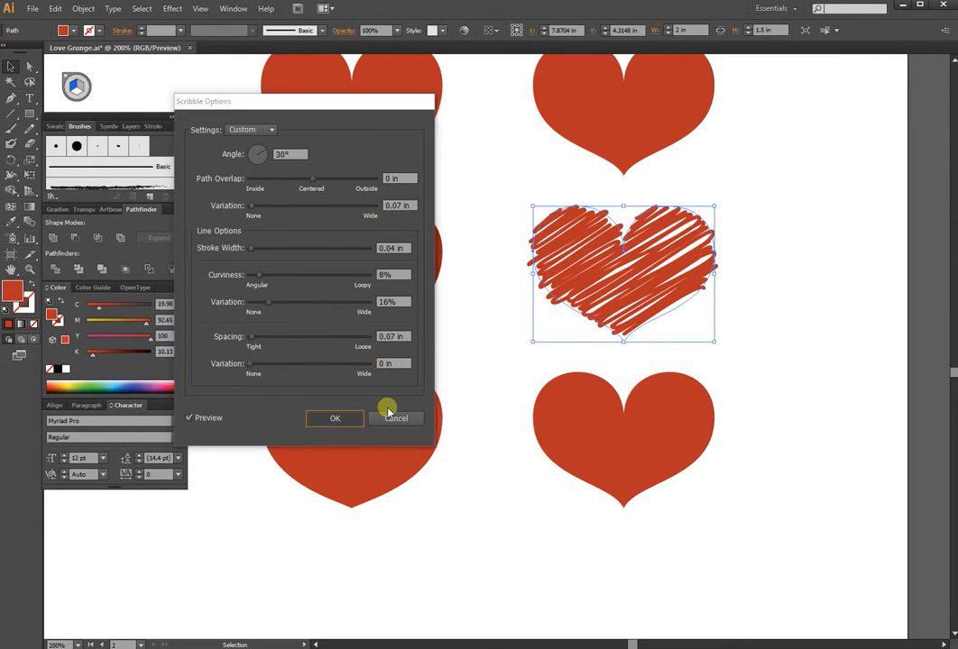
pyautogui.click(814, 315)
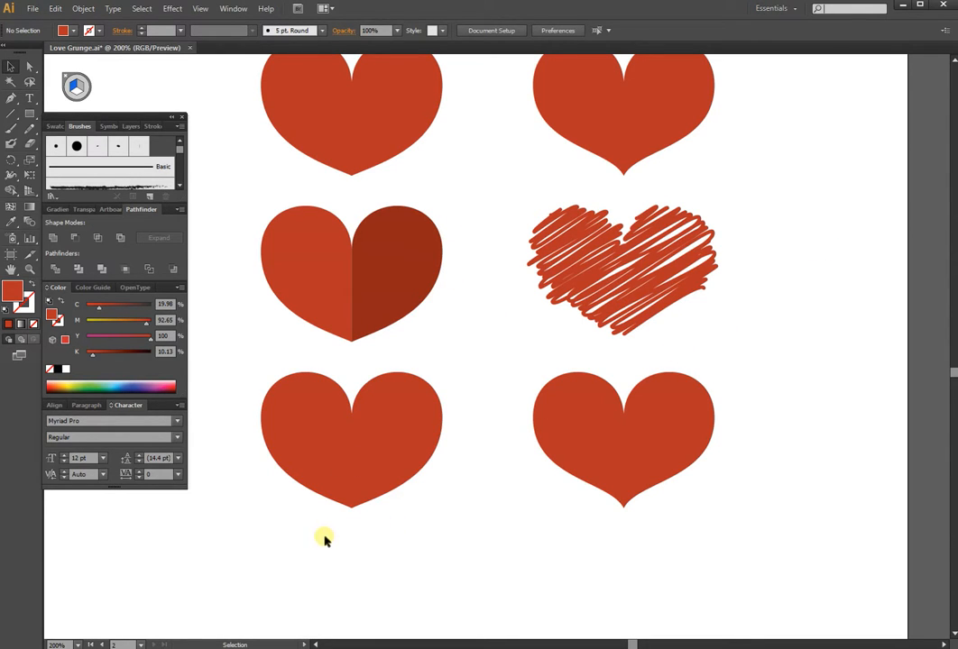
# Step: Select both bottom-row hearts, open the Artistic_Paintbrush brush library and enlarge it to browse its rough strokes
pyautogui.moveTo(315, 533)
pyautogui.mouseDown()
pyautogui.moveTo(422, 506)
pyautogui.moveTo(605, 483)
pyautogui.moveTo(718, 408)
pyautogui.moveTo(568, 243)
pyautogui.moveTo(596, 487)
pyautogui.moveTo(637, 475)
pyautogui.mouseUp()
pyautogui.click(232, 9)
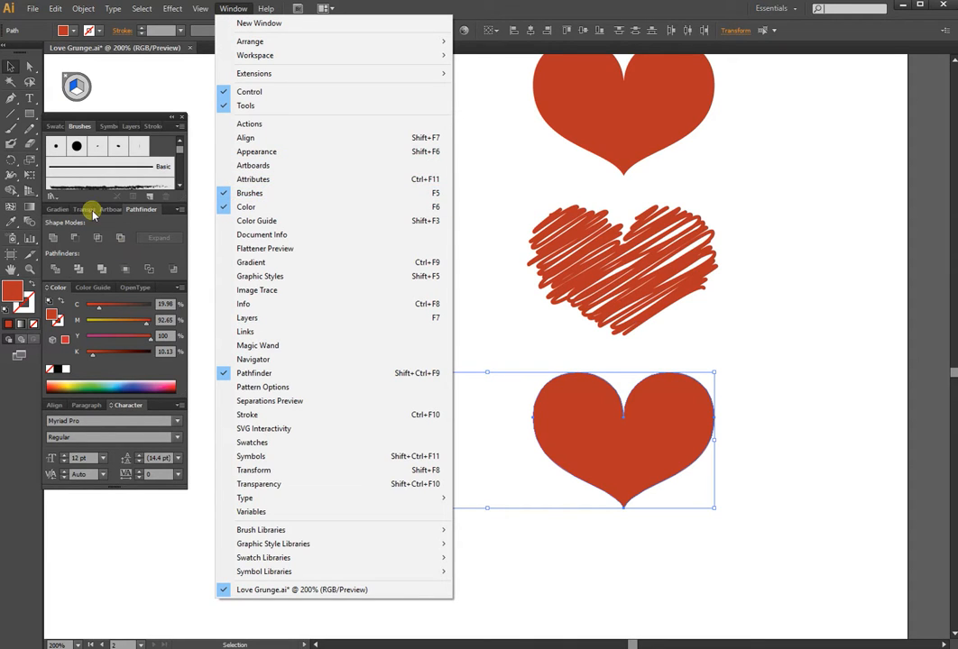
pyautogui.click(126, 120)
pyautogui.moveTo(126, 120); pyautogui.dragTo(128, 121)
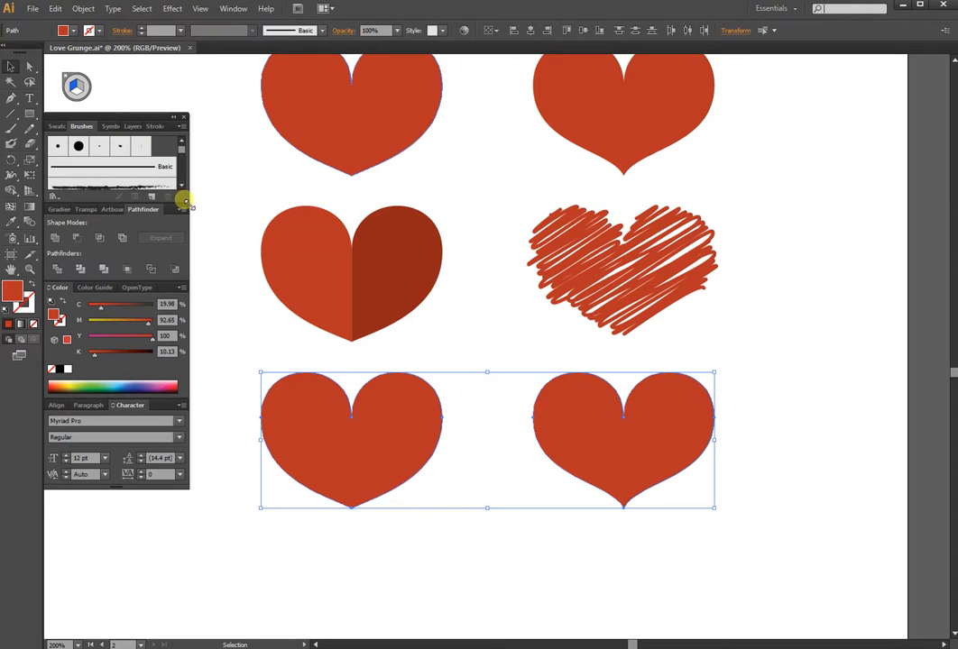
pyautogui.moveTo(175, 285)
pyautogui.mouseDown()
pyautogui.moveTo(180, 261)
pyautogui.moveTo(180, 274)
pyautogui.mouseUp()
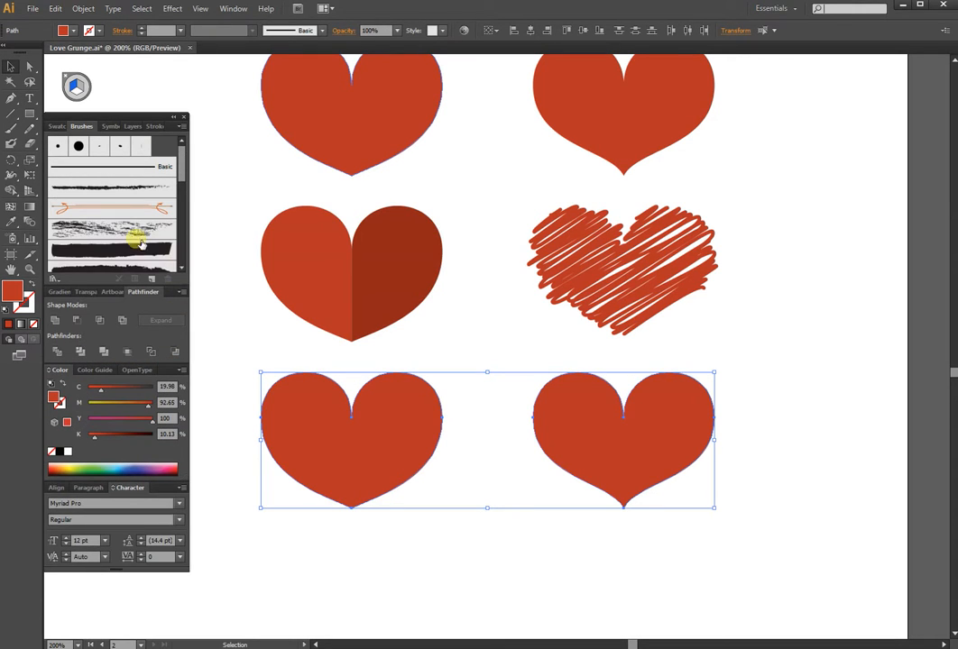
pyautogui.click(181, 127)
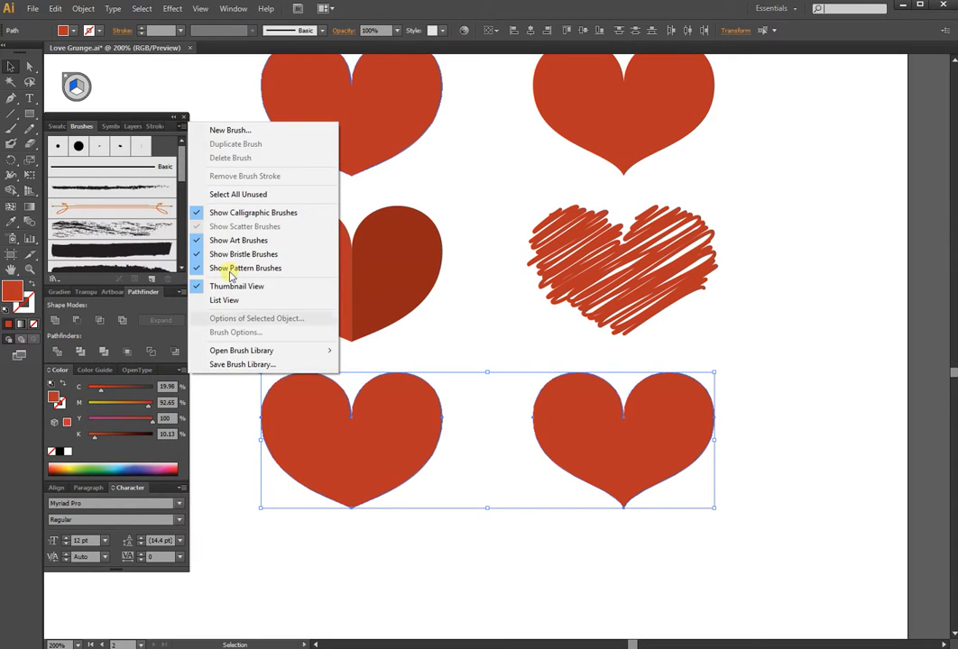
pyautogui.moveTo(232, 355)
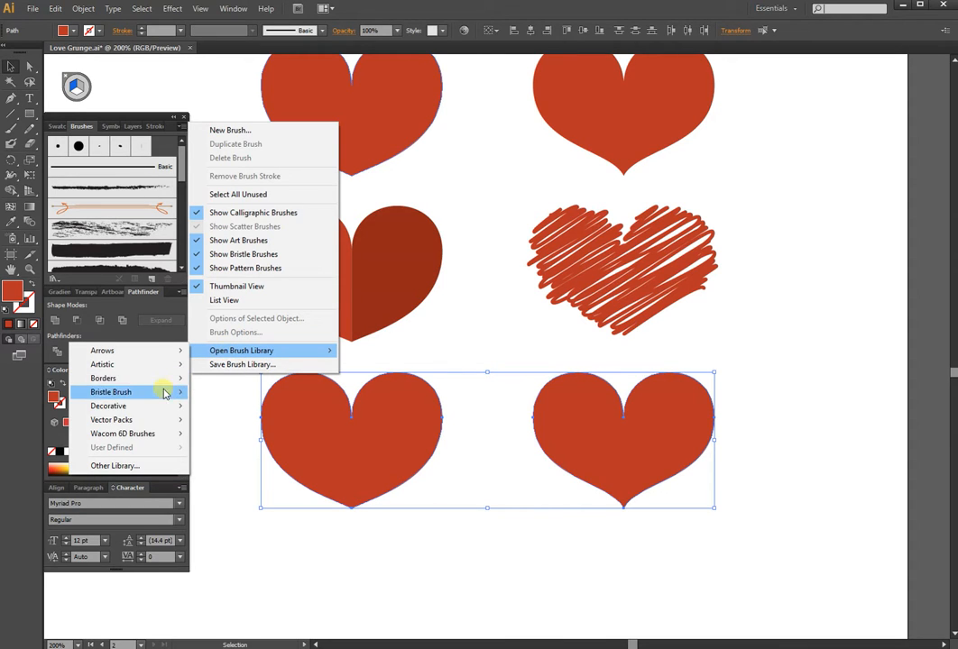
pyautogui.moveTo(173, 378)
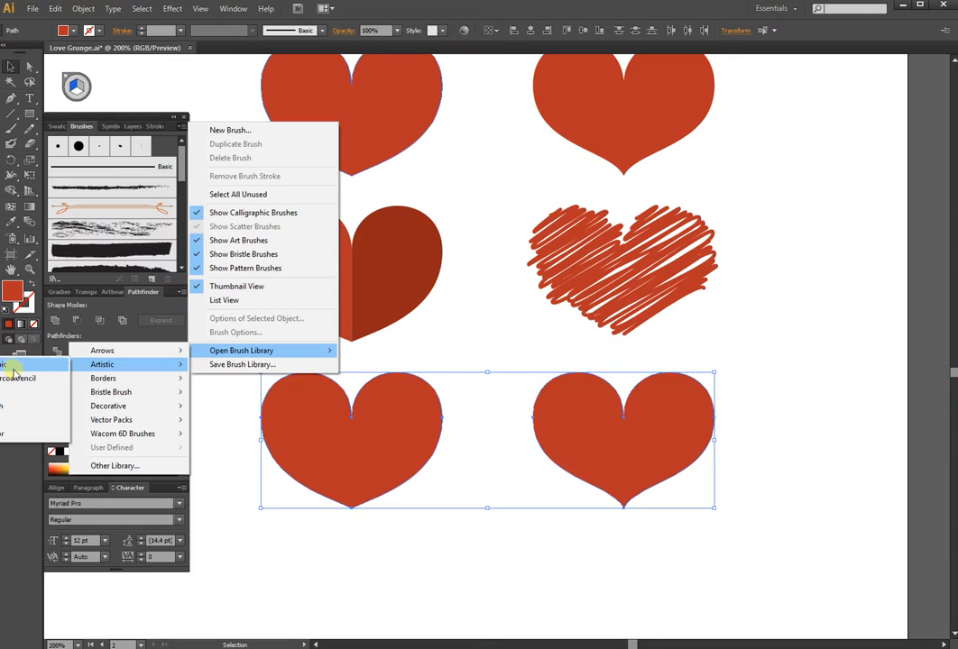
pyautogui.click(22, 383)
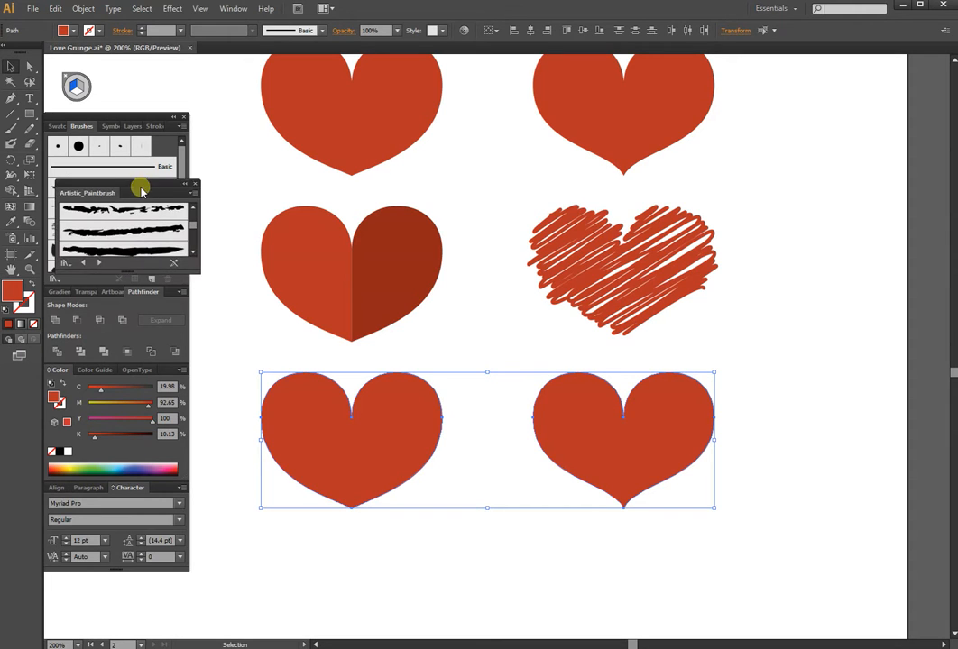
pyautogui.moveTo(183, 246)
pyautogui.mouseDown()
pyautogui.moveTo(179, 368)
pyautogui.moveTo(181, 340)
pyautogui.mouseUp()
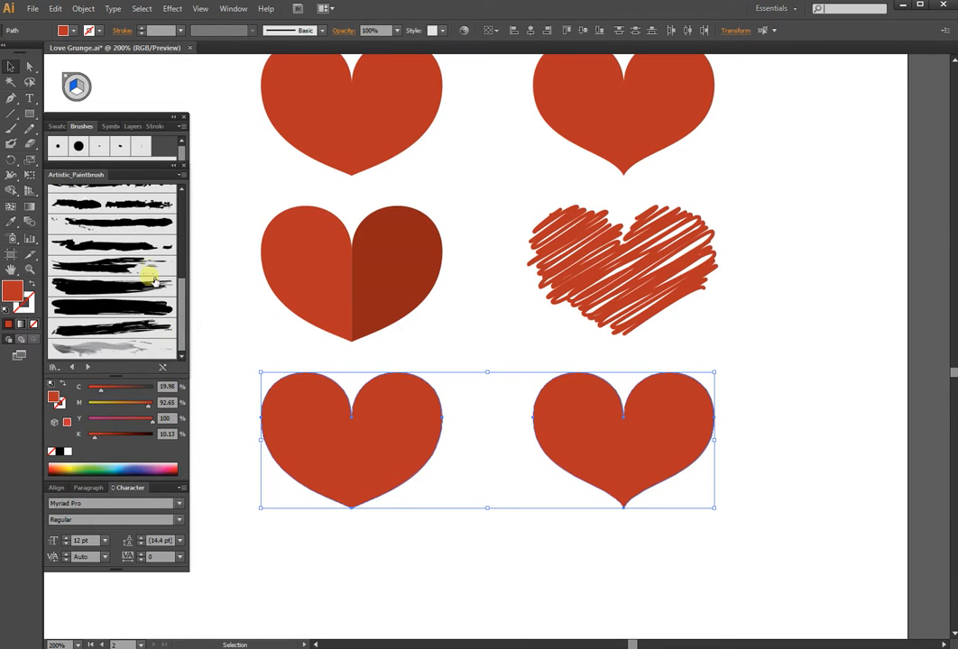
pyautogui.moveTo(180, 290)
pyautogui.mouseDown()
pyautogui.moveTo(191, 242)
pyautogui.moveTo(181, 261)
pyautogui.mouseUp()
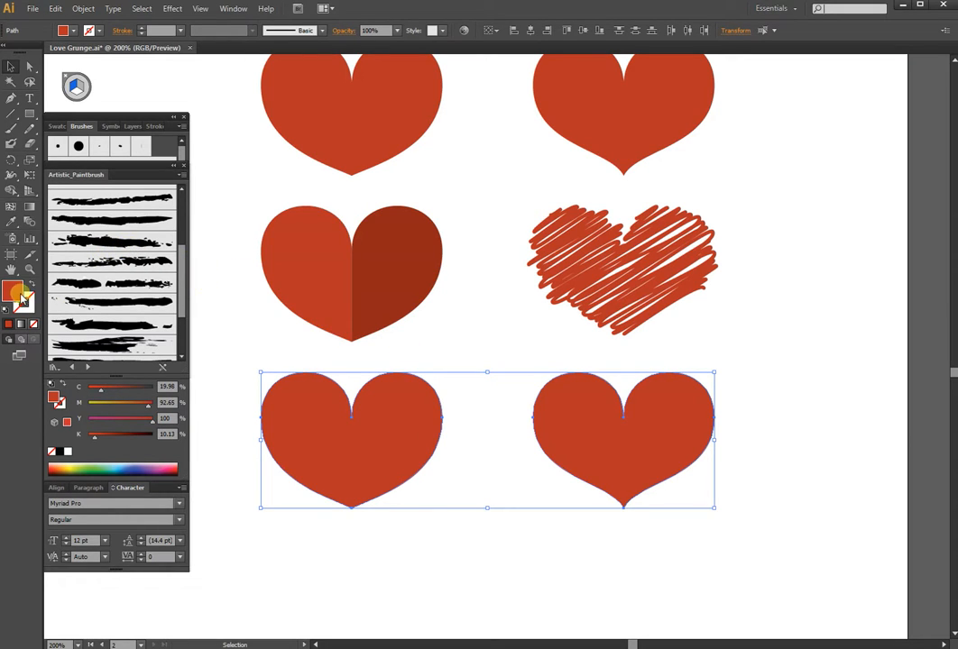
# Step: Give both bottom-row hearts a red 1 pt stroke and apply a rough, broken dry-brush stroke from Artistic_Paintbrush to their outlines
pyautogui.moveTo(31, 313); pyautogui.dragTo(33, 311)
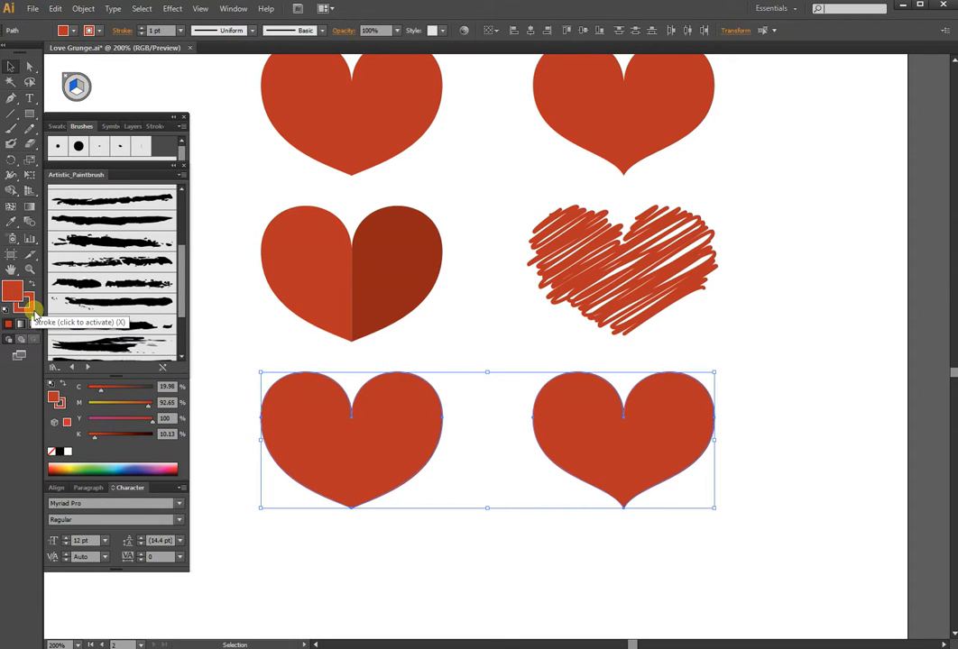
pyautogui.click(146, 288)
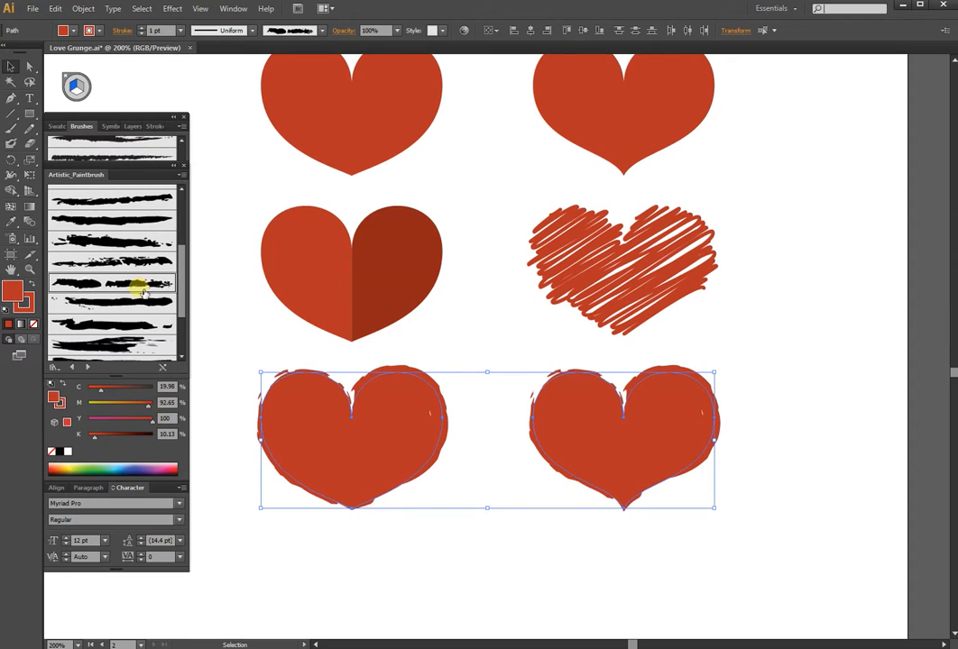
pyautogui.click(128, 262)
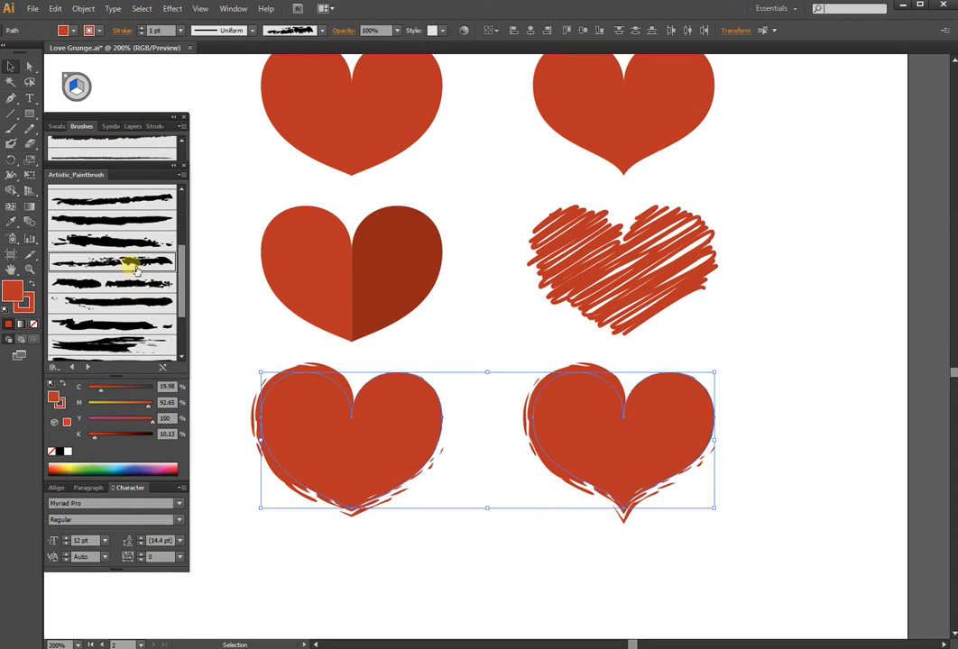
# Step: Change both bottom-row hearts' outlines to a splintered dry-brush stroke, and give the one beside the blank margin a fuller, smoother paintbrush stroke instead
pyautogui.click(110, 242)
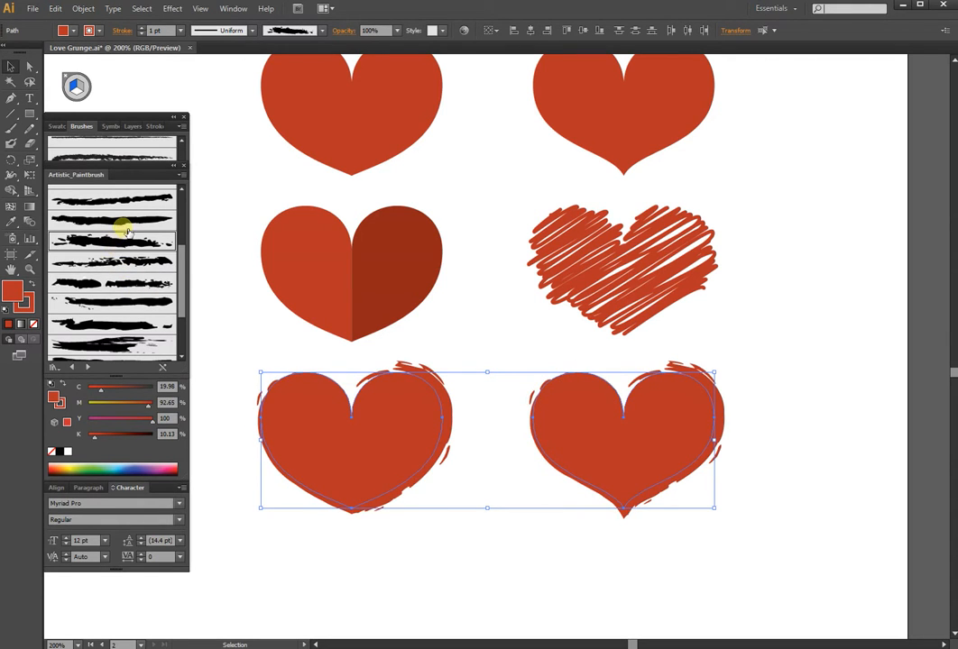
pyautogui.click(516, 459)
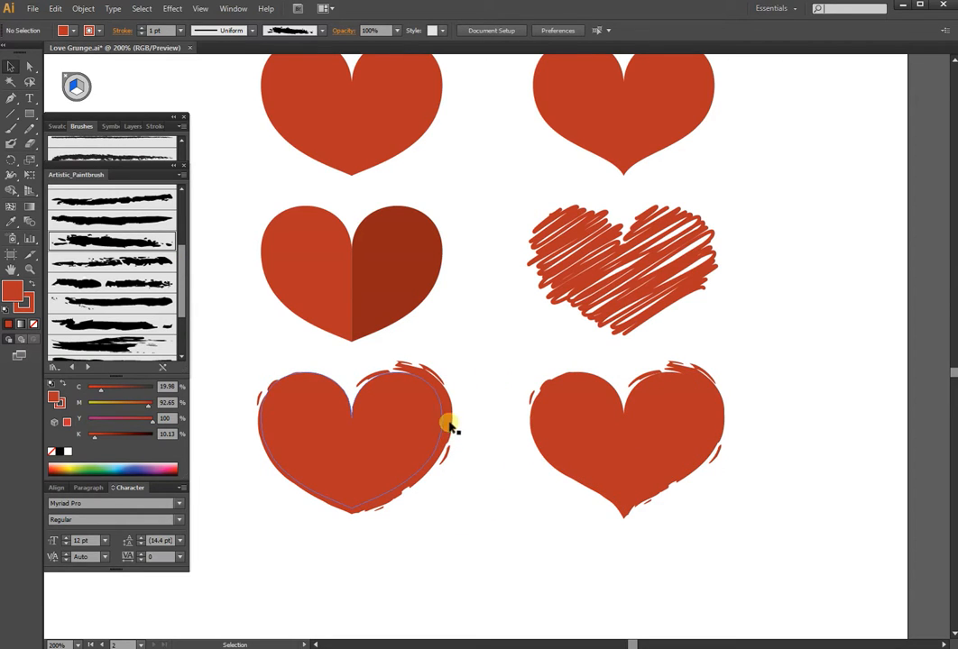
pyautogui.moveTo(282, 569); pyautogui.dragTo(443, 446)
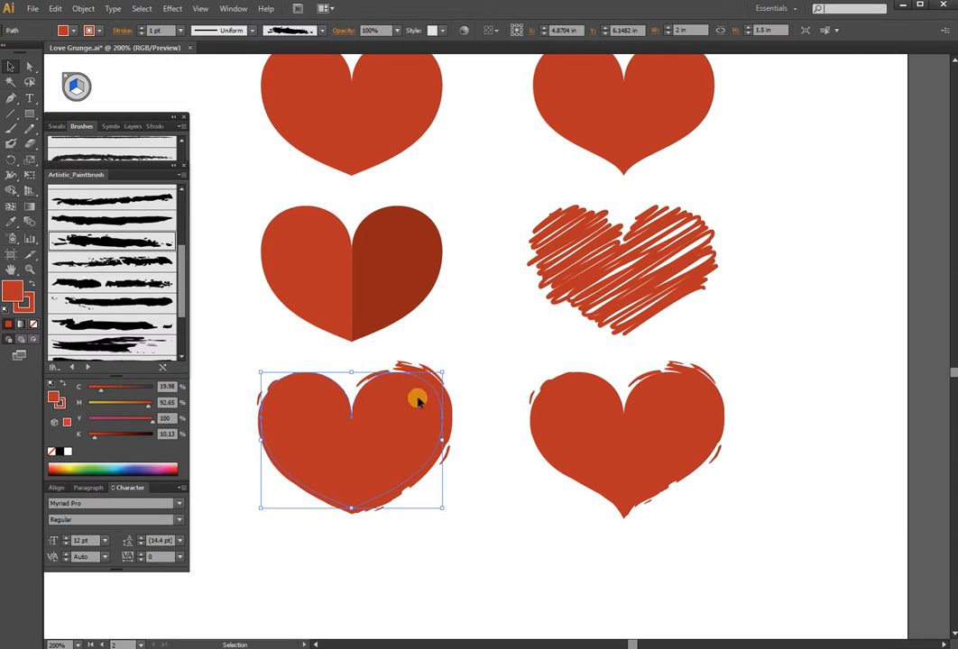
pyautogui.click(156, 217)
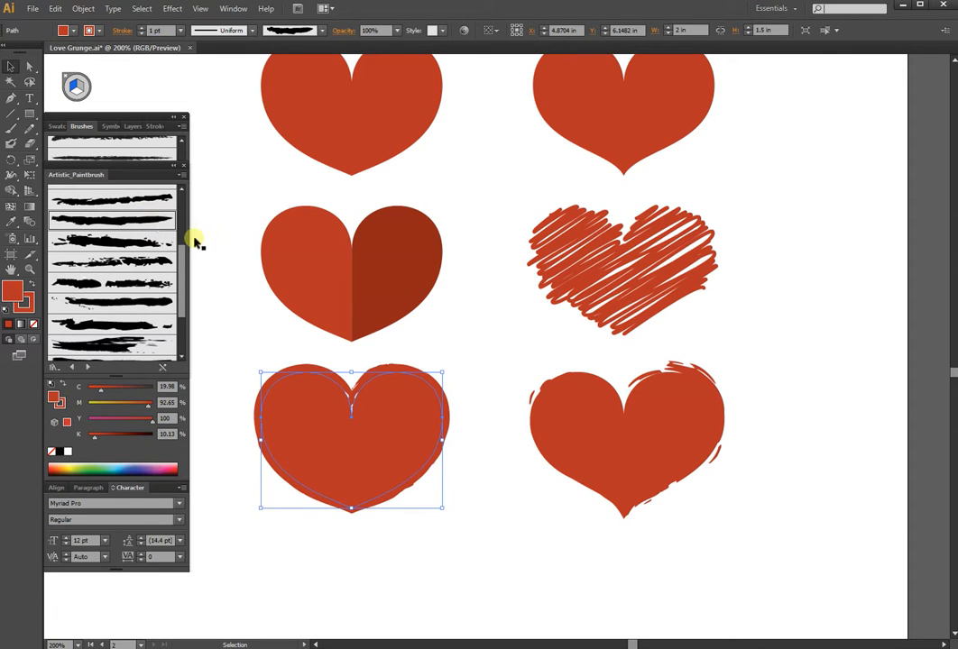
pyautogui.click(492, 386)
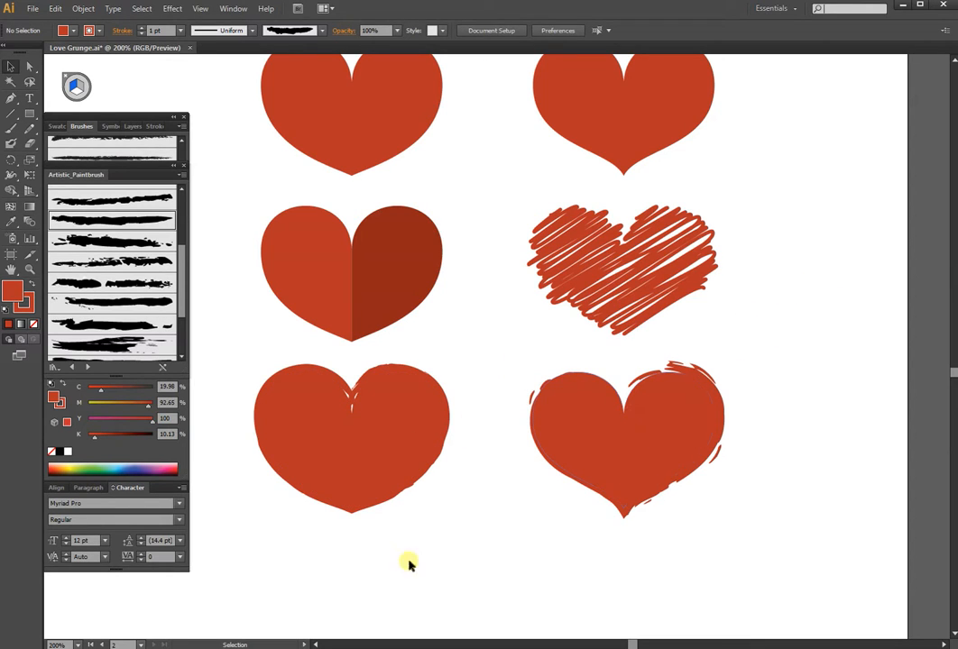
# Step: Expand the appearance of the smoother-edged bottom-row heart and unite its fill and brush outline into one shape
pyautogui.click(410, 484)
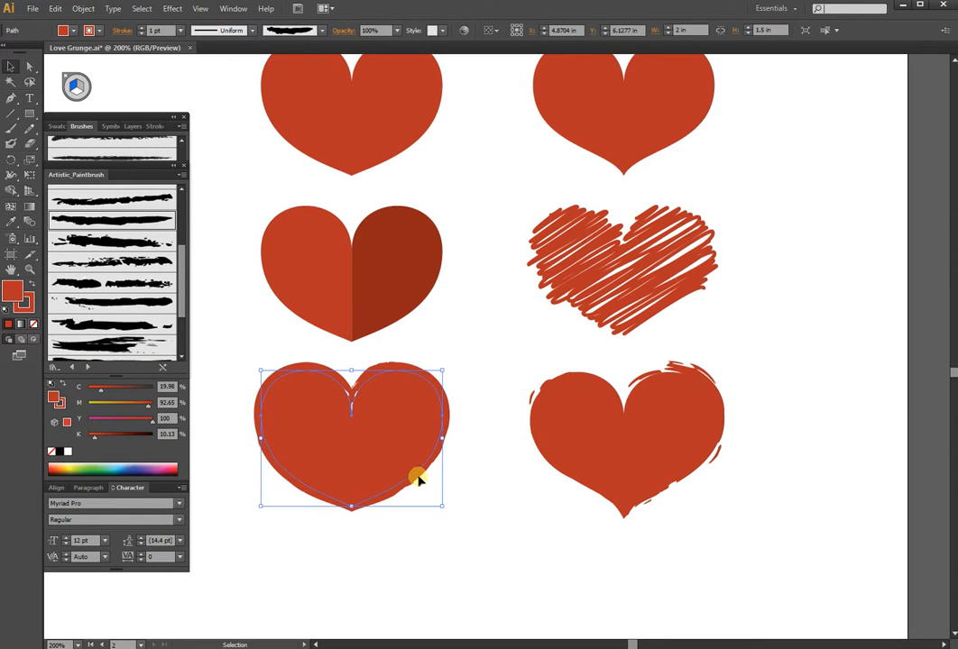
pyautogui.hotkey('ctrl', 'z')
pyautogui.click(86, 10)
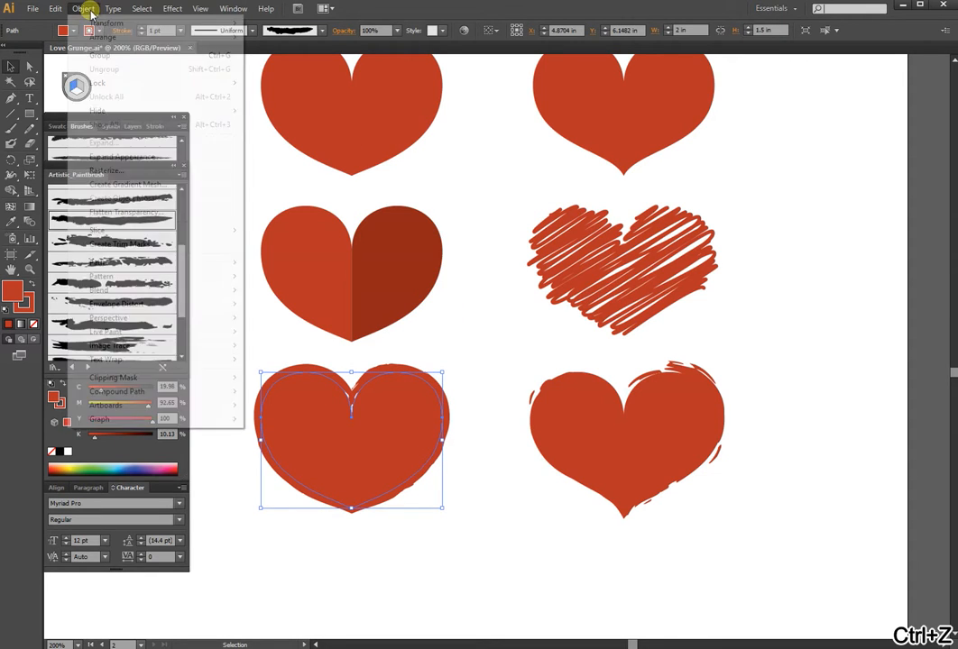
pyautogui.click(121, 158)
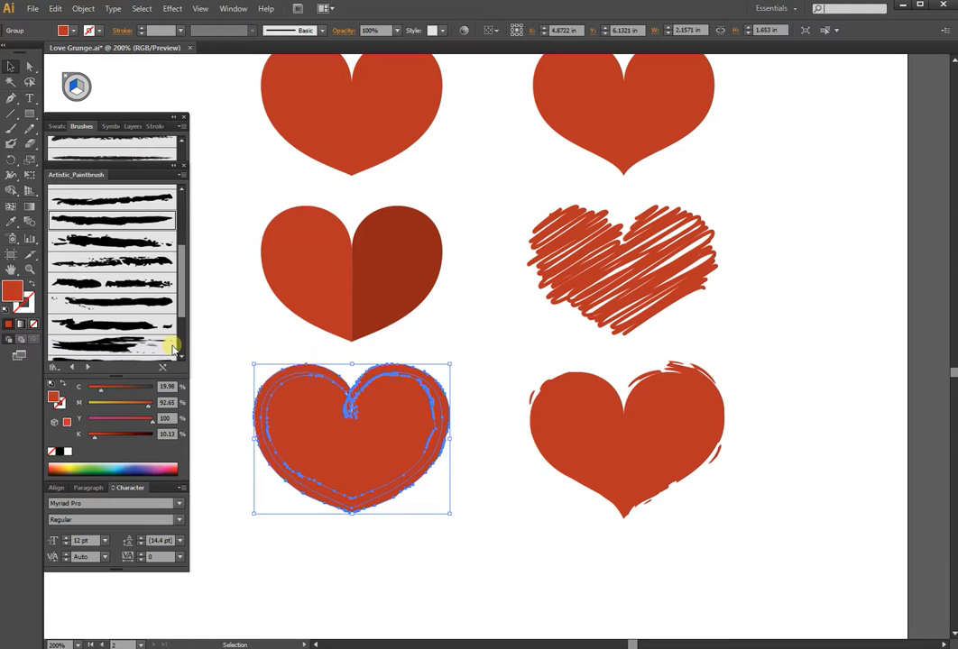
pyautogui.doubleClick(87, 178)
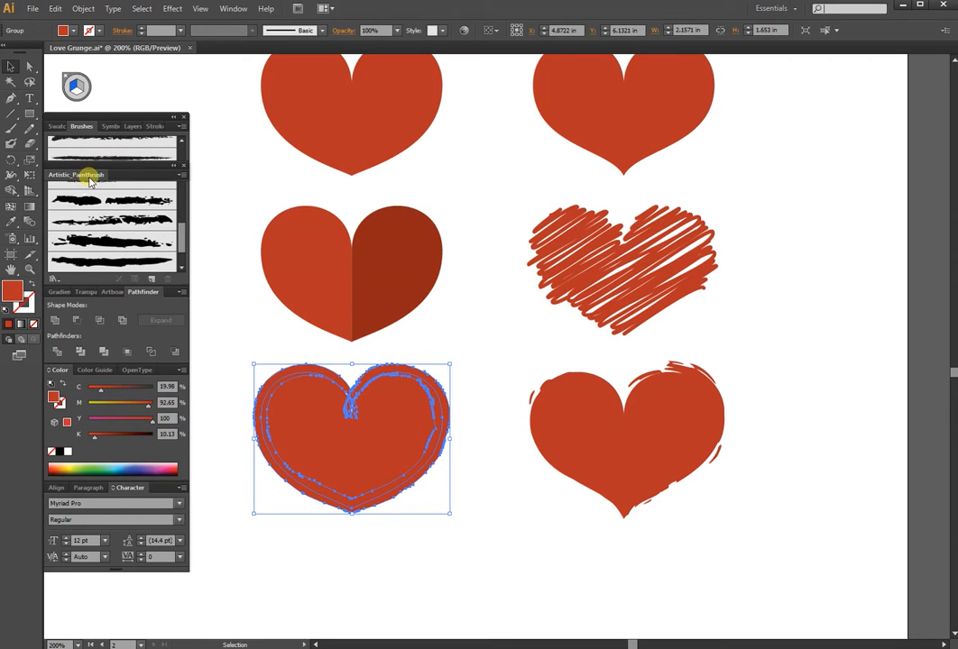
pyautogui.click(56, 322)
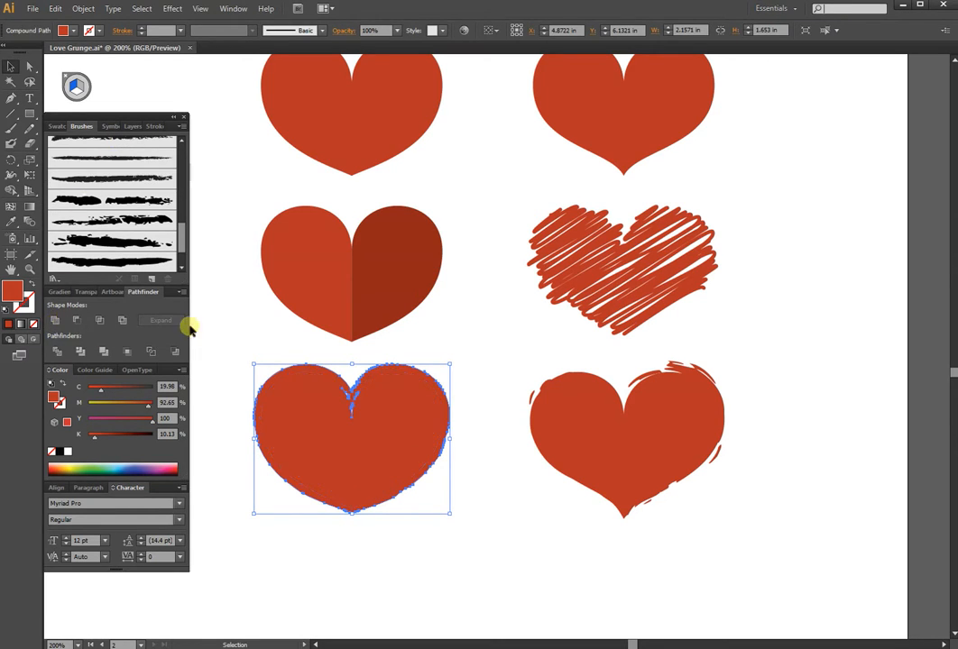
# Step: Move the united bottom-row heart slightly down, away from the two-tone heart above it
pyautogui.click(529, 363)
pyautogui.moveTo(433, 421); pyautogui.dragTo(439, 435)
pyautogui.click(505, 370)
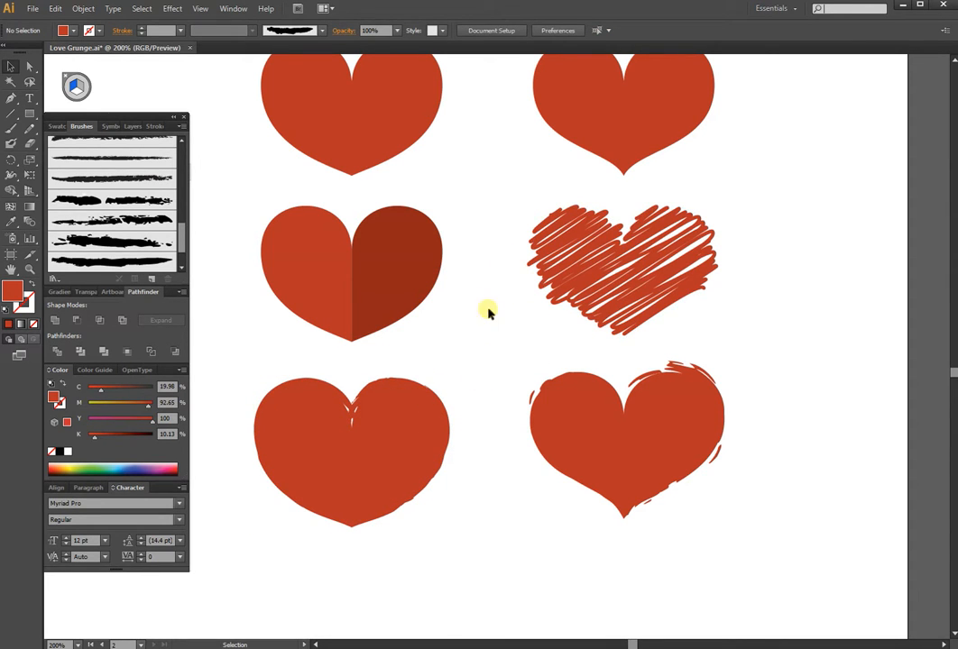
# Step: Draw a straight vertical line about 288 pt long in the empty area beside the two-tone heart
pyautogui.moveTo(487, 311); pyautogui.dragTo(619, 348)
pyautogui.moveTo(459, 335); pyautogui.dragTo(521, 304)
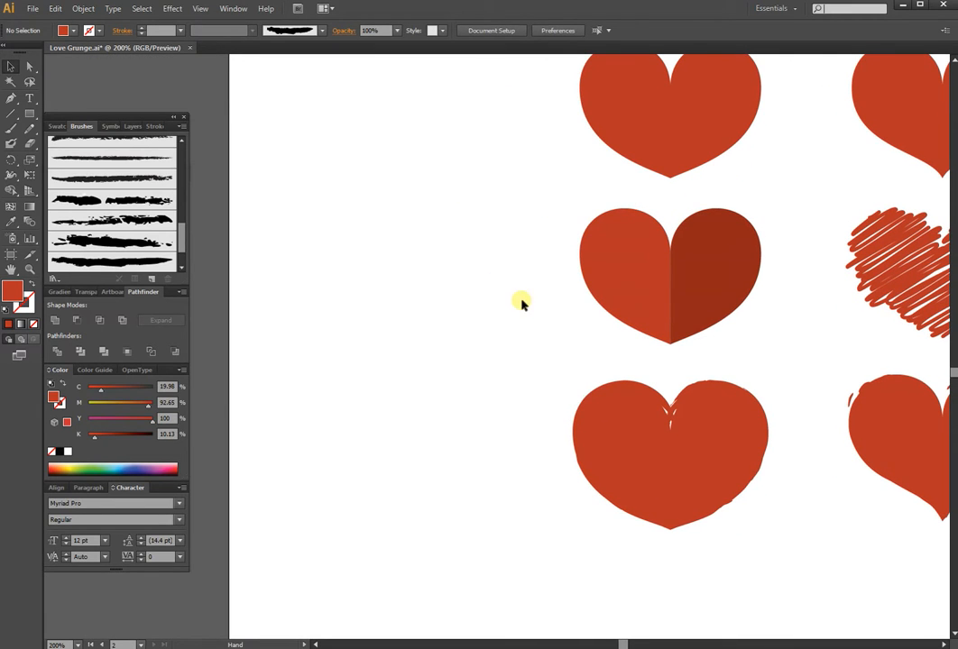
pyautogui.click(11, 113)
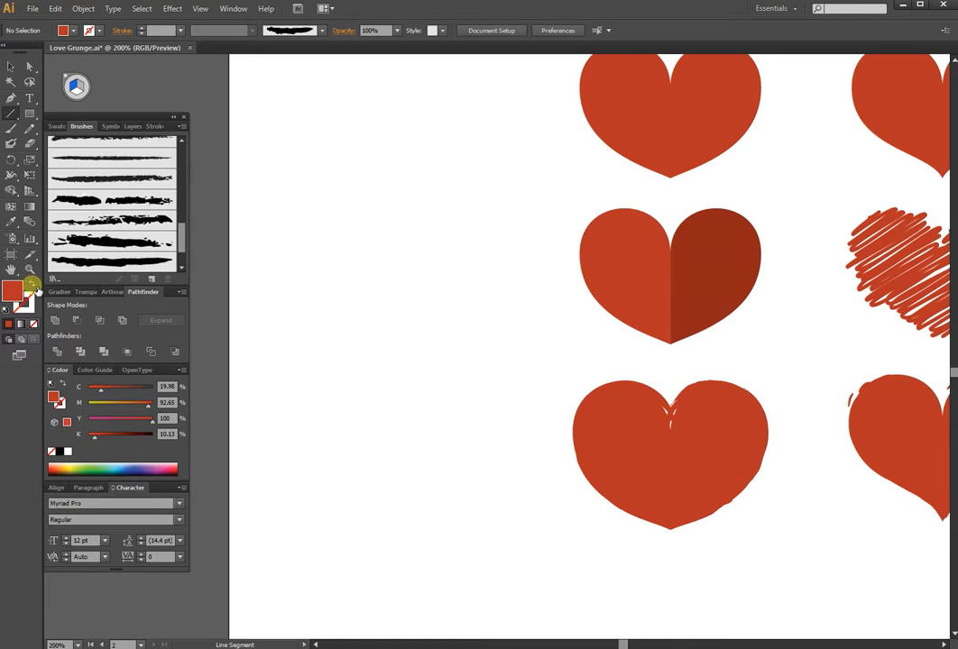
pyautogui.click(33, 287)
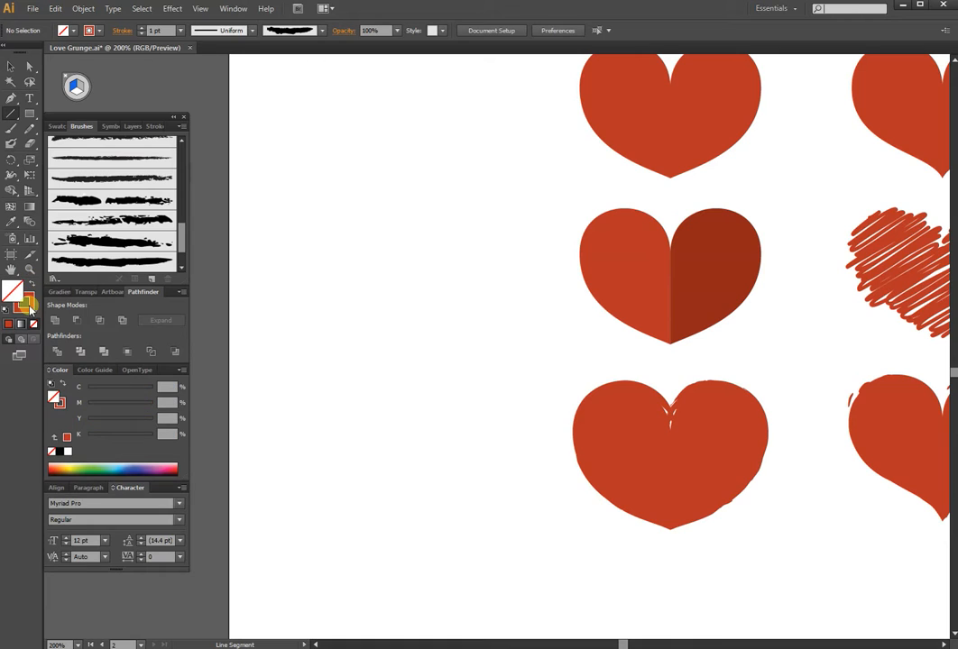
pyautogui.click(60, 451)
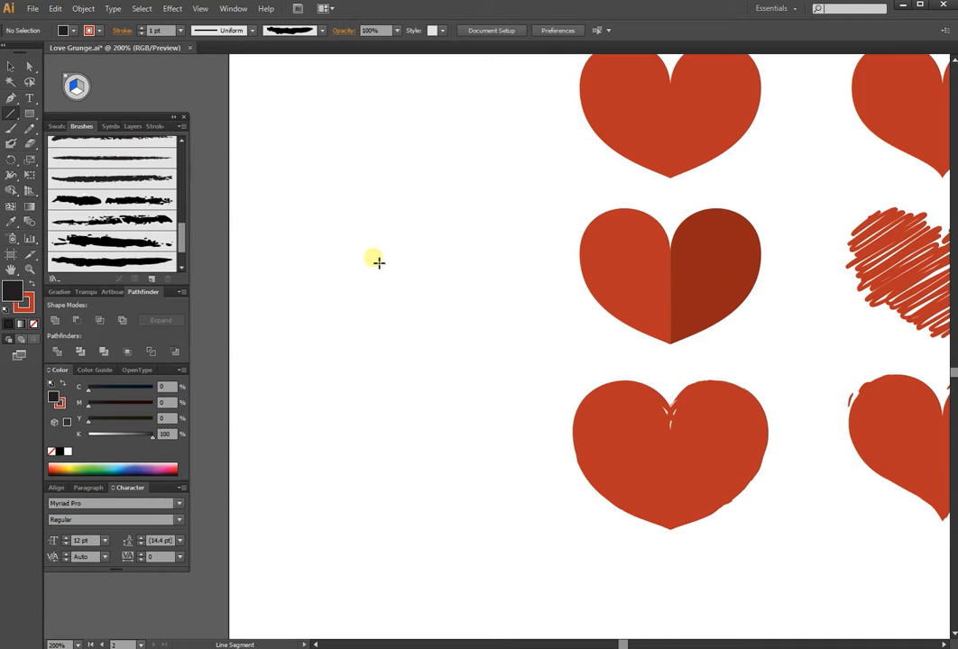
pyautogui.moveTo(387, 241); pyautogui.dragTo(397, 431)
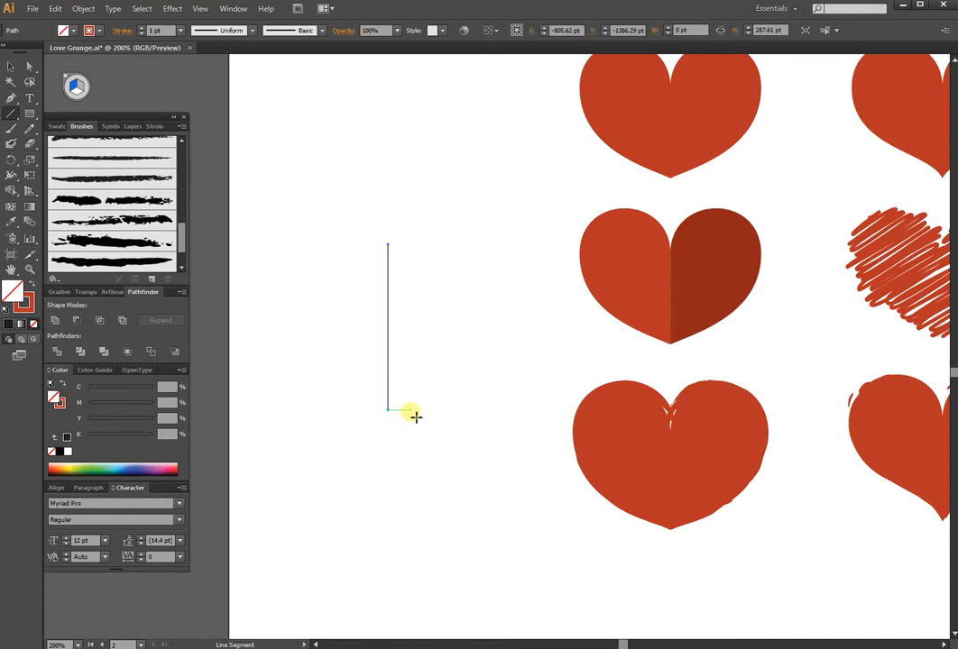
# Step: Give the vertical line a black stroke with a weight of 3 pt
pyautogui.click(25, 302)
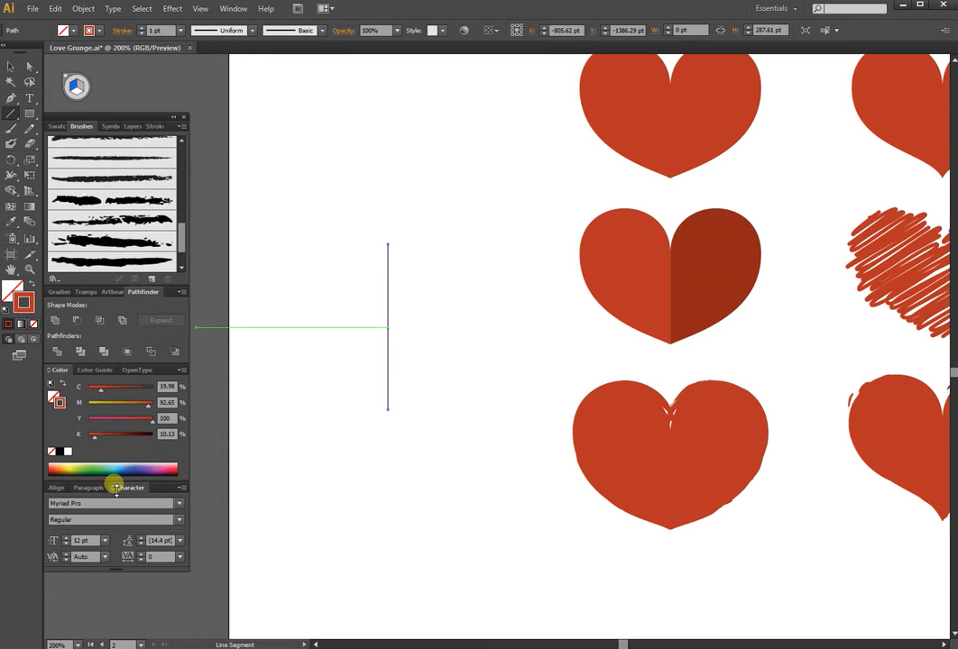
pyautogui.click(60, 451)
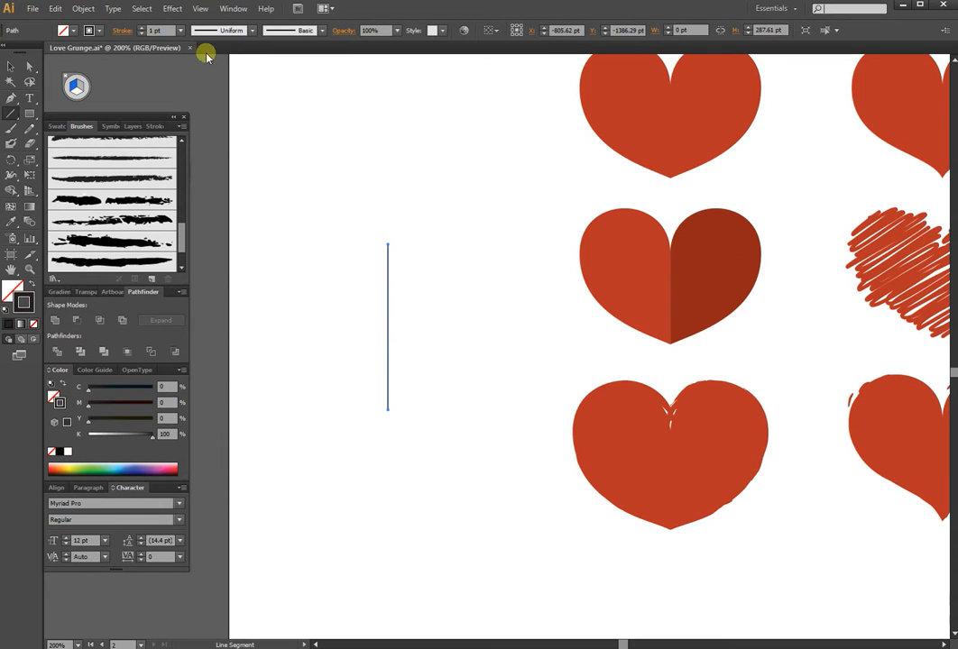
pyautogui.click(141, 30)
pyautogui.click(142, 31)
pyautogui.click(142, 31)
pyautogui.click(142, 31)
pyautogui.click(141, 35)
pyautogui.click(140, 36)
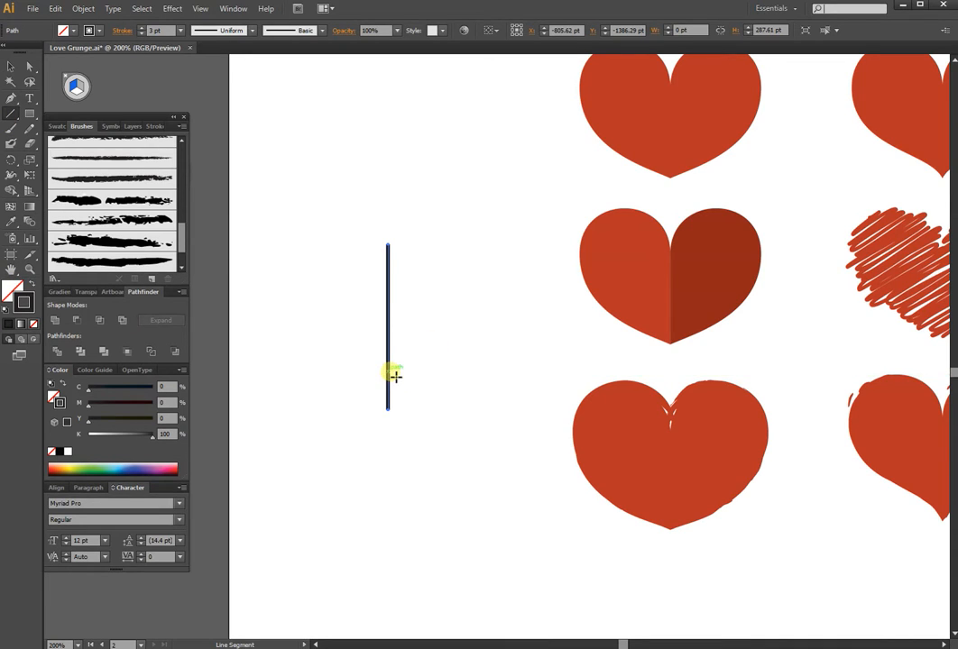
# Step: Draw a short diagonal barb about 115 pt long at 39° from the vertical line's lower part, with a 4 pt black stroke
pyautogui.moveTo(393, 380); pyautogui.dragTo(410, 398)
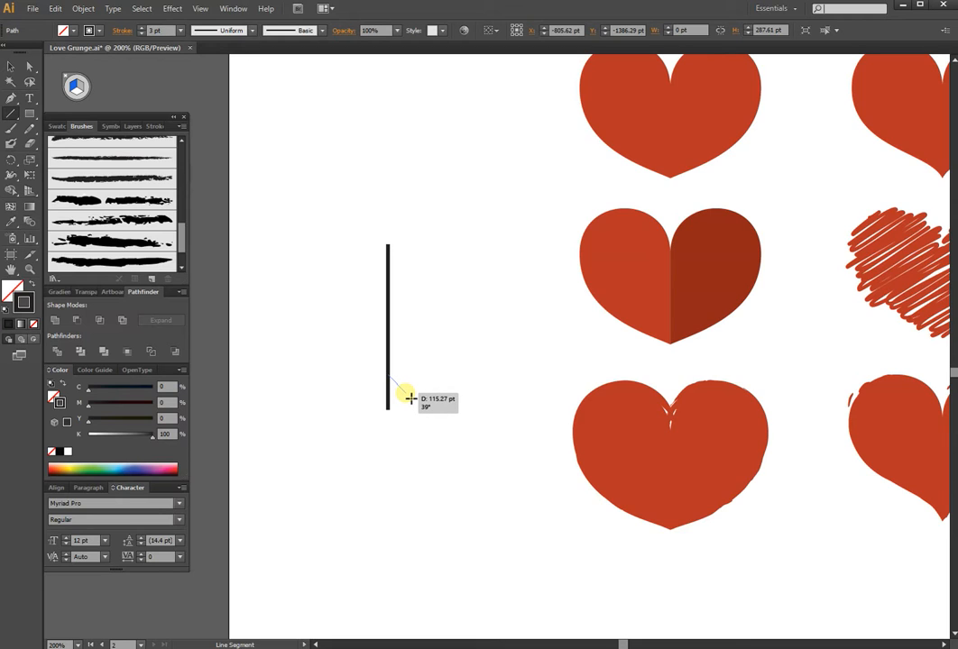
pyautogui.moveTo(411, 398); pyautogui.dragTo(411, 398)
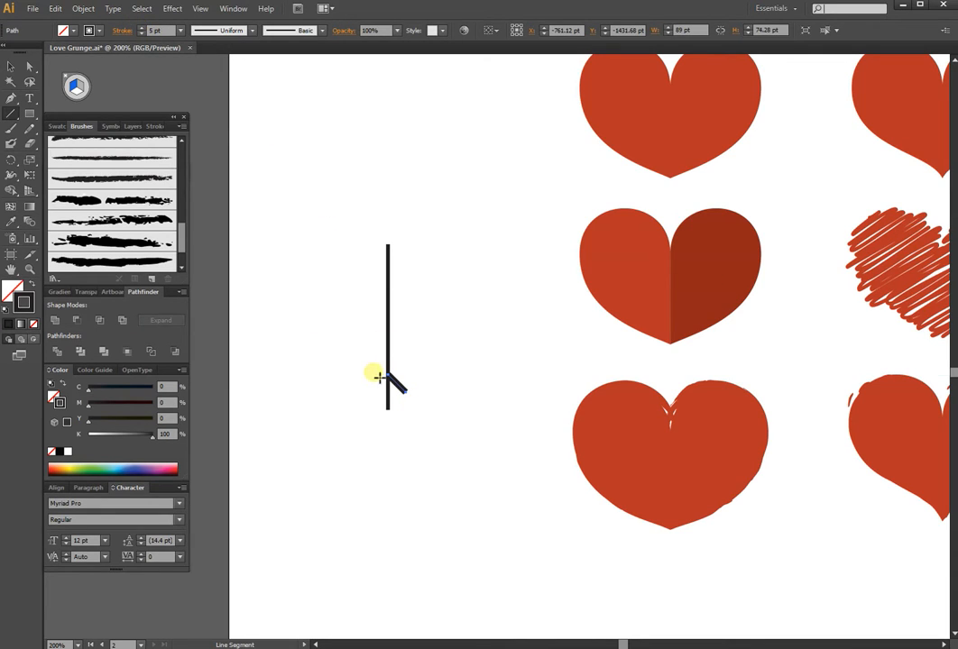
pyautogui.press('a')
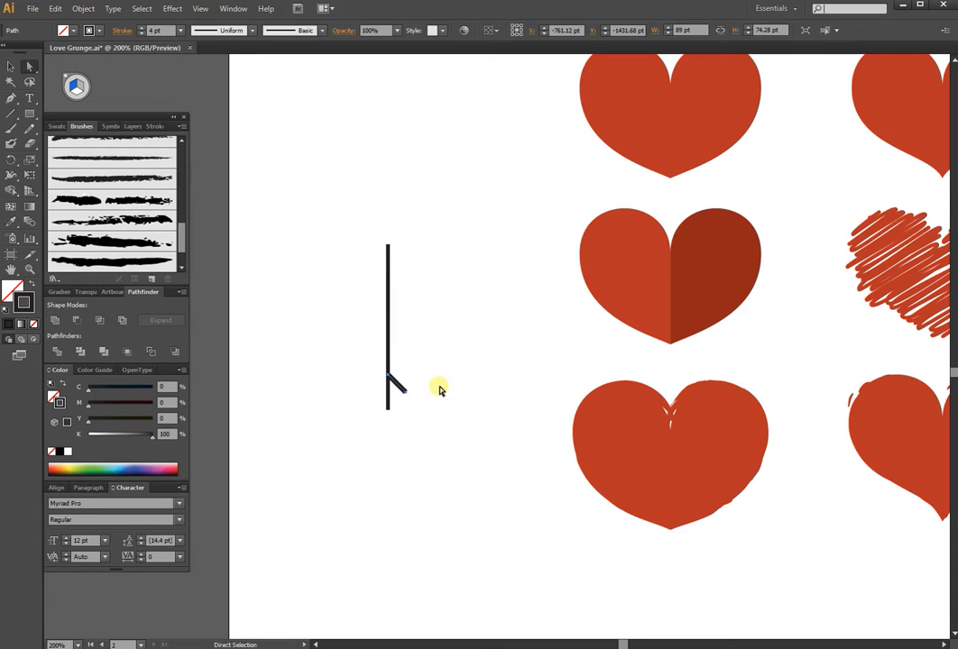
pyautogui.click(443, 385)
pyautogui.click(403, 387)
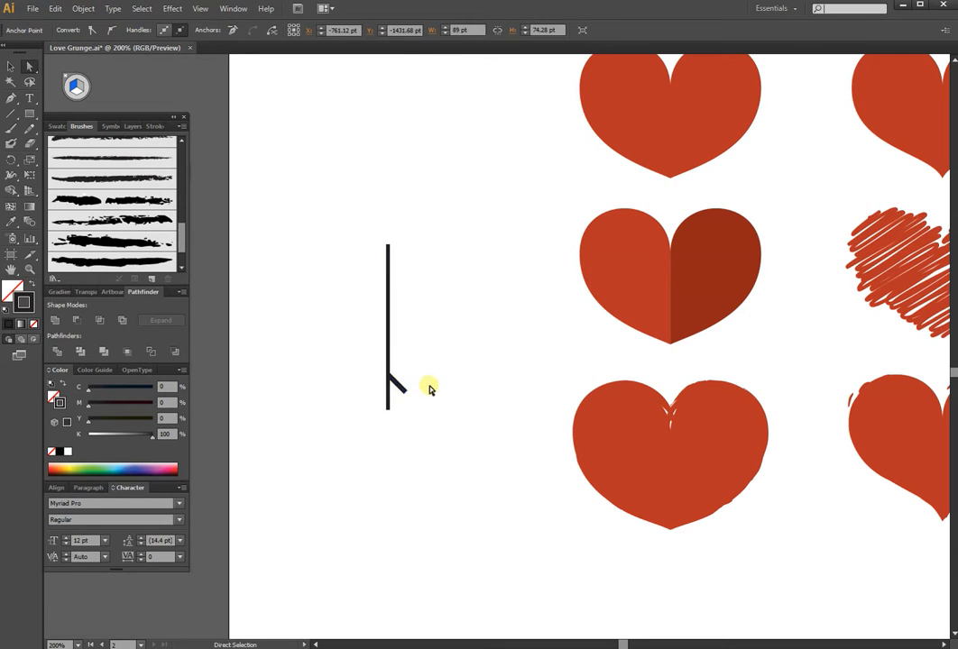
pyautogui.click(427, 388)
pyautogui.press('v')
pyautogui.click(397, 382)
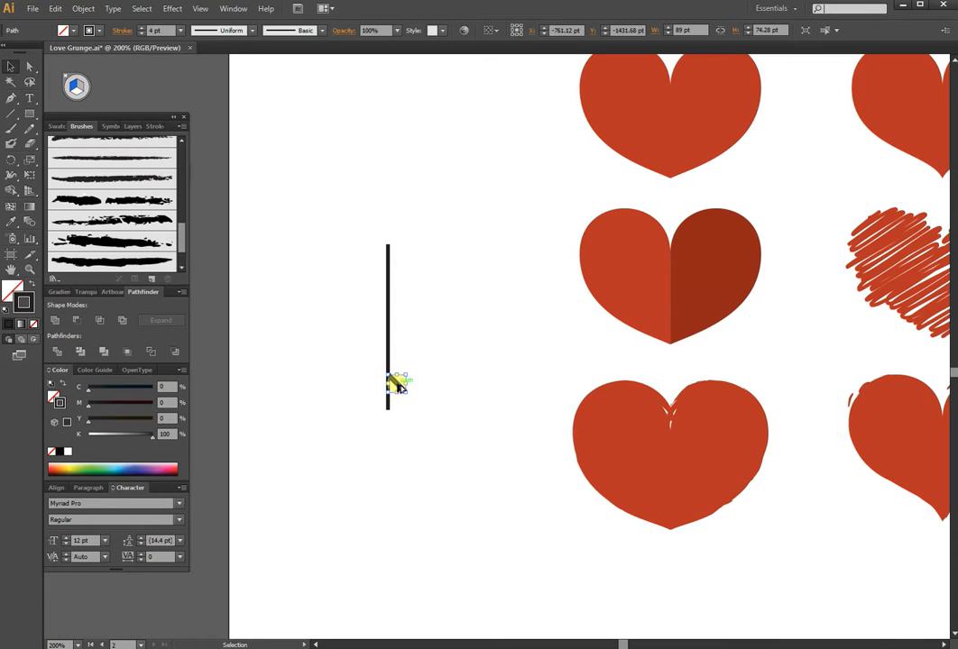
# Step: Copy the diagonal barb straight down along the shaft and repeat the duplication to make three evenly spaced barbs
pyautogui.moveTo(397, 385); pyautogui.dragTo(402, 400)
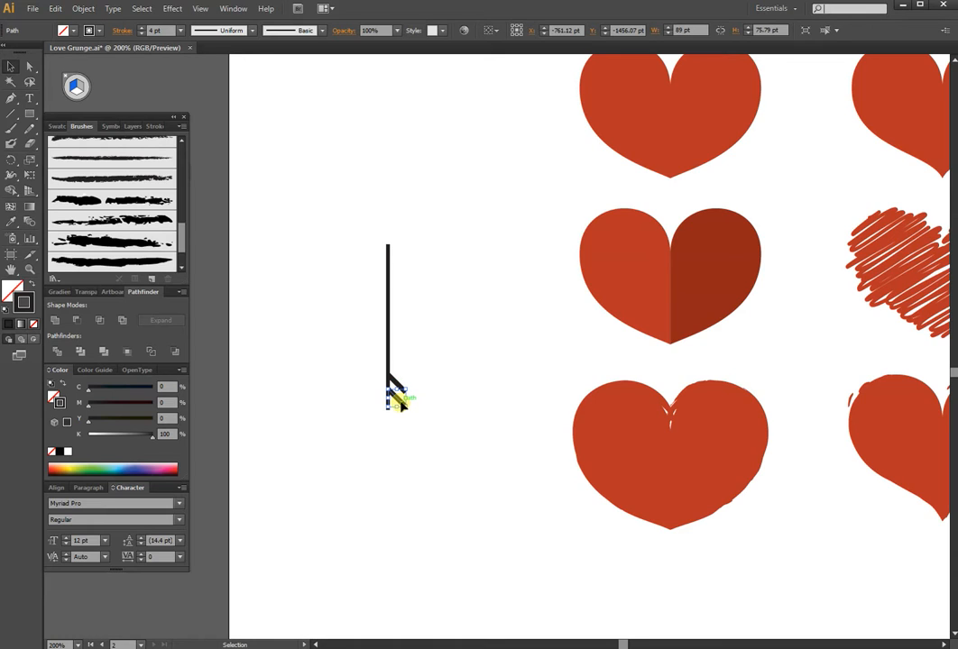
pyautogui.press('a')
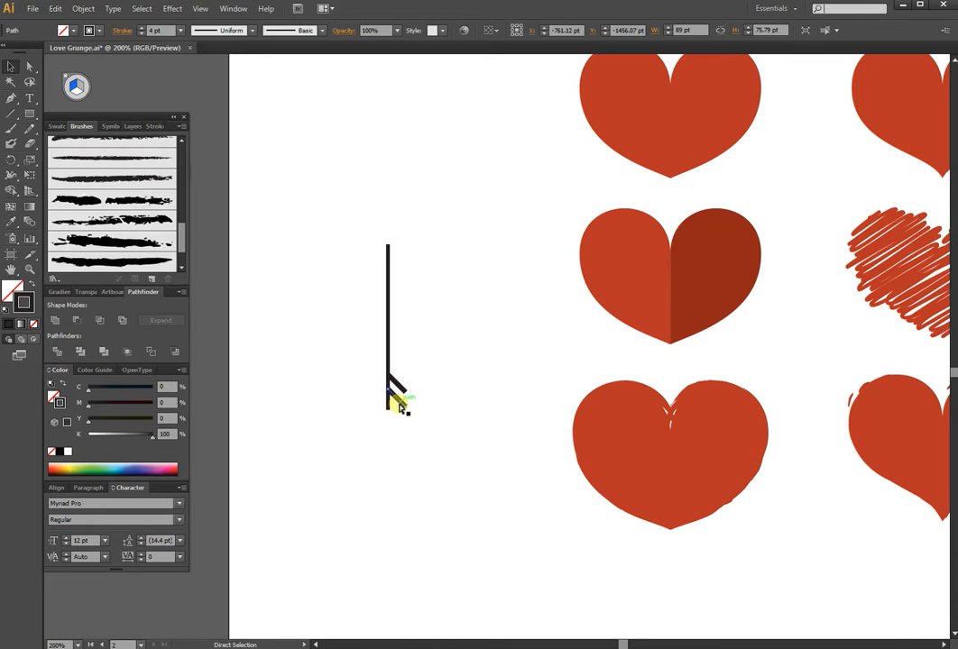
pyautogui.hotkey('ctrl', 'd')
pyautogui.hotkey('ctrl', 'd')
pyautogui.click(458, 379)
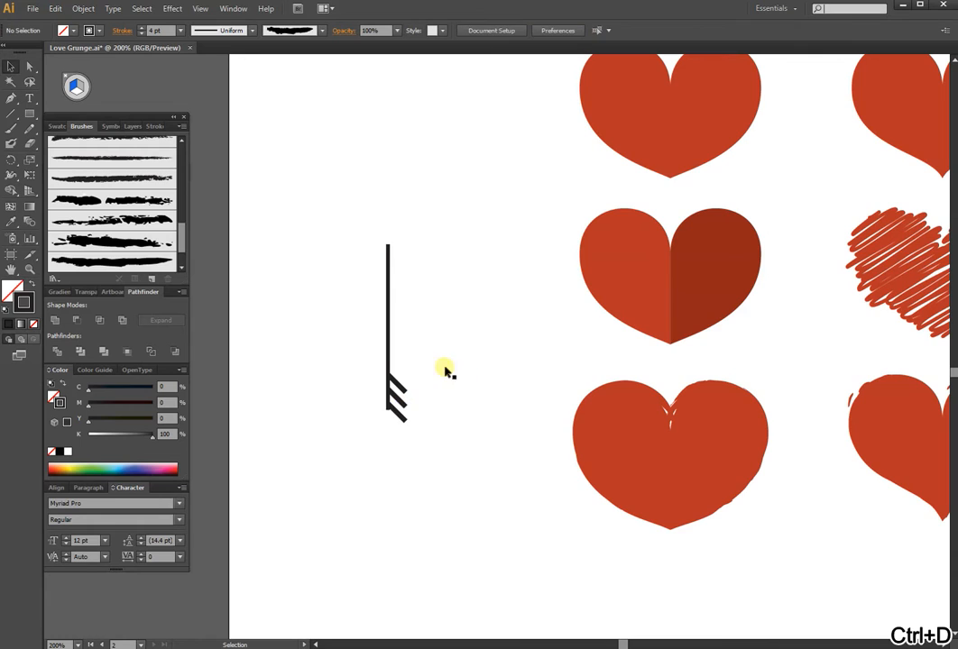
# Step: Nudge the vertical arrow shaft slightly down against its barbs
pyautogui.click(388, 324)
pyautogui.press('Down')
pyautogui.click(432, 411)
# Step: Copy the three barbs, paste them in front, and reflect the copy across the vertical axis
pyautogui.moveTo(448, 360); pyautogui.dragTo(400, 454)
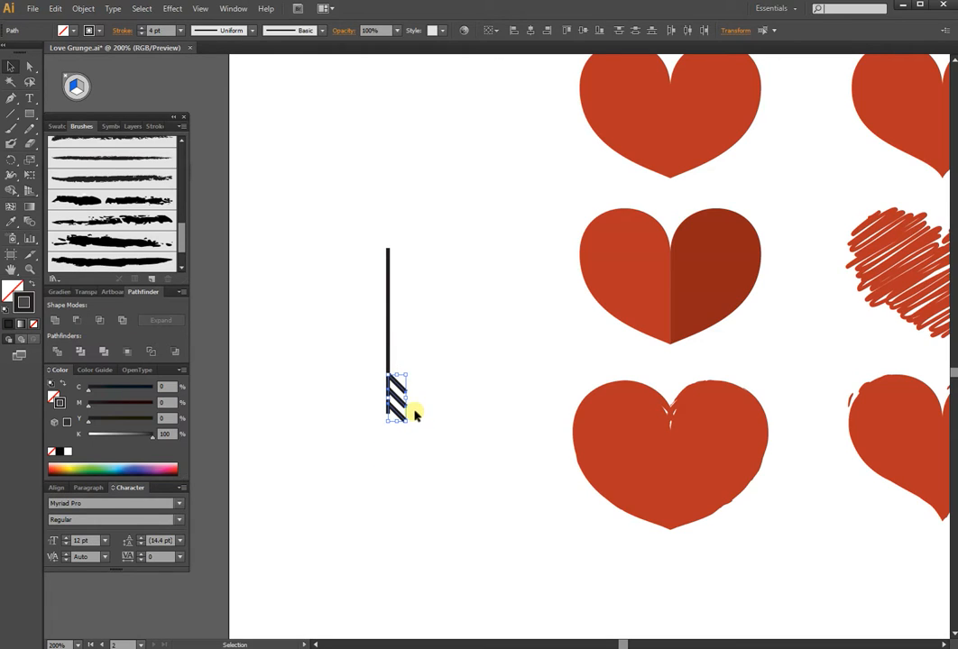
pyautogui.hotkey('ctrl', 'c')
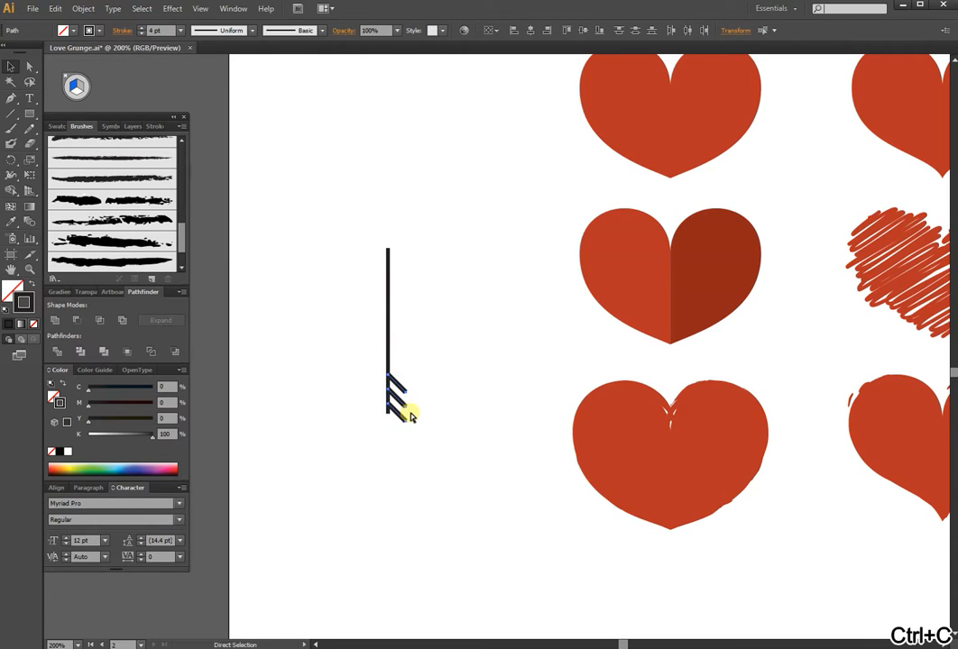
pyautogui.hotkey('ctrl', 'f')
pyautogui.rightClick(403, 416)
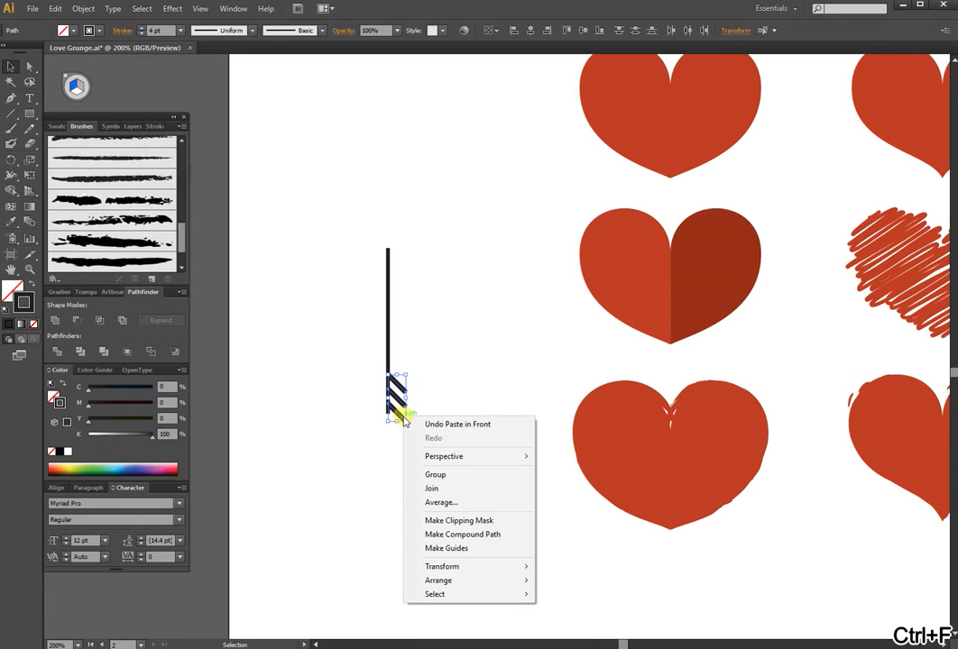
pyautogui.moveTo(458, 568)
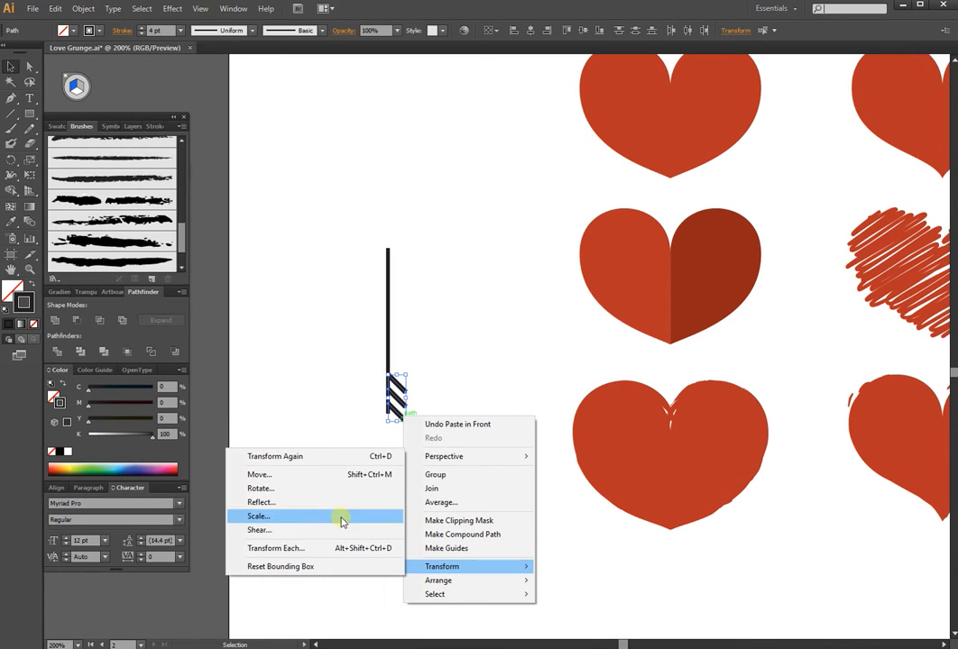
pyautogui.click(298, 502)
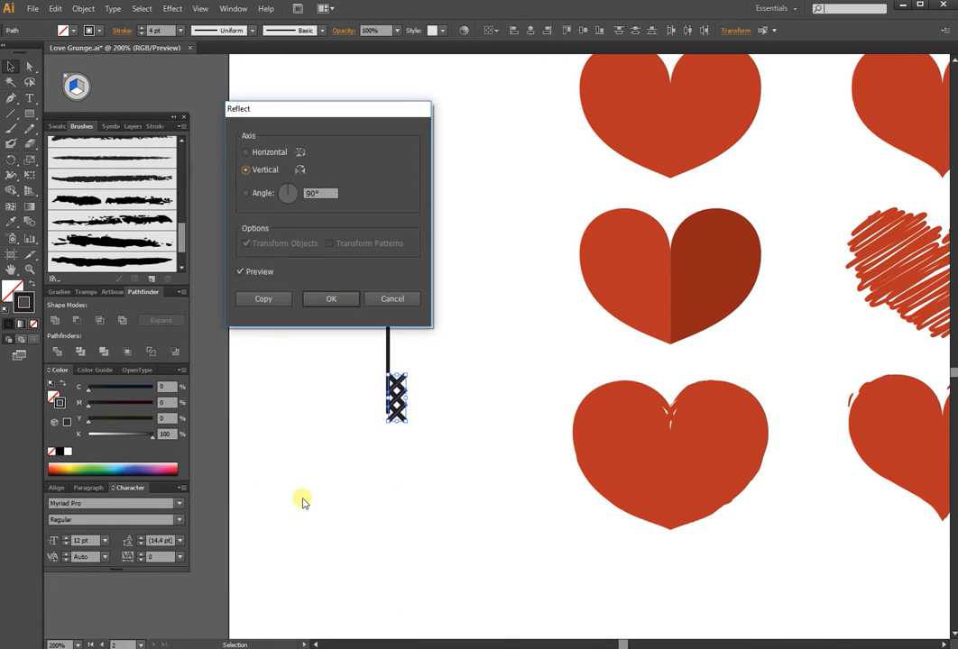
pyautogui.press('Return')
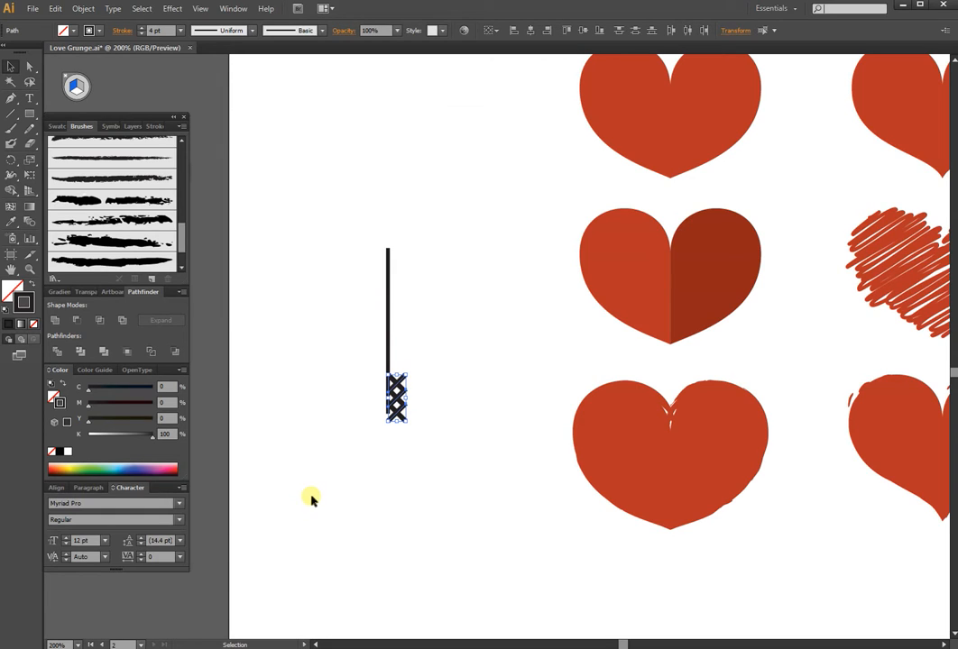
# Step: Shift the reflected barbs to the opposite side of the shaft so they meet the originals as symmetrical arrow fletching
pyautogui.press('Left')
pyautogui.press('Left')
pyautogui.press('Left')
pyautogui.press('Left')
pyautogui.press('Left')
pyautogui.press('Left')
pyautogui.press('Left')
pyautogui.press('Left')
pyautogui.press('Left')
pyautogui.press('Left')
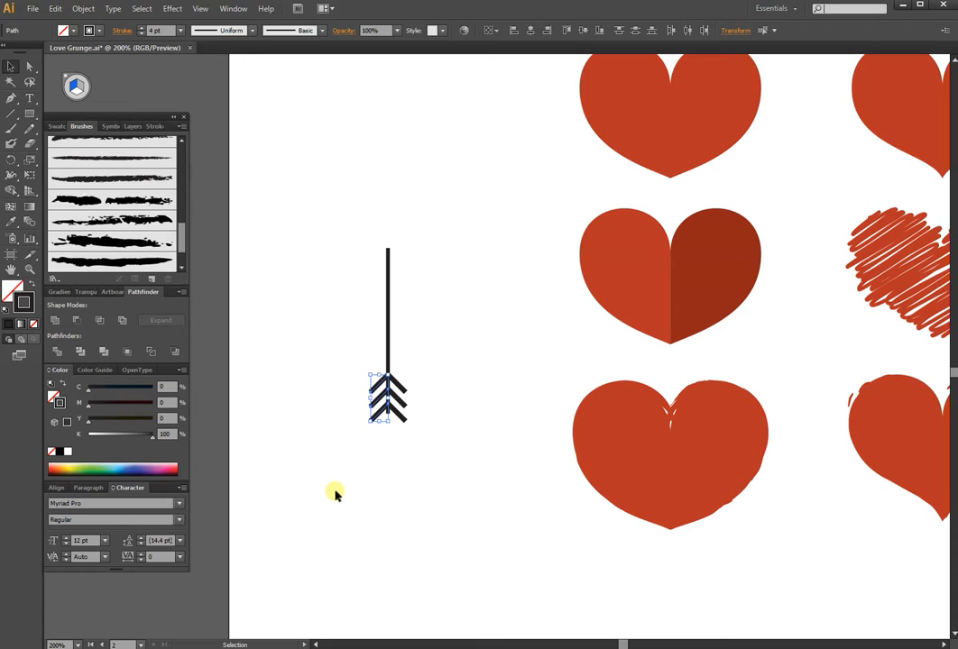
pyautogui.press('Left')
pyautogui.click(502, 372)
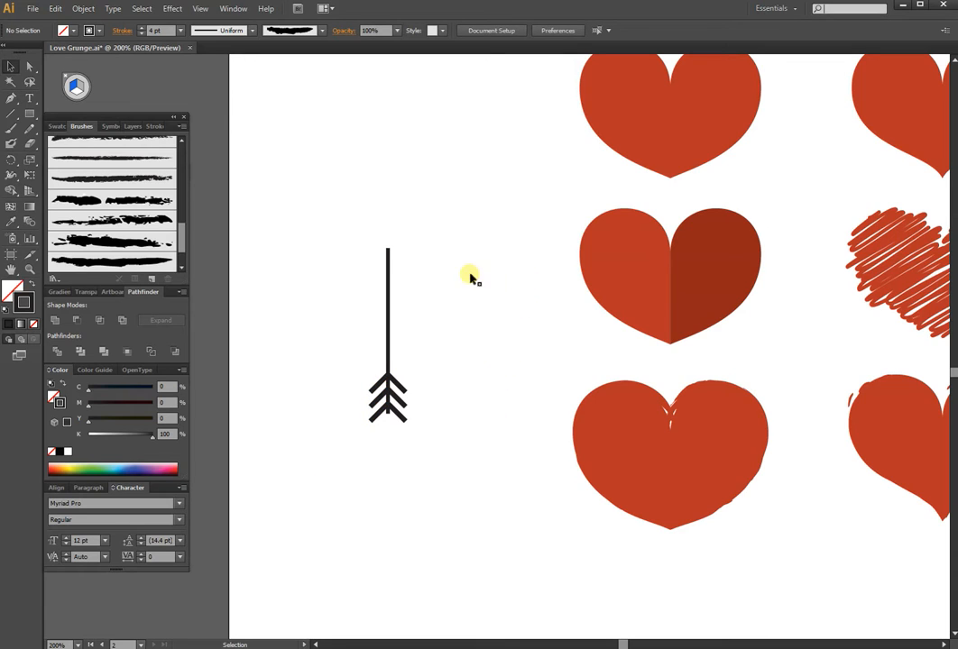
pyautogui.click(30, 115)
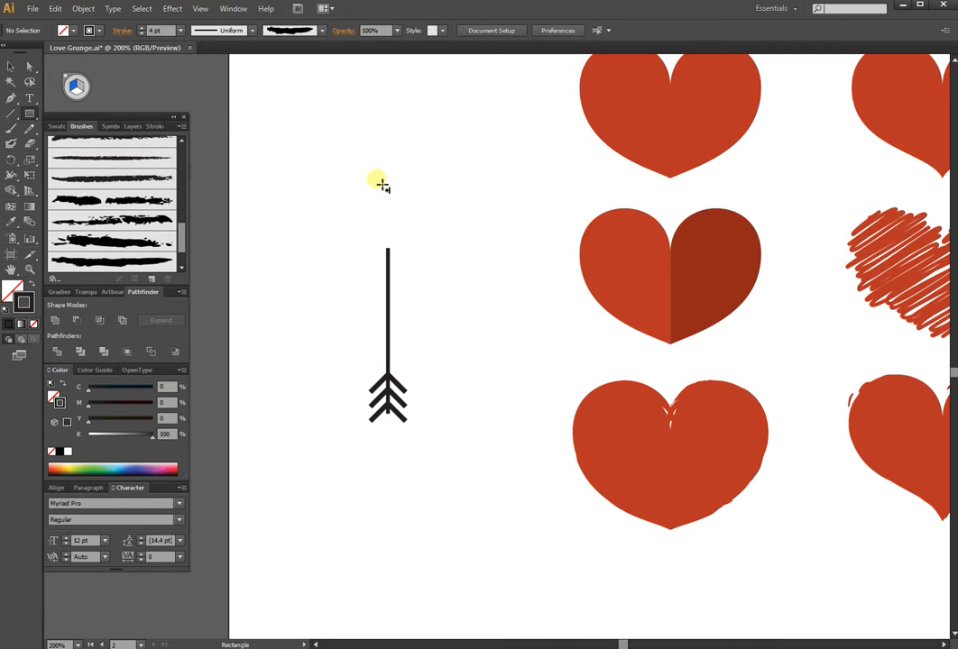
pyautogui.moveTo(379, 179); pyautogui.dragTo(424, 226)
pyautogui.hotkey('ctrl', 'z')
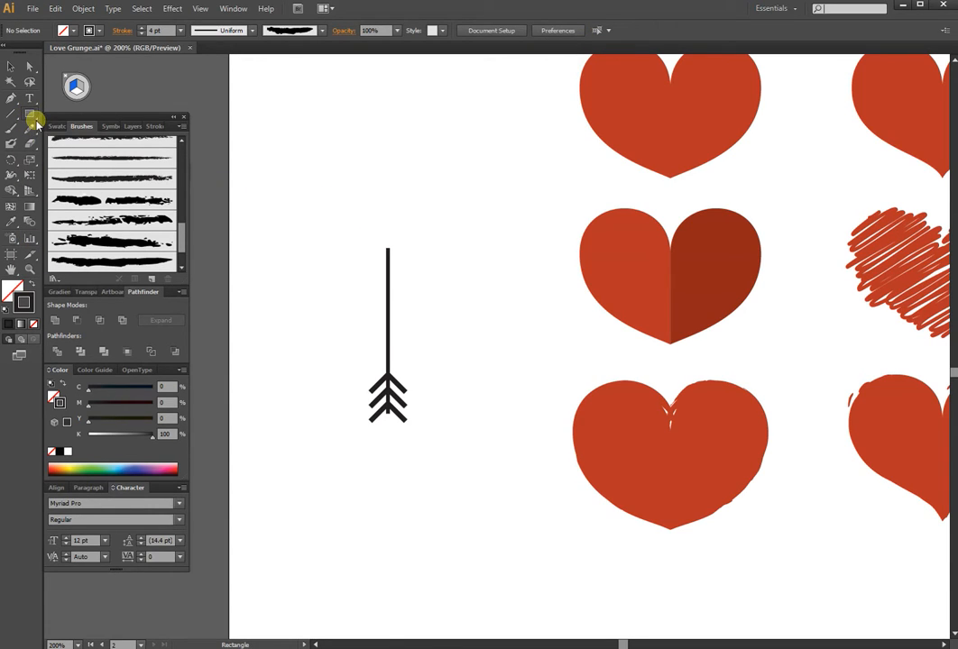
pyautogui.click(66, 76)
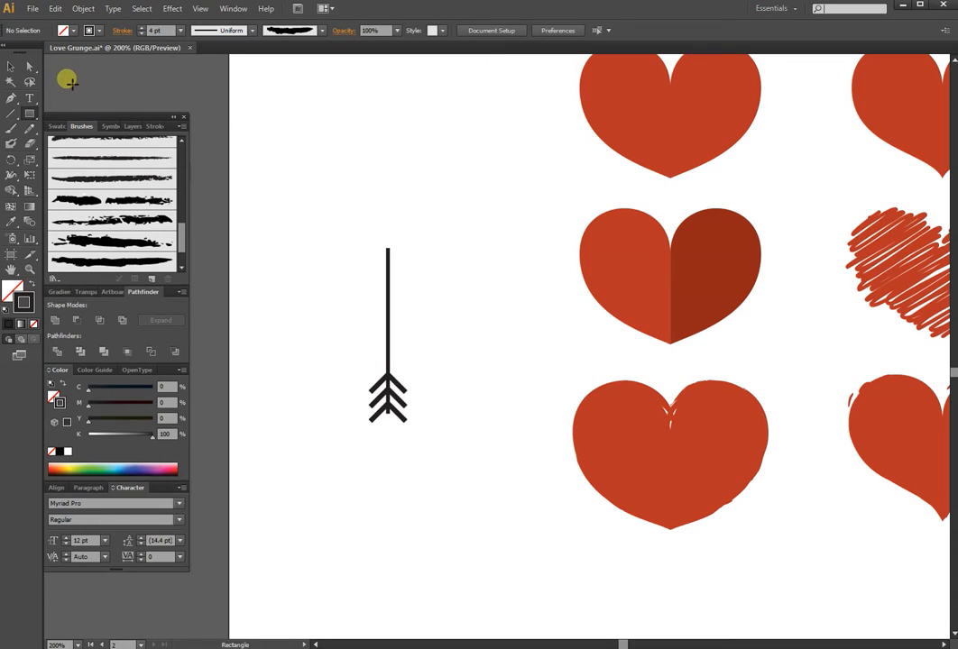
# Step: Draw a black, unstroked square about 0.29 in wide above the arrow shaft and rotate it 45 degrees into a diamond
pyautogui.click(30, 114)
pyautogui.moveTo(378, 219); pyautogui.dragTo(407, 247)
pyautogui.press('v')
pyautogui.click(31, 283)
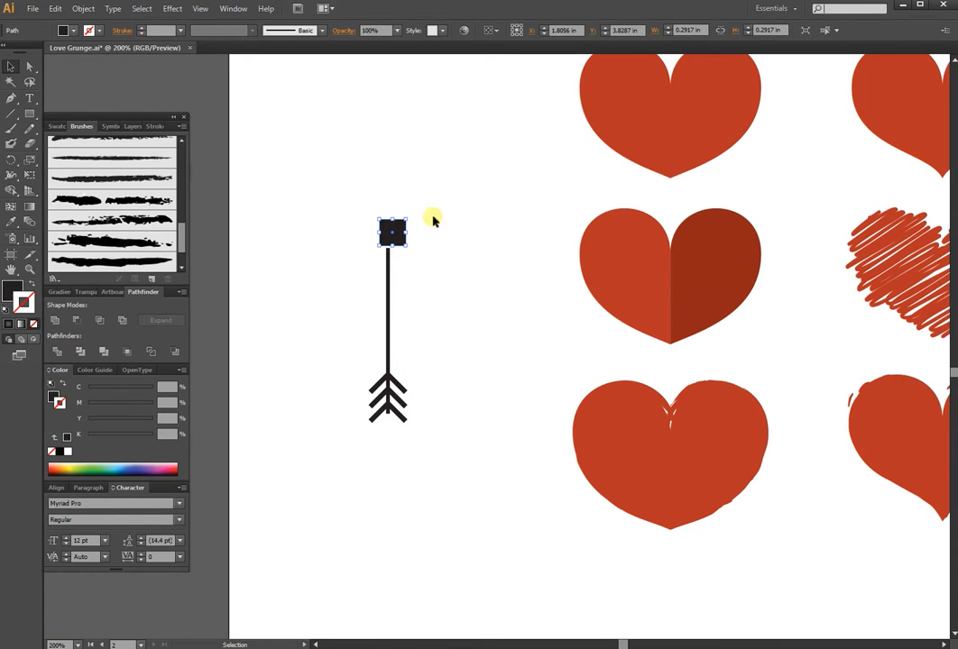
pyautogui.moveTo(412, 218); pyautogui.dragTo(390, 205)
pyautogui.click(424, 244)
# Step: Delete the diamond's lower anchor point and raise its upper point to form a taller triangular arrowhead
pyautogui.click(28, 67)
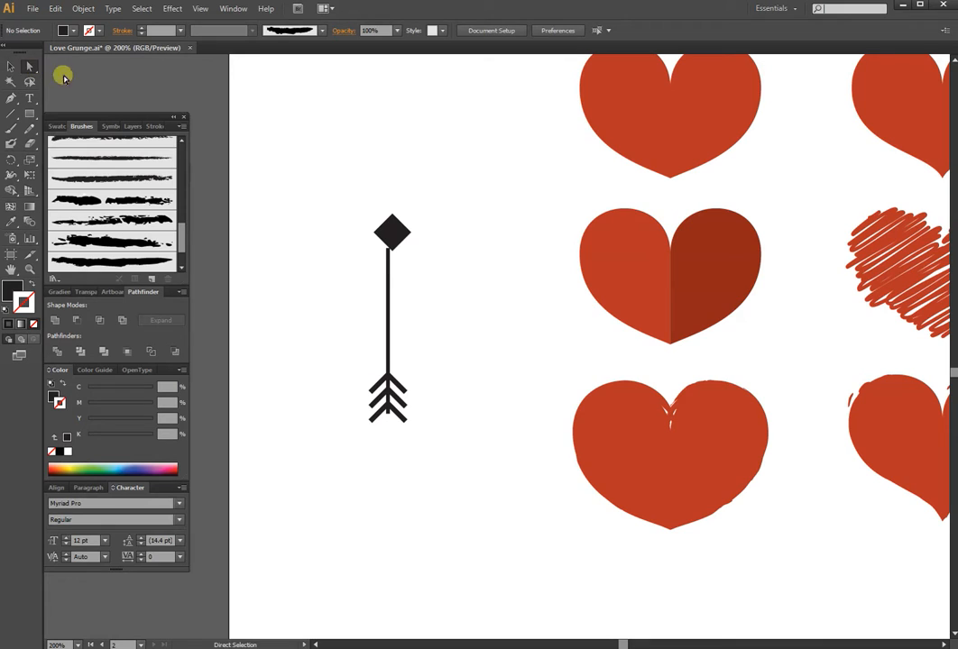
pyautogui.click(394, 254)
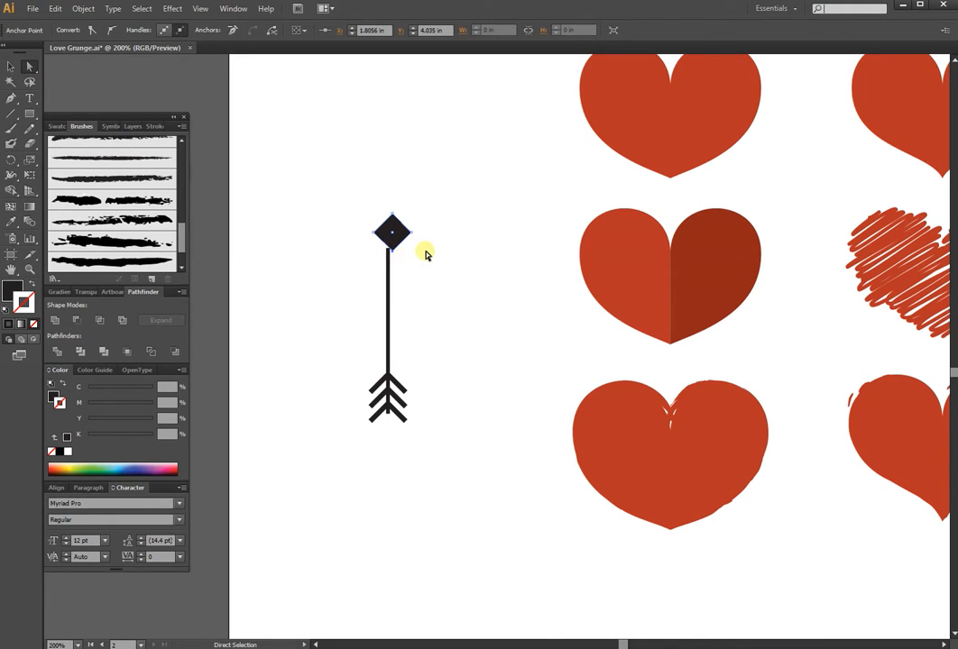
pyautogui.press('Delete')
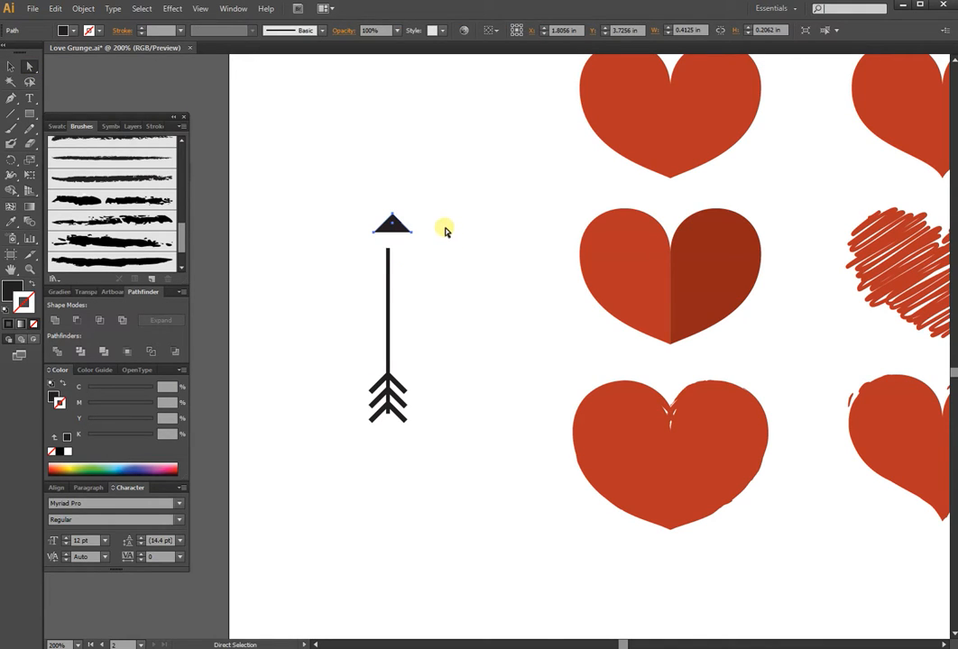
pyautogui.click(397, 218)
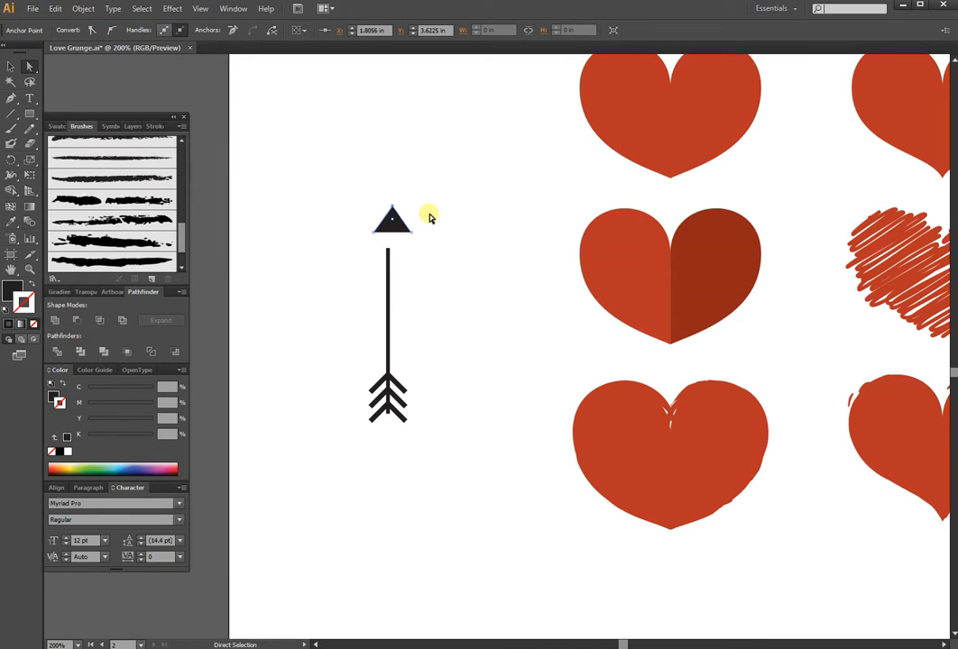
# Step: Move the triangular arrowhead onto the upper end of the shaft, centred on it
pyautogui.press('v')
pyautogui.click(442, 213)
pyautogui.moveTo(395, 223); pyautogui.dragTo(387, 239)
pyautogui.click(449, 239)
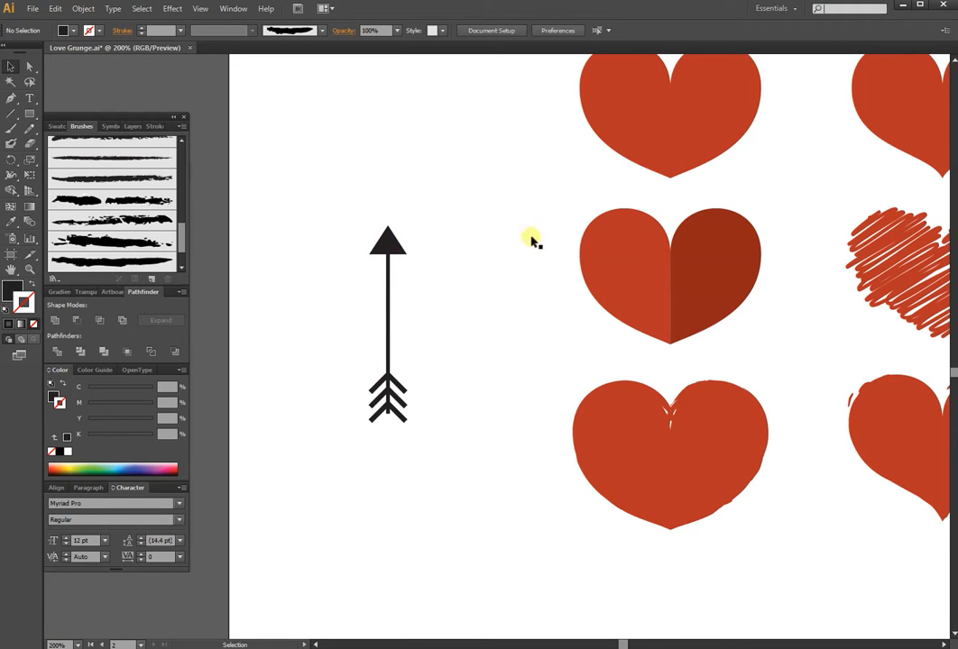
# Step: Expand the fill and stroke of all the arrow's parts and unite them into a single shape
pyautogui.moveTo(322, 232); pyautogui.dragTo(434, 443)
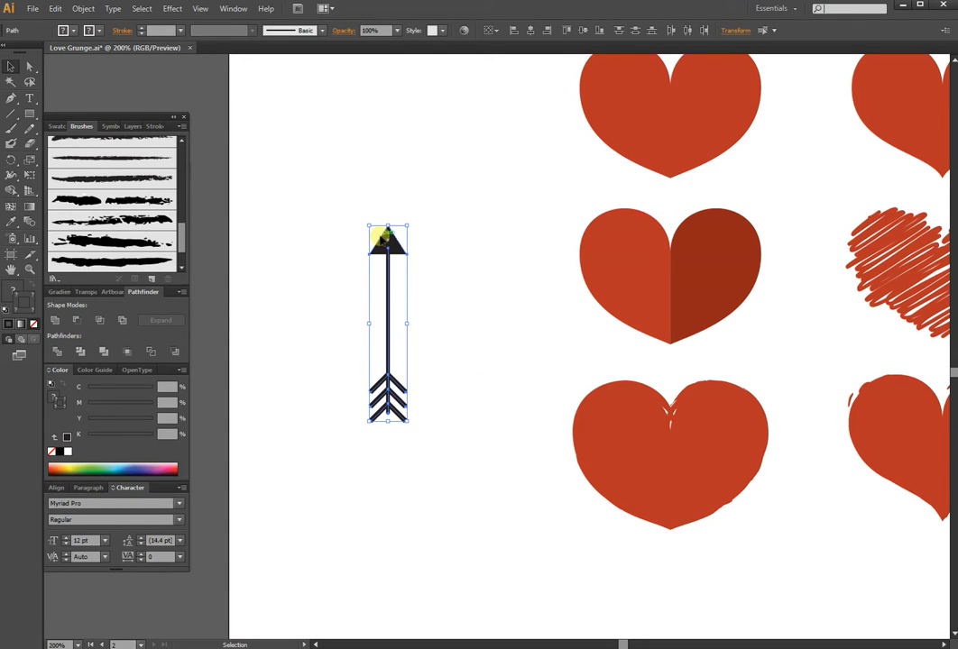
pyautogui.click(81, 9)
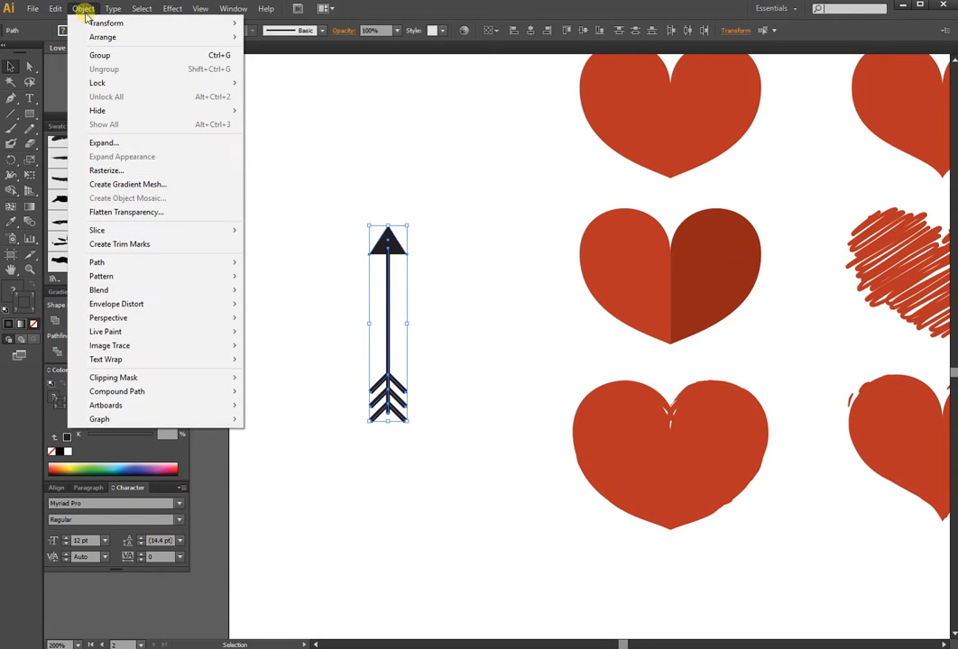
pyautogui.click(117, 144)
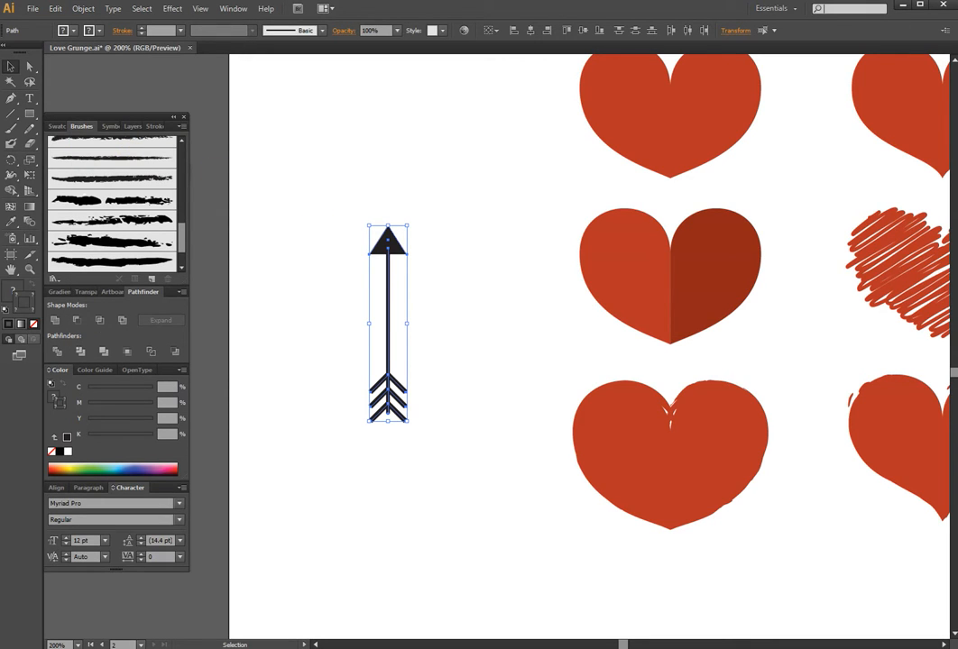
pyautogui.moveTo(111, 179); pyautogui.dragTo(186, 133)
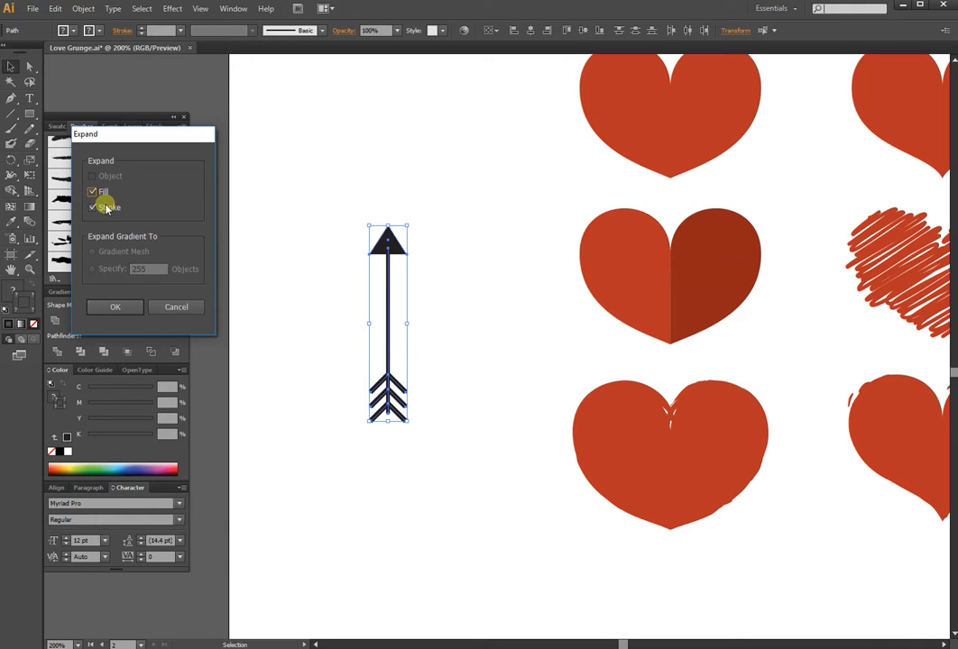
pyautogui.click(122, 311)
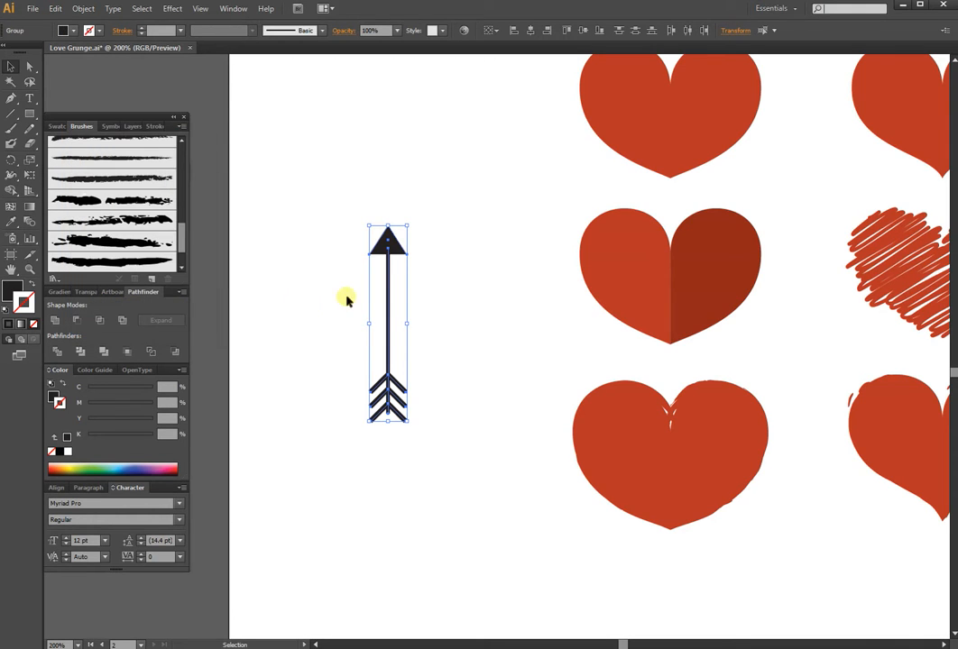
pyautogui.click(54, 322)
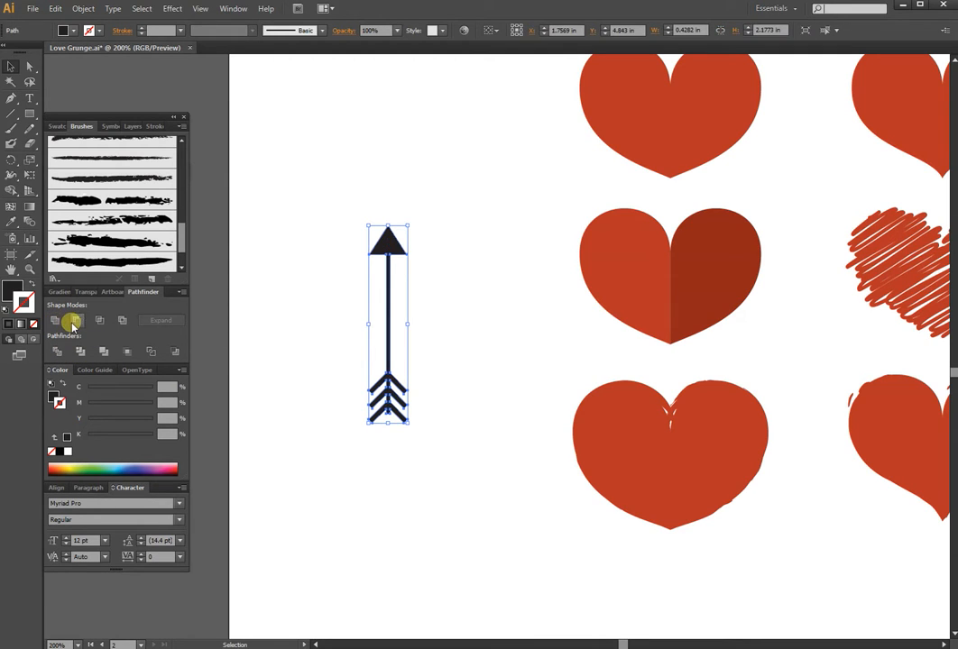
pyautogui.click(461, 276)
# Step: Move the united arrow up and to the left in the blank area beside the hearts
pyautogui.moveTo(391, 239); pyautogui.dragTo(363, 186)
pyautogui.click(466, 200)
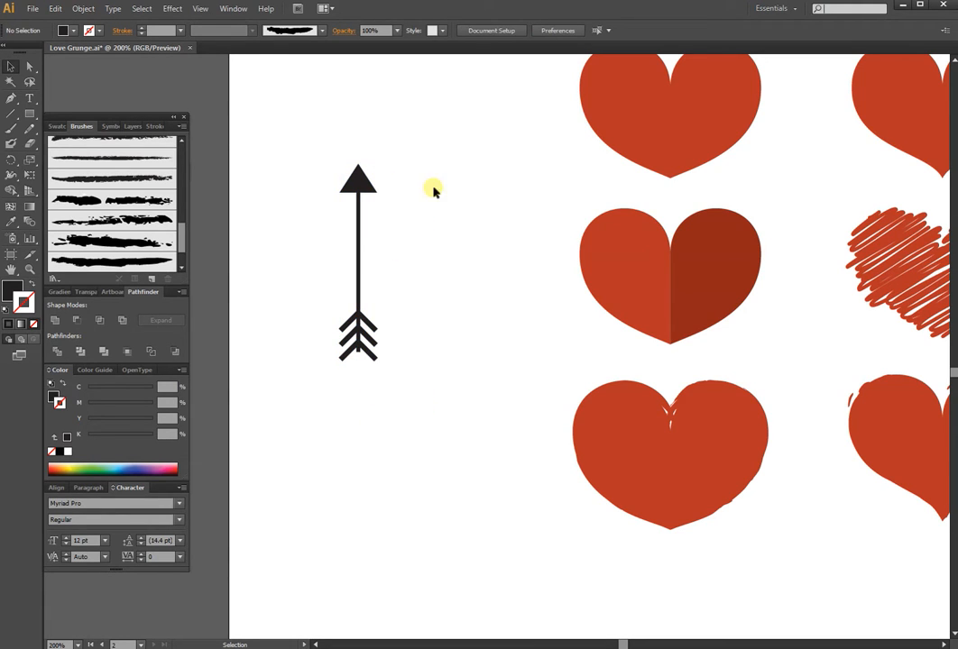
pyautogui.moveTo(368, 320); pyautogui.dragTo(361, 293)
# Step: Examine the reference artboard's letter C pierced by an arrow and its circular crossed-arrows badge
pyautogui.moveTo(474, 260); pyautogui.dragTo(814, 307)
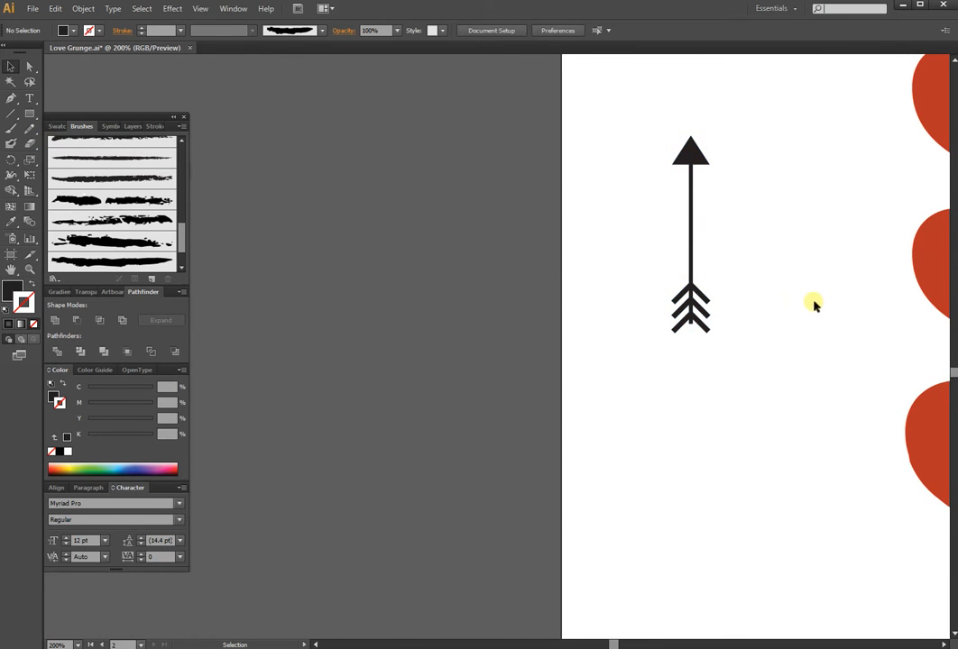
pyautogui.press('space')
pyautogui.moveTo(812, 214); pyautogui.dragTo(476, 381)
pyautogui.moveTo(517, 223); pyautogui.dragTo(567, 470)
pyautogui.moveTo(577, 281); pyautogui.dragTo(581, 397)
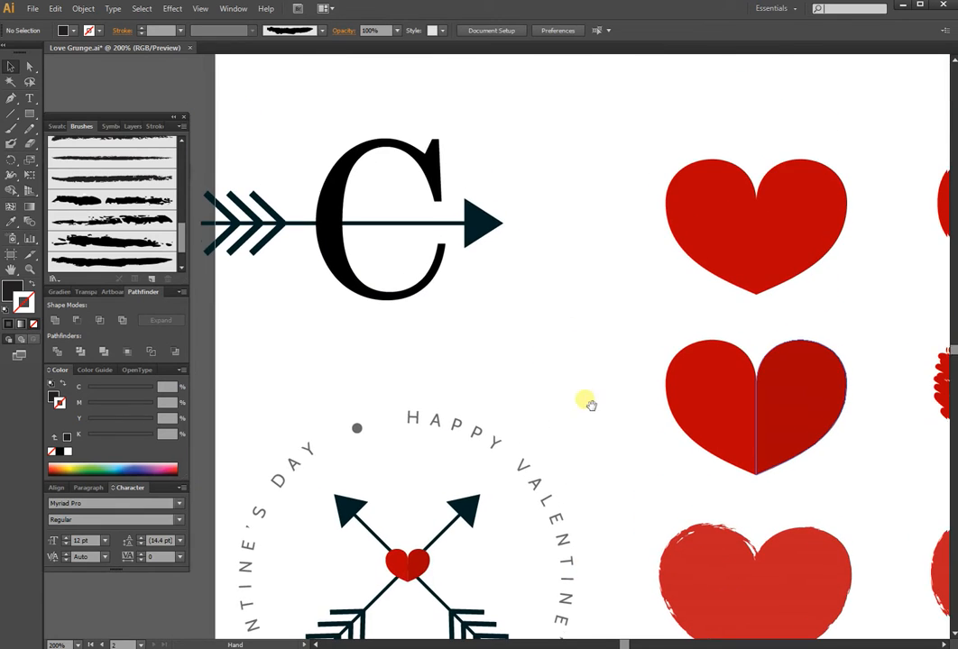
pyautogui.press('space')
pyautogui.moveTo(554, 561); pyautogui.dragTo(616, 286)
pyautogui.moveTo(580, 506); pyautogui.dragTo(532, 306)
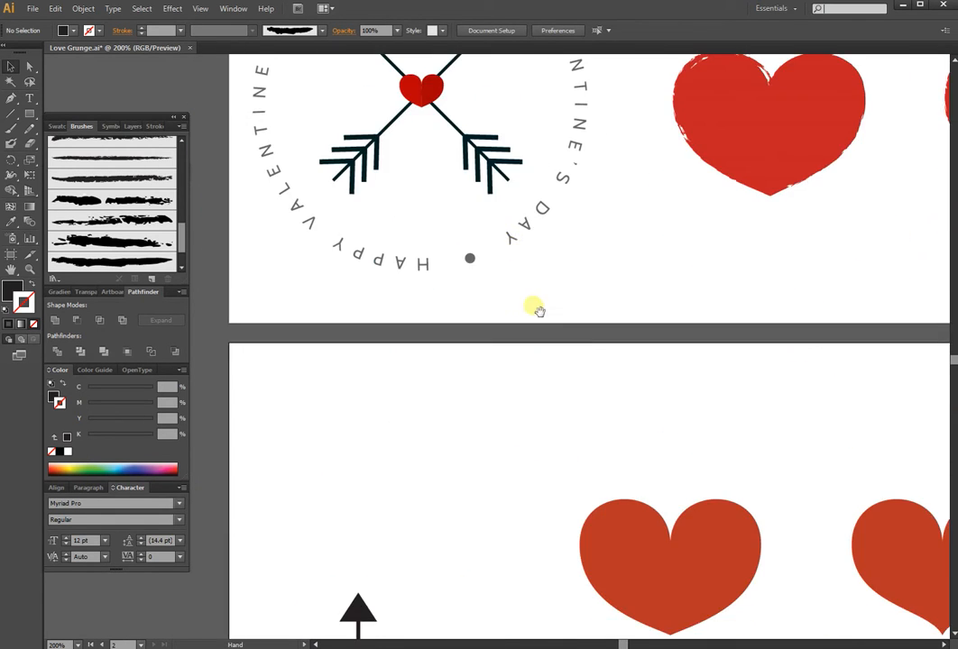
pyautogui.moveTo(532, 478); pyautogui.dragTo(524, 260)
pyautogui.moveTo(519, 371); pyautogui.dragTo(449, 237)
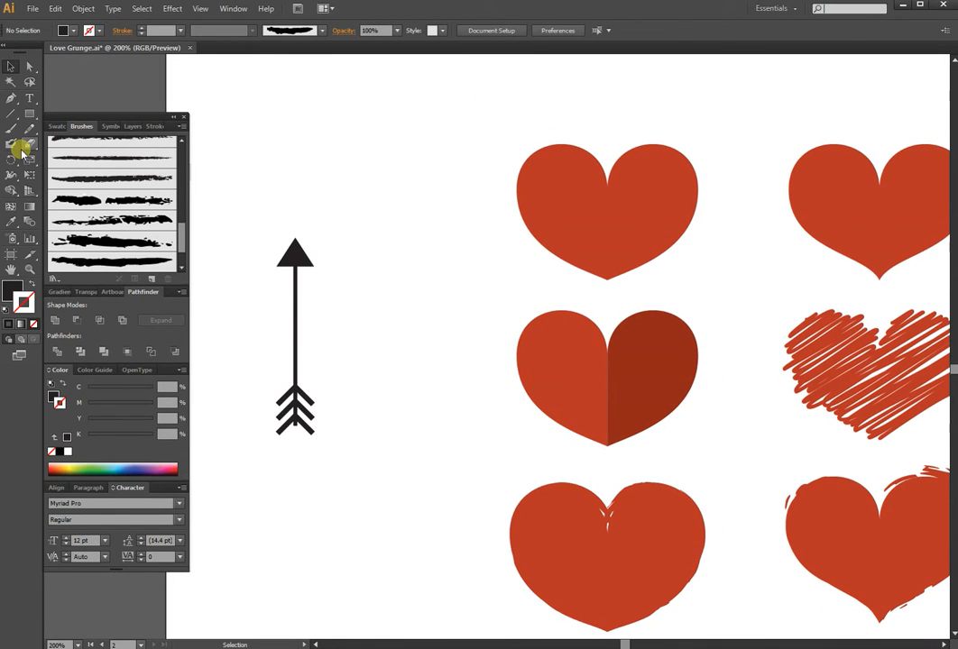
# Step: Add a letter C beside the arrow, enlarge it to about 131 pt and set its font to Times New Roman
pyautogui.click(28, 98)
pyautogui.click(312, 141)
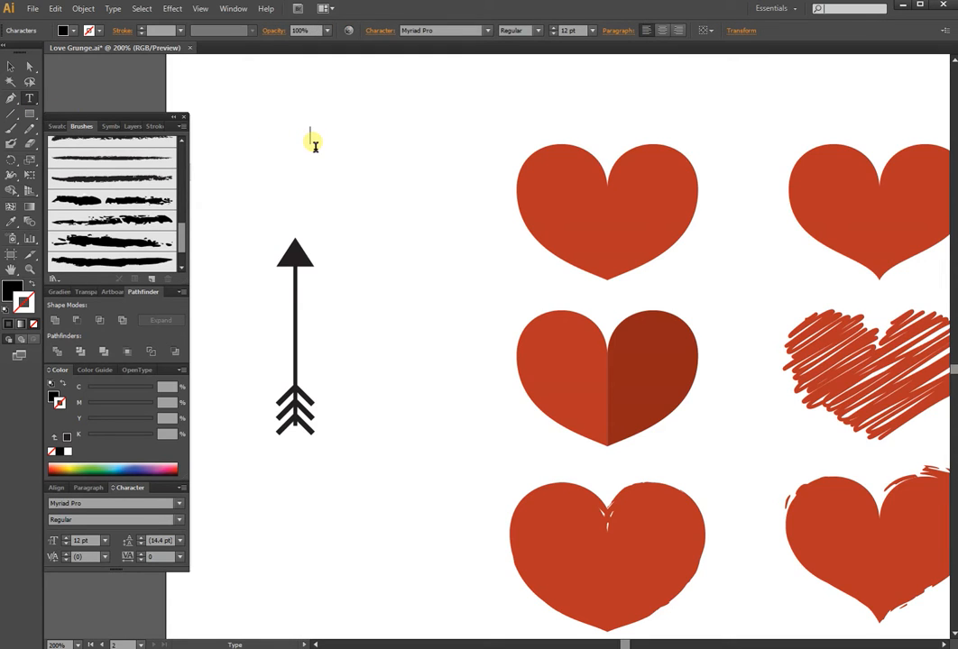
pyautogui.click(10, 66)
pyautogui.moveTo(321, 147); pyautogui.dragTo(435, 300)
pyautogui.click(424, 30)
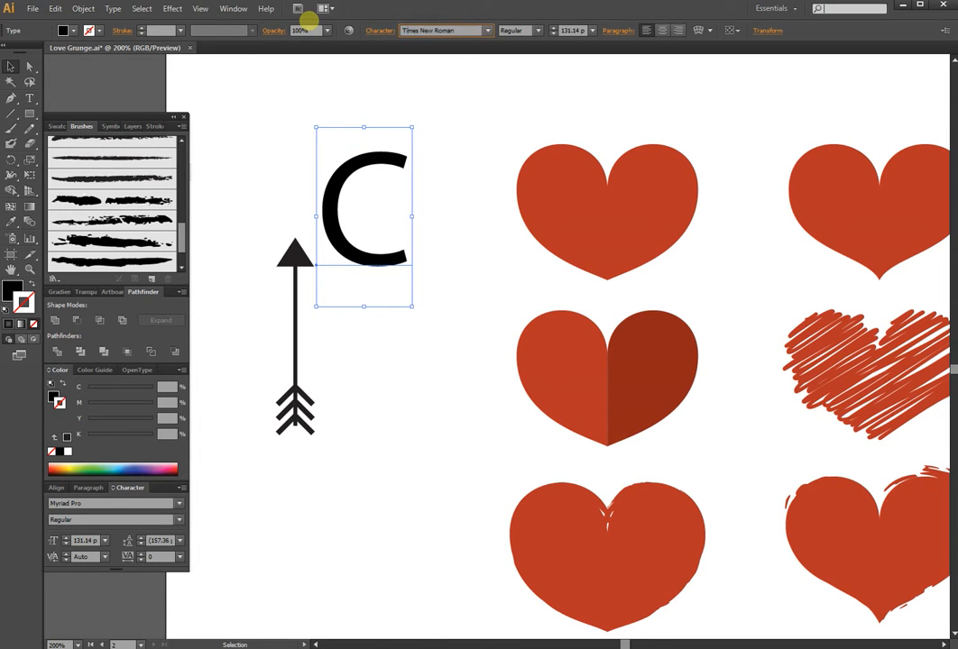
pyautogui.press('Return')
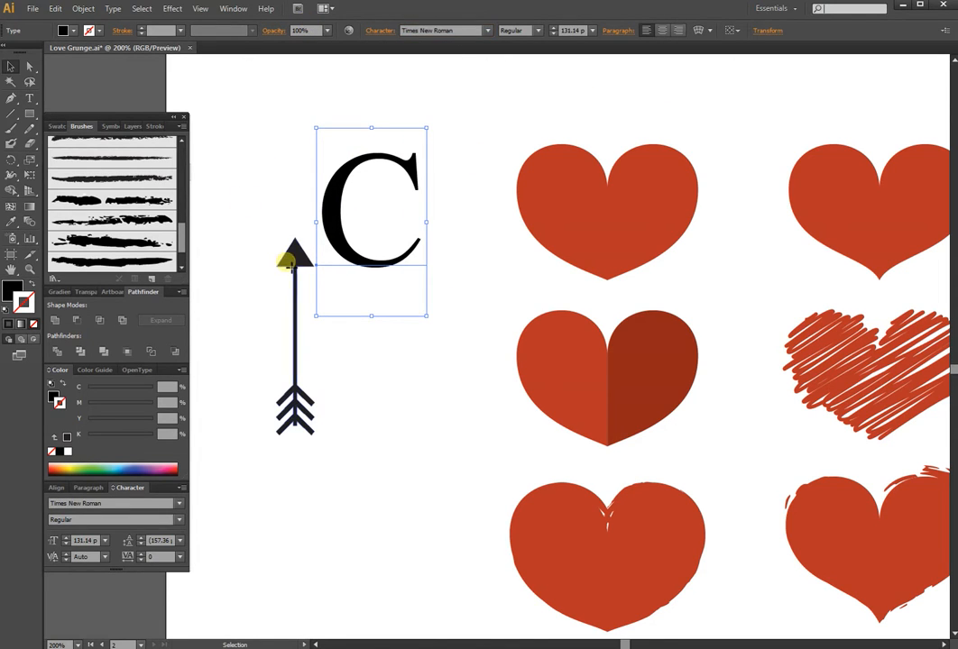
# Step: Rotate the arrow to point horizontally right and place it through the middle of the letter C
pyautogui.click(293, 253)
pyautogui.moveTo(318, 237); pyautogui.dragTo(395, 213)
pyautogui.click(488, 256)
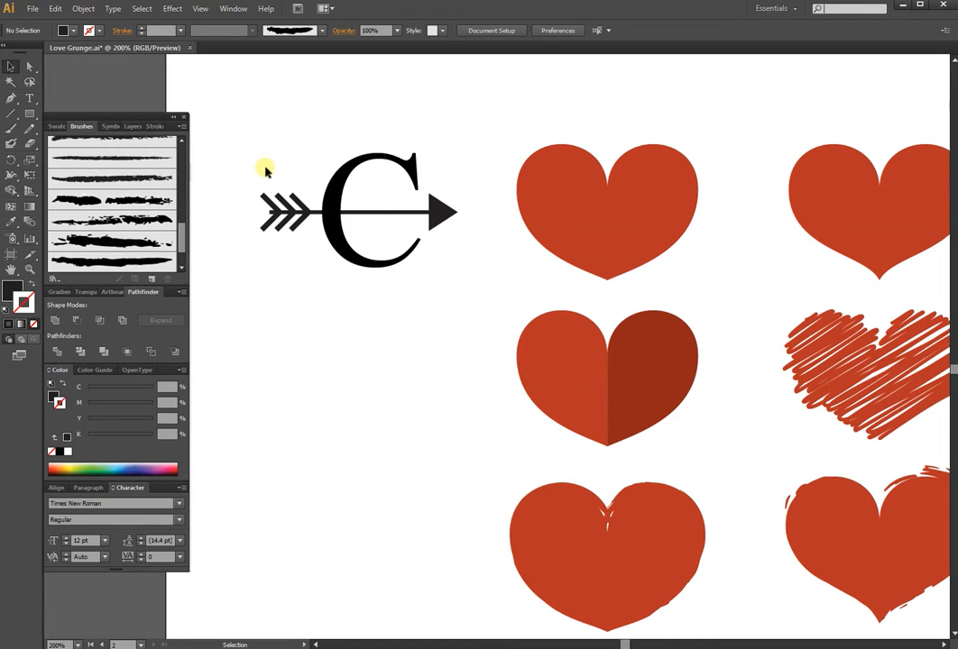
# Step: Shift the letter C and its arrow together to the left, away from the hearts
pyautogui.moveTo(242, 160); pyautogui.dragTo(456, 300)
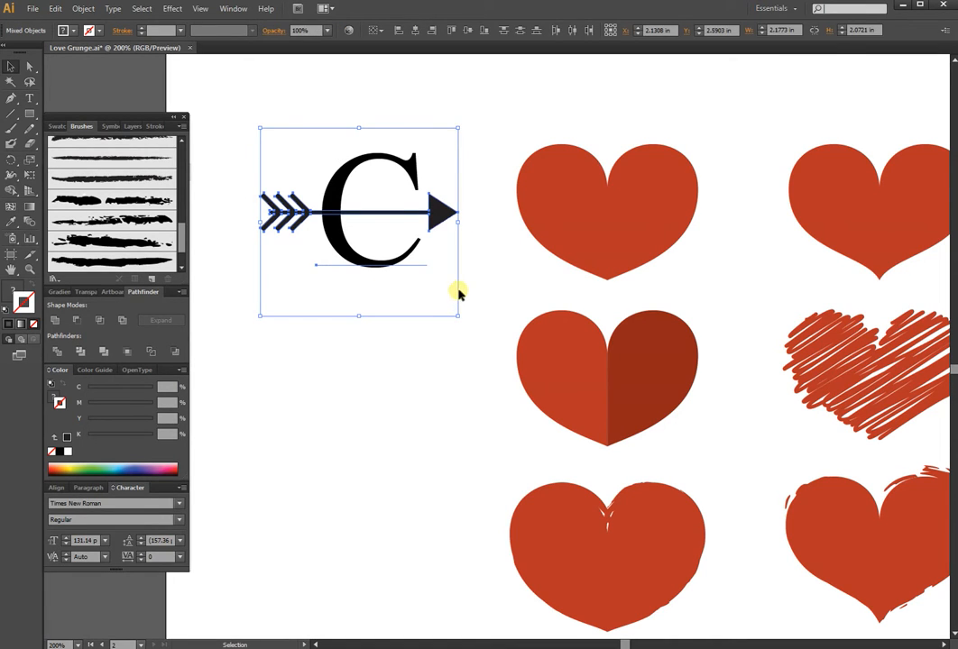
pyautogui.hotkey('shift', 'Left')
pyautogui.hotkey('shift', 'Left')
pyautogui.click(450, 343)
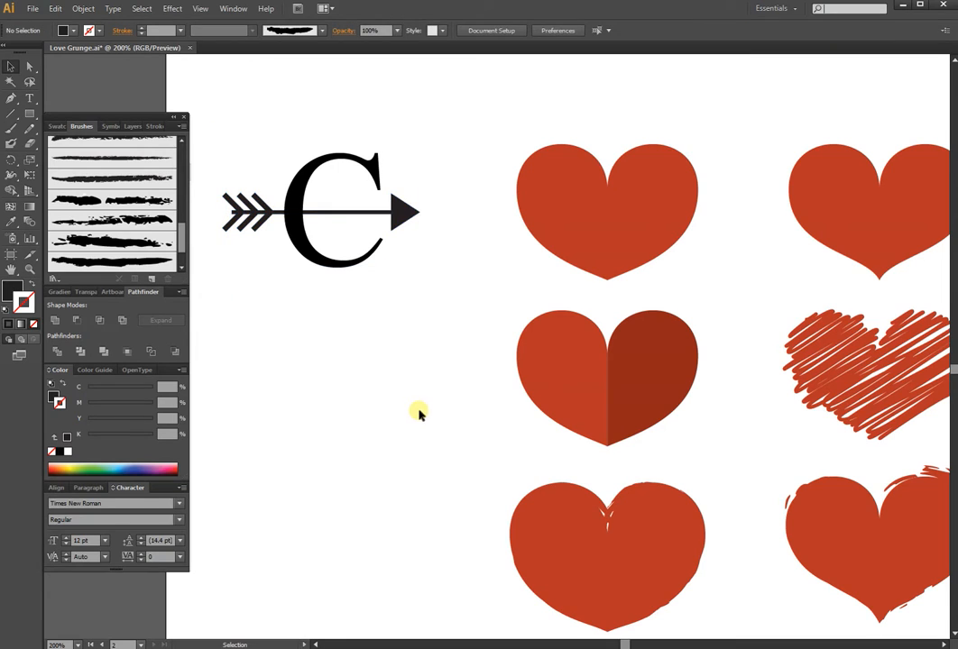
# Step: Copy and paste the horizontal arrow, place the copy below the letter C, and rotate it about 45 degrees to point up and right
pyautogui.moveTo(425, 410); pyautogui.dragTo(443, 335)
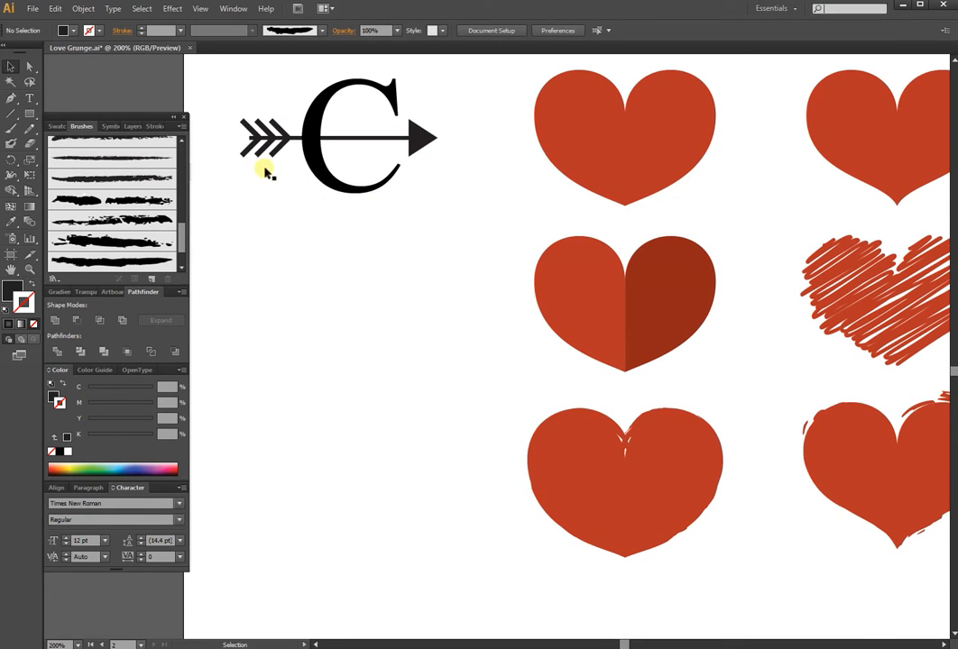
pyautogui.click(415, 142)
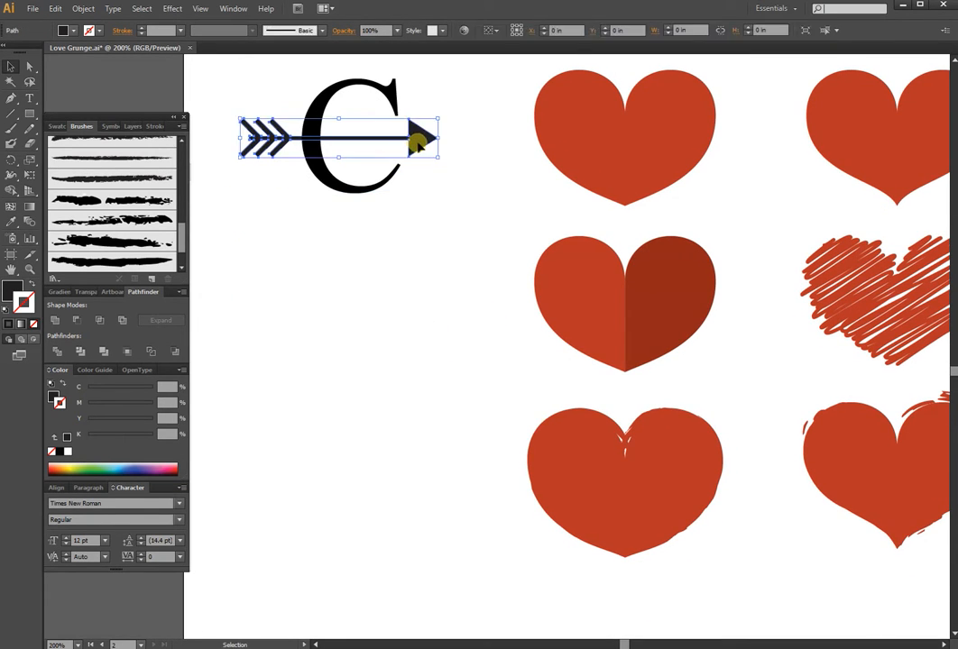
pyautogui.click(359, 300)
pyautogui.moveTo(471, 166); pyautogui.dragTo(461, 440)
pyautogui.moveTo(503, 155); pyautogui.dragTo(560, 487)
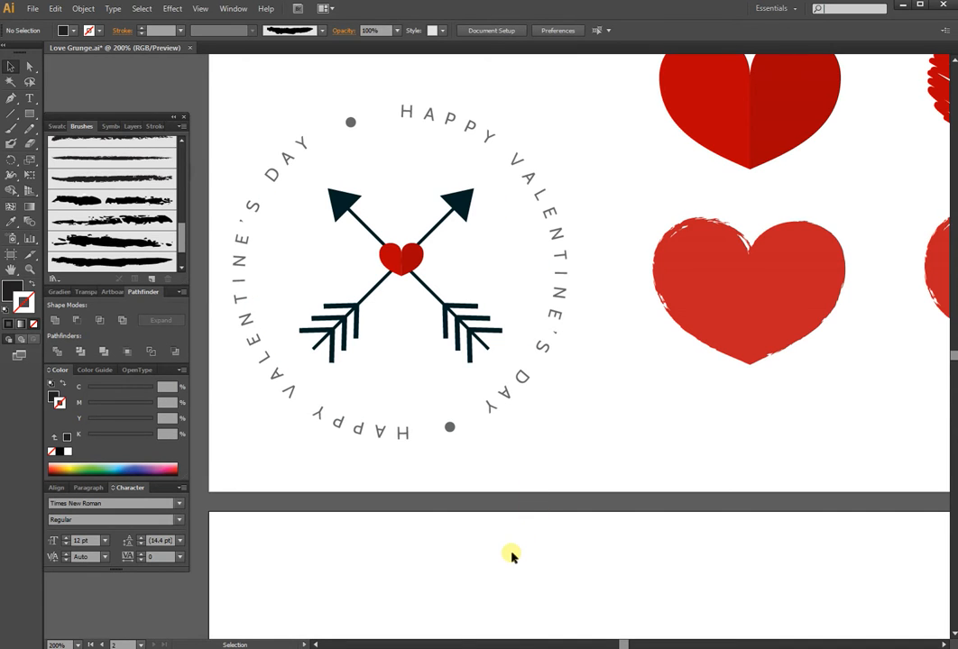
pyautogui.scroll(-10, 521, 562)
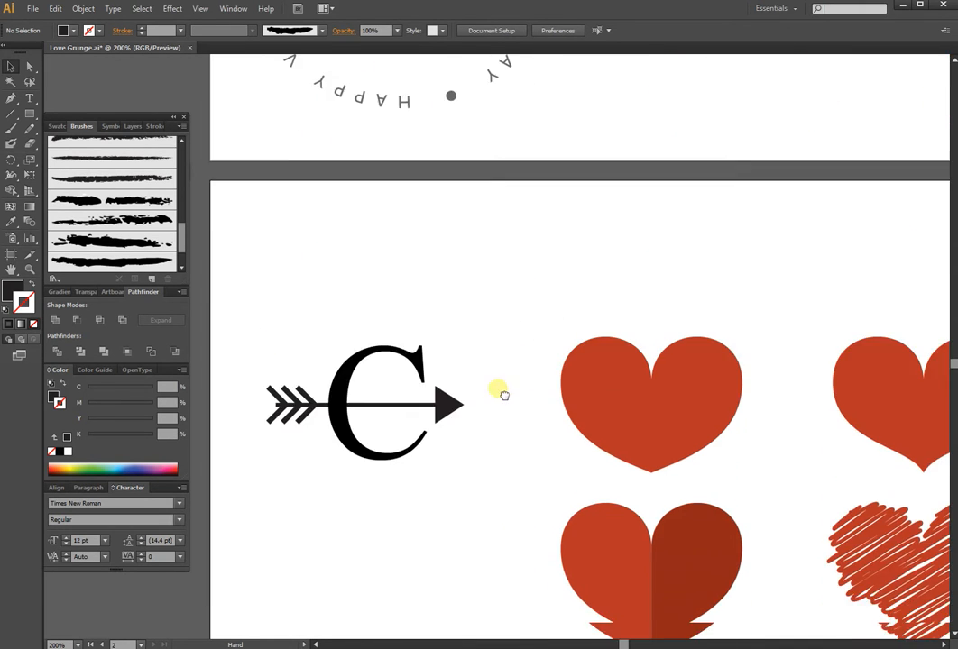
pyautogui.click(478, 135)
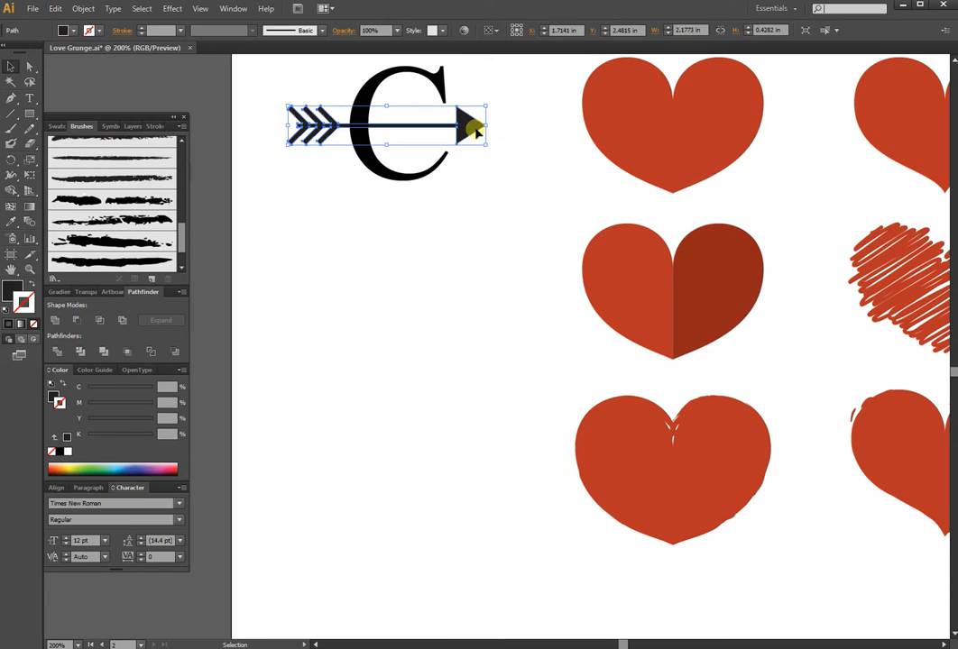
pyautogui.click(474, 133)
pyautogui.hotkey('ctrl', 'c')
pyautogui.hotkey('ctrl', 'v')
pyautogui.moveTo(586, 354)
pyautogui.mouseDown()
pyautogui.moveTo(481, 422)
pyautogui.moveTo(497, 394)
pyautogui.moveTo(485, 358)
pyautogui.moveTo(447, 330)
pyautogui.mouseUp()
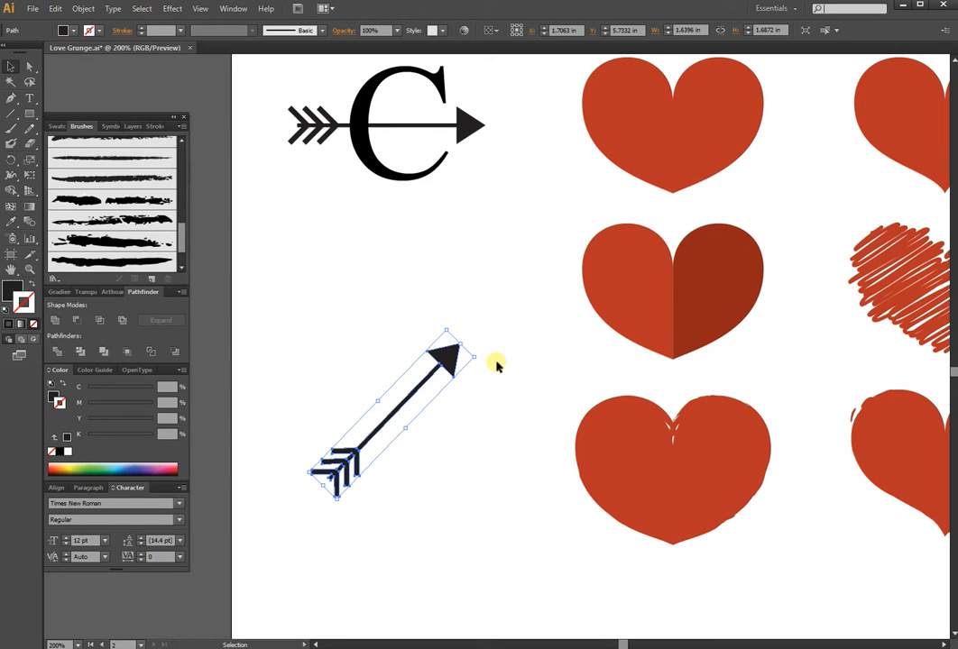
# Step: Paste a copy of the diagonal arrow in front of the original and reflect it across the vertical axis to form an X
pyautogui.hotkey('ctrl', 'c')
pyautogui.hotkey('ctrl', 'f')
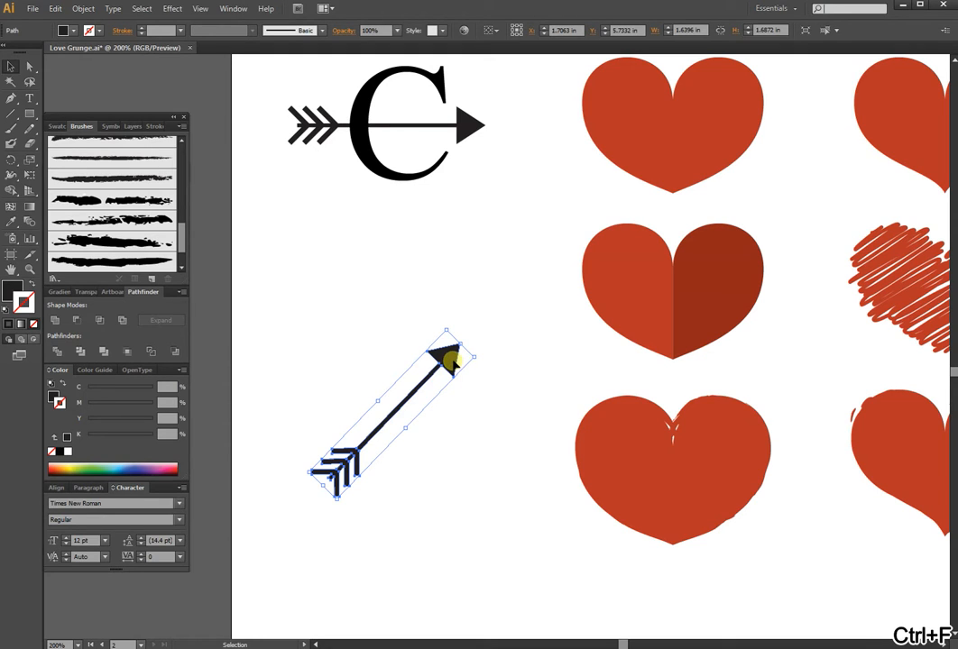
pyautogui.rightClick(449, 362)
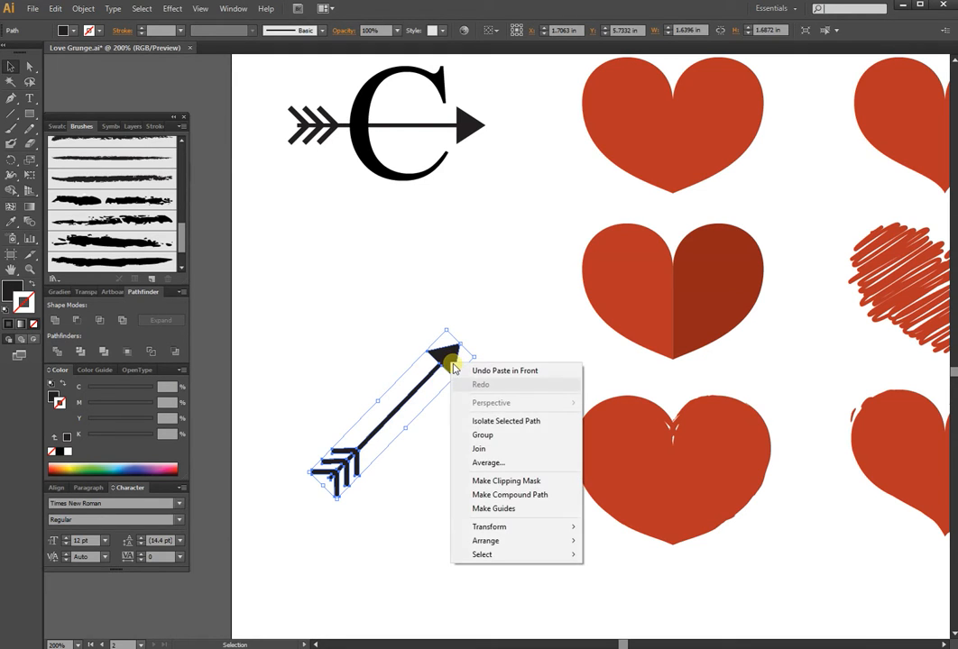
pyautogui.moveTo(488, 527)
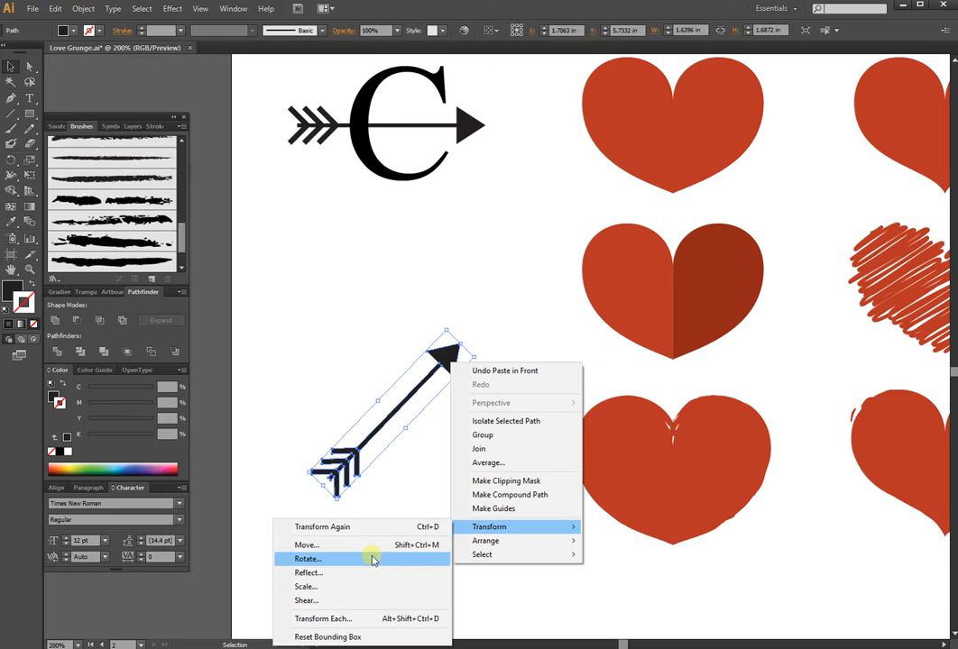
pyautogui.click(349, 572)
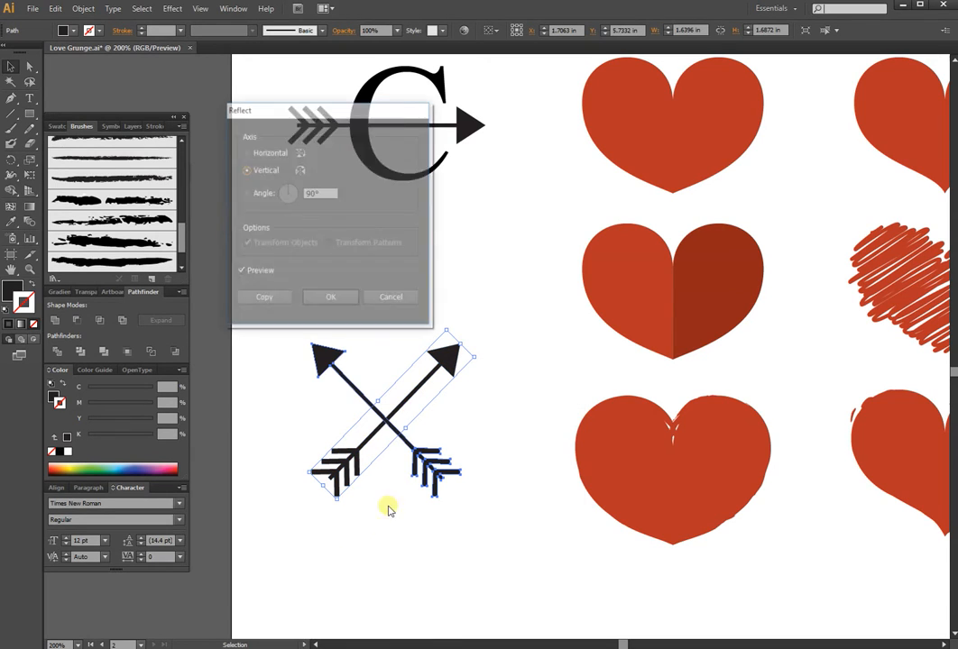
pyautogui.click(331, 299)
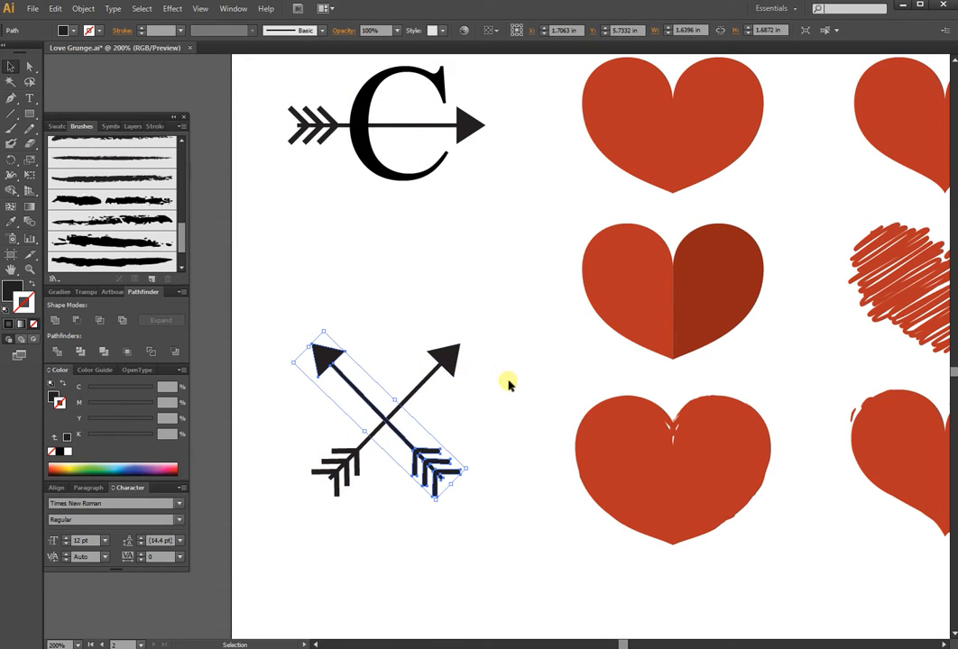
# Step: Nudge the mirrored arrow about 0.15 in to the right
pyautogui.press('Right')
pyautogui.press('Right')
pyautogui.press('Right')
pyautogui.press('Right')
pyautogui.press('Right')
pyautogui.press('Right')
pyautogui.press('Right')
pyautogui.press('Right')
pyautogui.press('Right')
pyautogui.press('Right')
pyautogui.press('Right')
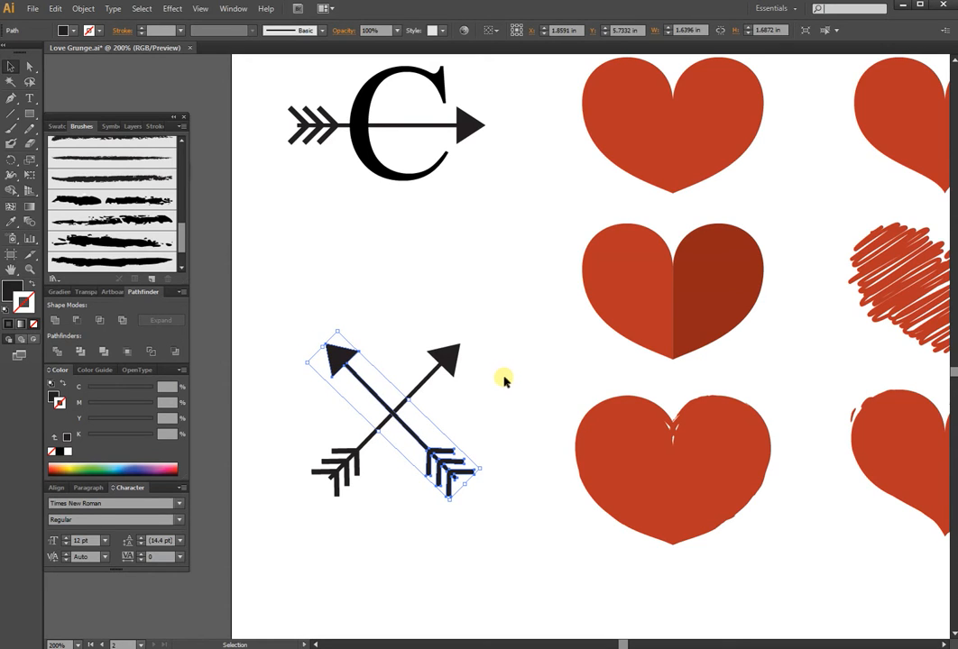
# Step: Nudge the arrow pointing up and right about 0.08 in to the left so the arrowheads sit closer together
pyautogui.click(448, 361)
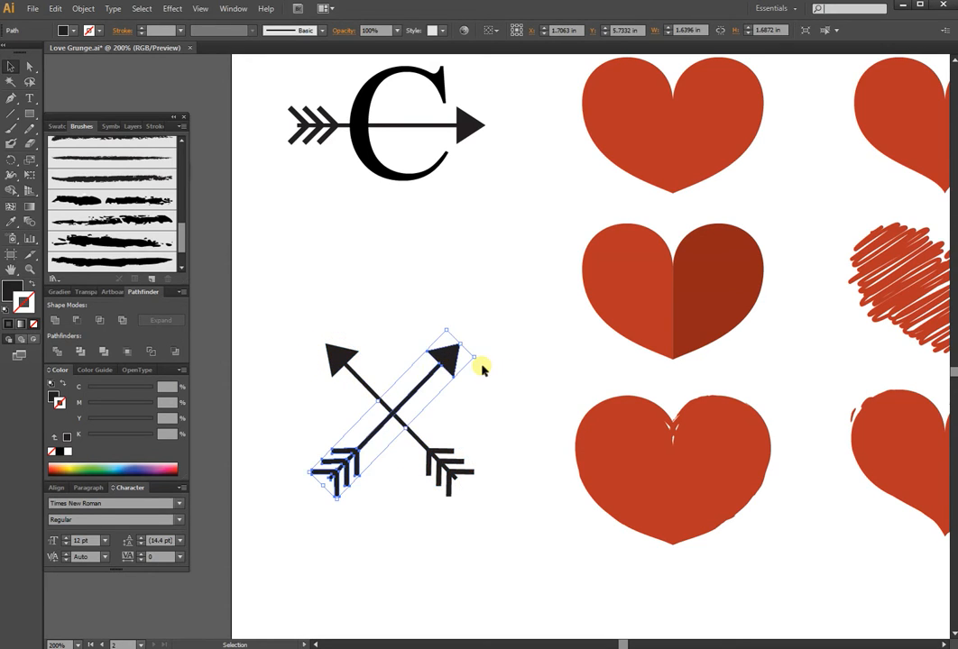
pyautogui.press('Left')
pyautogui.press('Left')
pyautogui.press('Left')
pyautogui.press('Left')
pyautogui.press('Left')
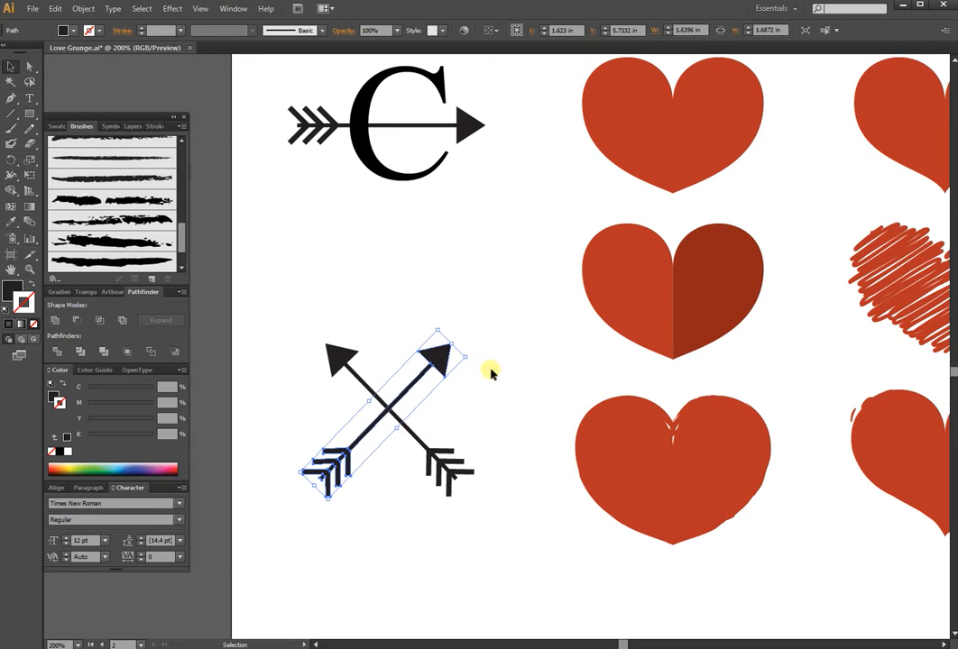
pyautogui.click(514, 370)
# Step: Copy and paste the two-tone heart, shrink the copy, and place it over the point where the arrows cross
pyautogui.moveTo(691, 236); pyautogui.dragTo(687, 258)
pyautogui.press('a')
pyautogui.press('v')
pyautogui.hotkey('ctrl', 'c')
pyautogui.hotkey('ctrl', 'v')
pyautogui.moveTo(589, 285); pyautogui.dragTo(388, 406)
pyautogui.click(491, 408)
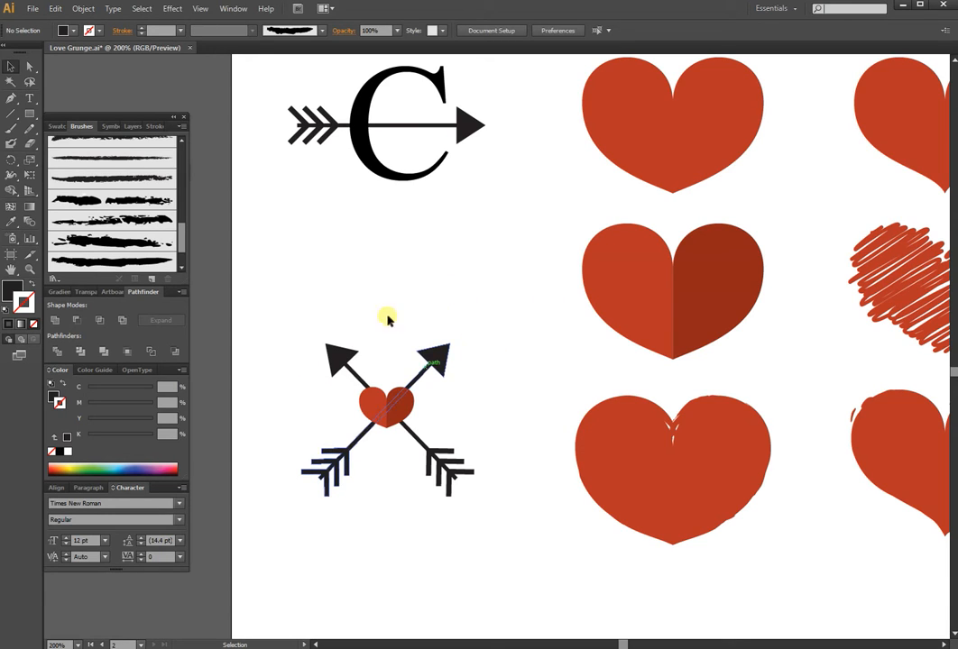
# Step: Draw a circle about 2.69 in across around the crossed arrows, send it to the back, and swap its fill and stroke
pyautogui.click(30, 115)
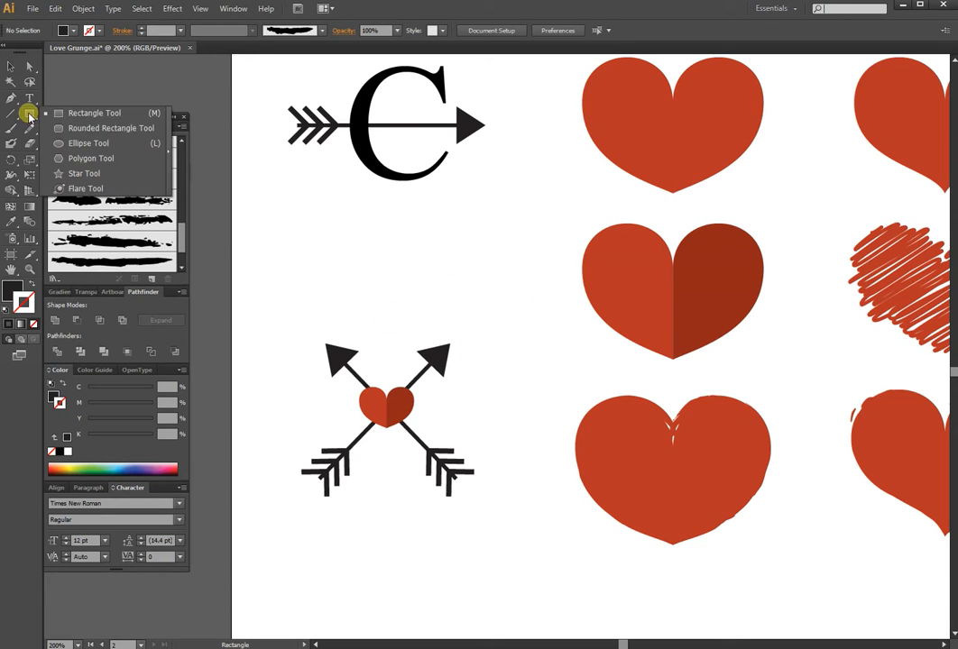
pyautogui.click(59, 144)
pyautogui.moveTo(272, 307); pyautogui.dragTo(519, 520)
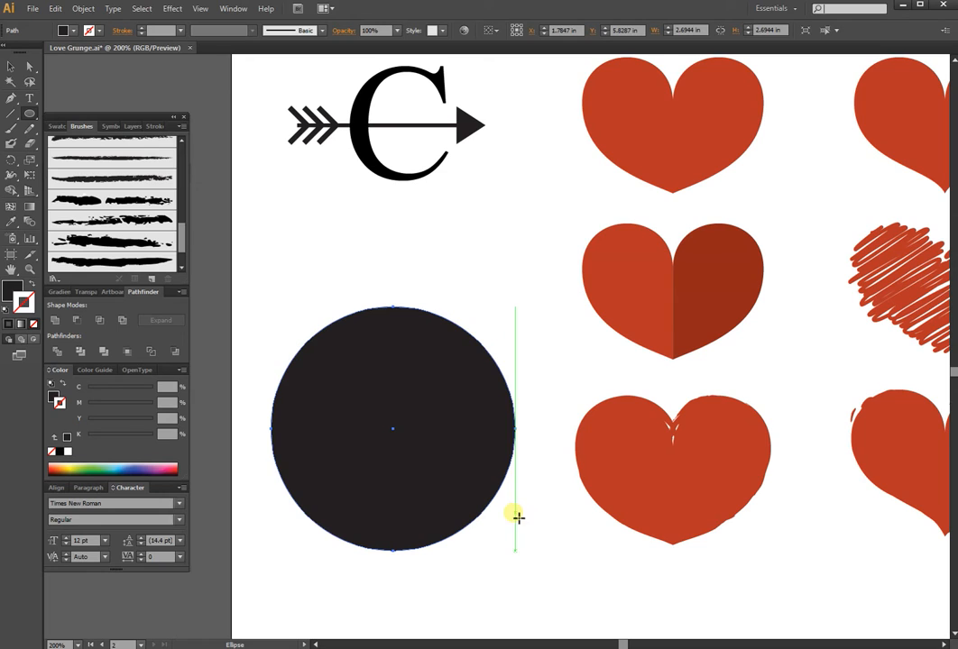
pyautogui.hotkey('ctrl', 'shift', '[')
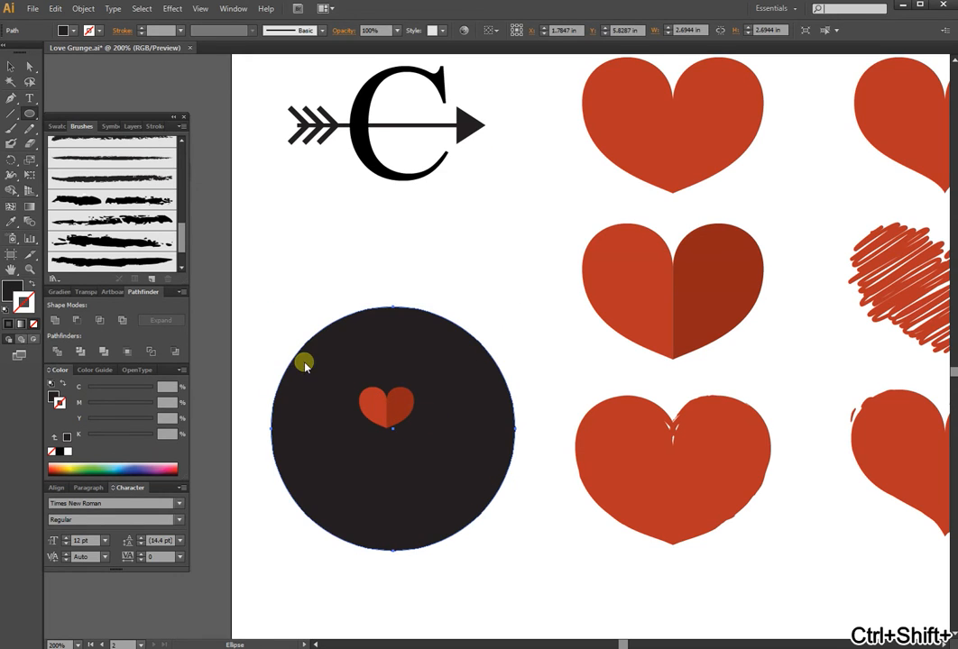
pyautogui.click(36, 285)
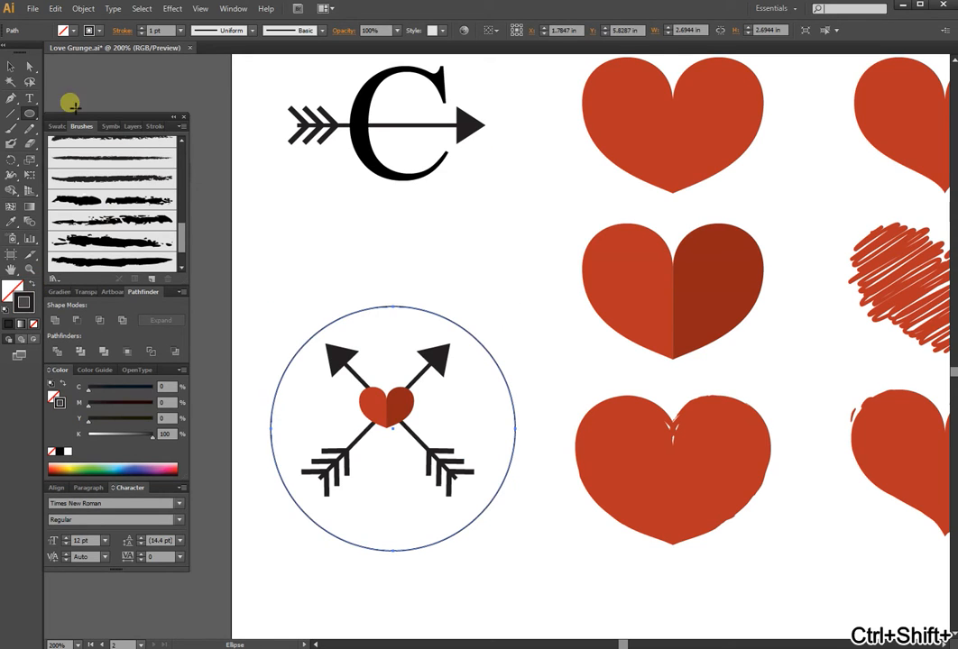
# Step: Nudge the circle up about 0.17 in and left about 0.07 in to centre it on the crossed arrows
pyautogui.click(27, 66)
pyautogui.press('Up')
pyautogui.press('Up')
pyautogui.press('Up')
pyautogui.press('Up')
pyautogui.press('Up')
pyautogui.press('Up')
pyautogui.press('Up')
pyautogui.press('Up')
pyautogui.press('Left')
pyautogui.press('Left')
pyautogui.press('Left')
pyautogui.press('Left')
pyautogui.press('Left')
pyautogui.press('Up')
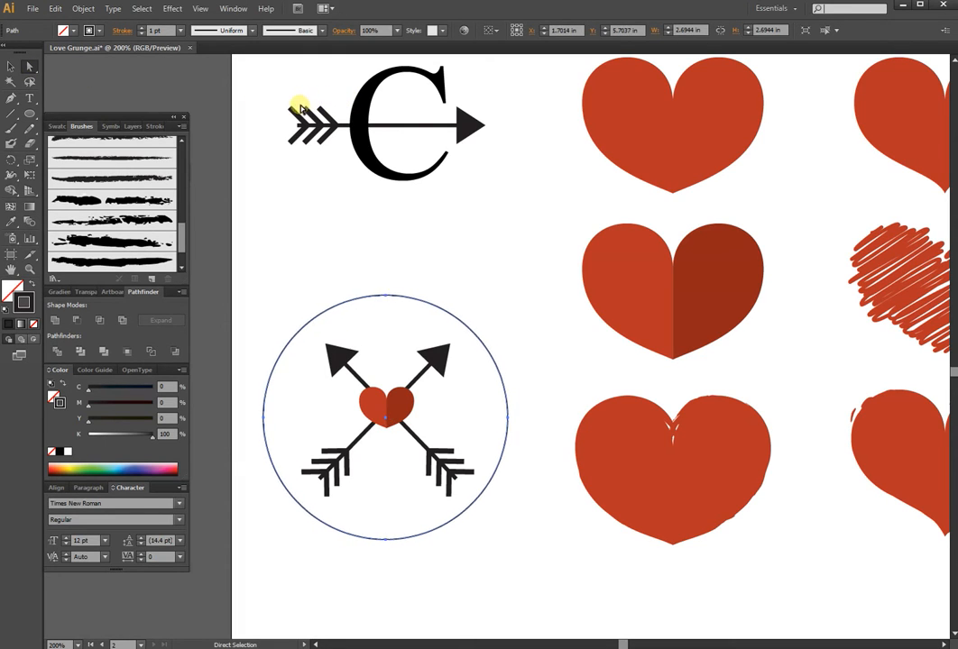
pyautogui.press('Up')
pyautogui.press('Up')
pyautogui.press('Up')
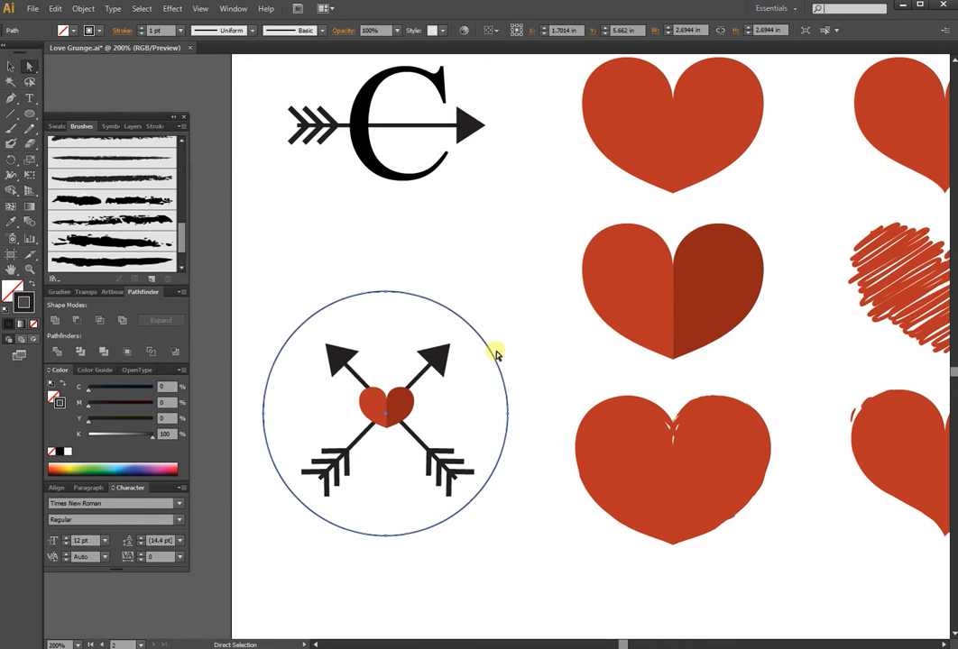
pyautogui.press('Right')
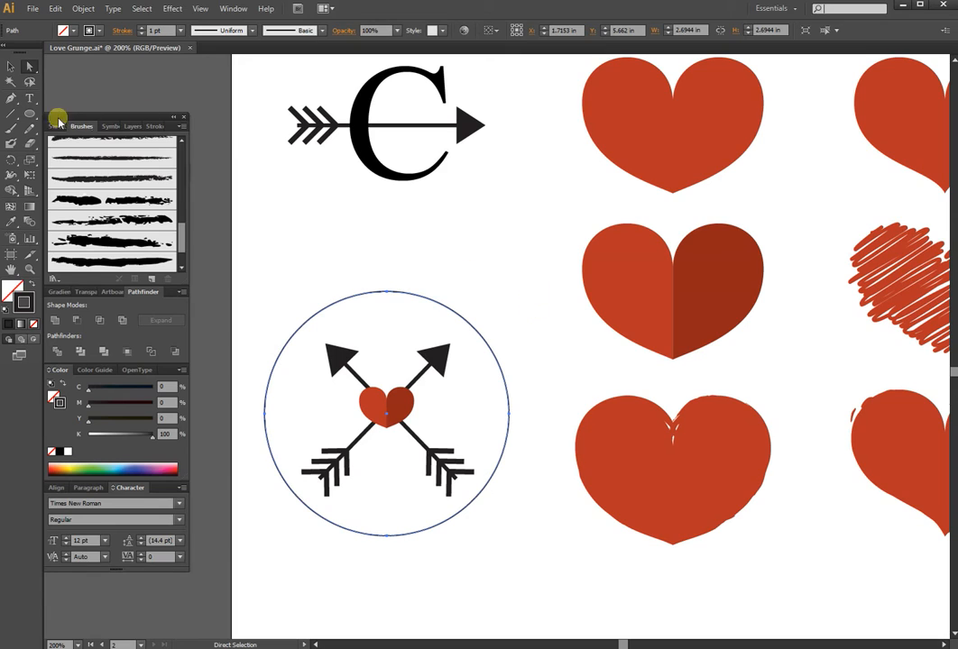
# Step: Add the text "HAPPY VALENTINE'S DAY" along the circle, starting at its topmost point, with the Type on a Path tool
pyautogui.click(29, 99)
pyautogui.moveTo(30, 100); pyautogui.dragTo(82, 131)
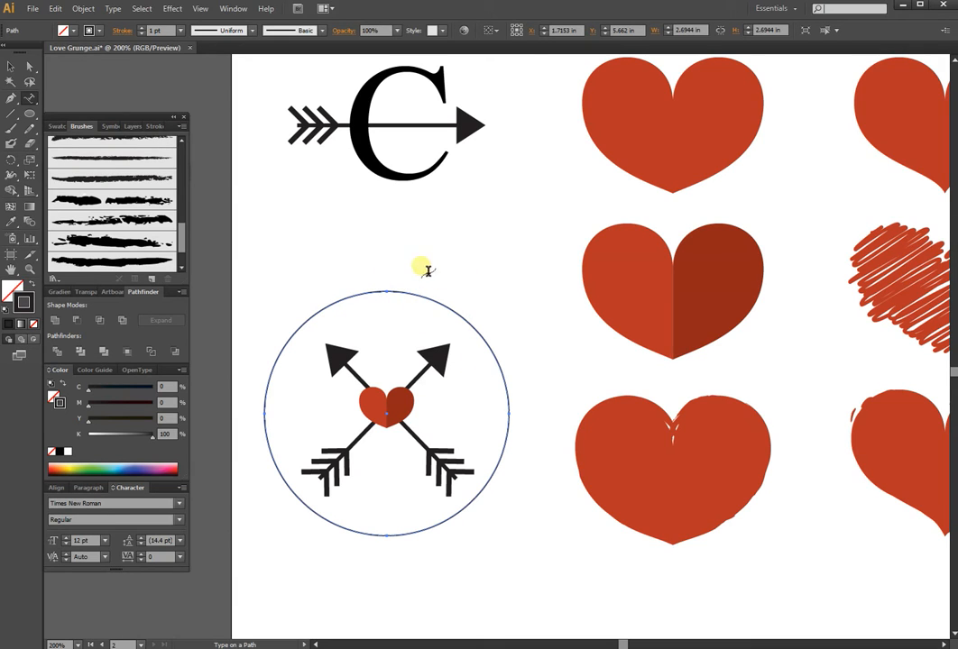
pyautogui.click(386, 291)
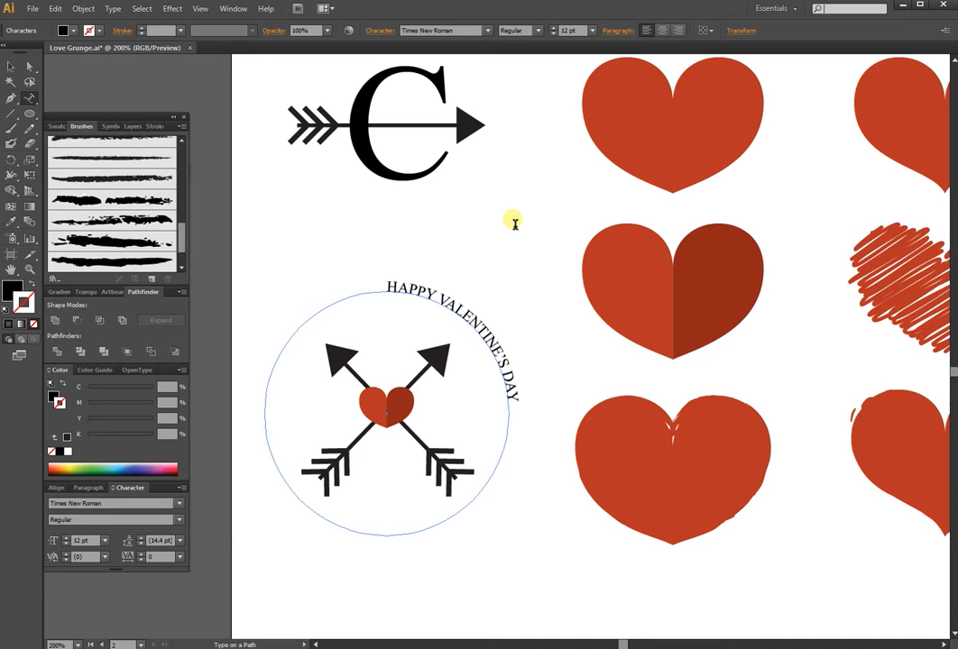
# Step: Try a tracking of 300 on the whole circular text and settle on a tracking of 500
pyautogui.hotkey('ctrl', '1')
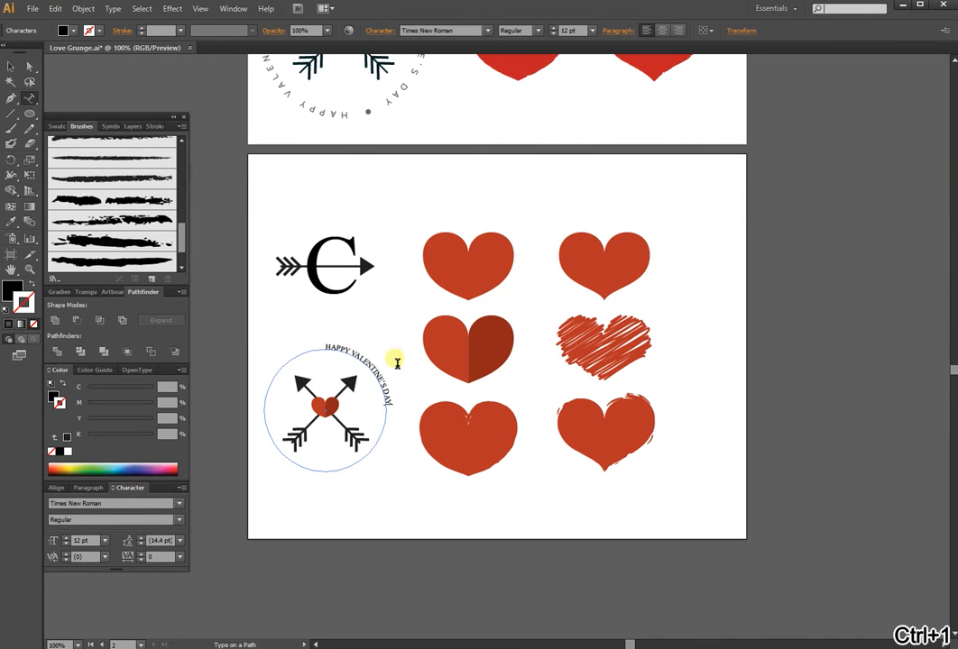
pyautogui.hotkey('ctrl', 'a')
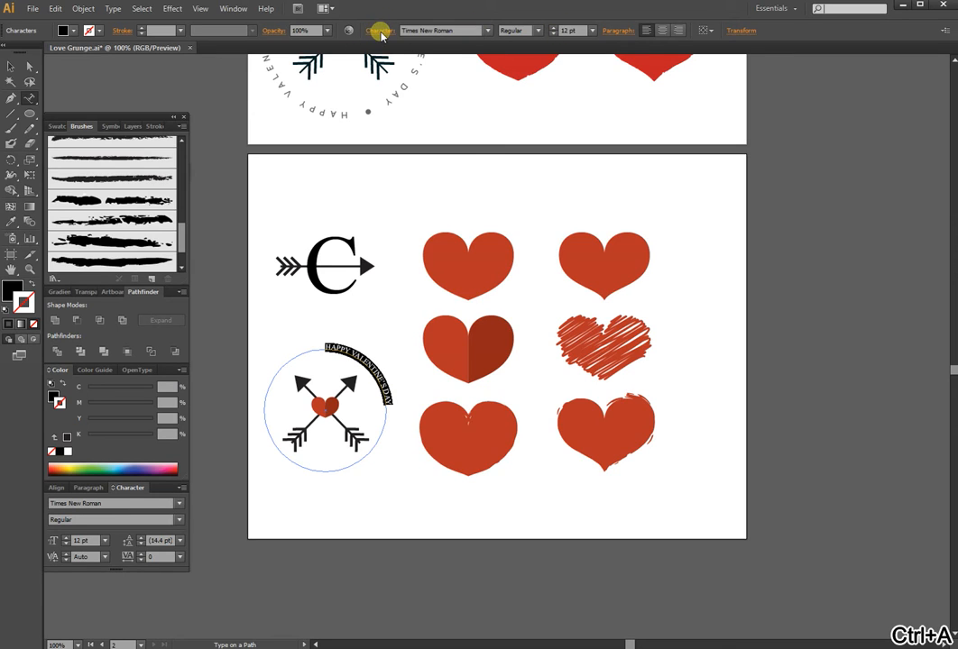
pyautogui.click(379, 29)
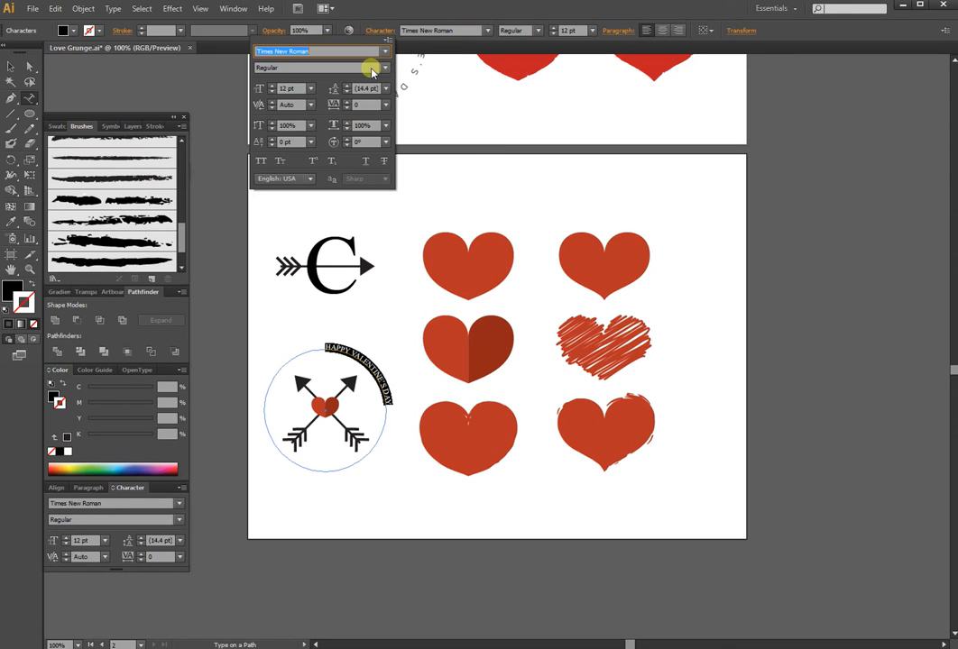
pyautogui.click(361, 104)
pyautogui.write('300')
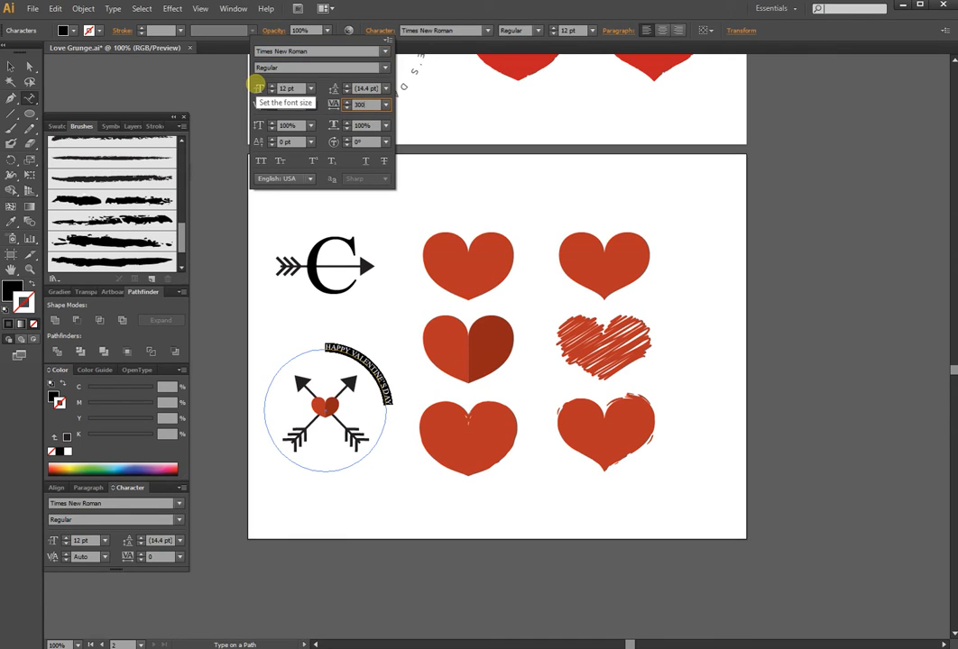
pyautogui.press('Return')
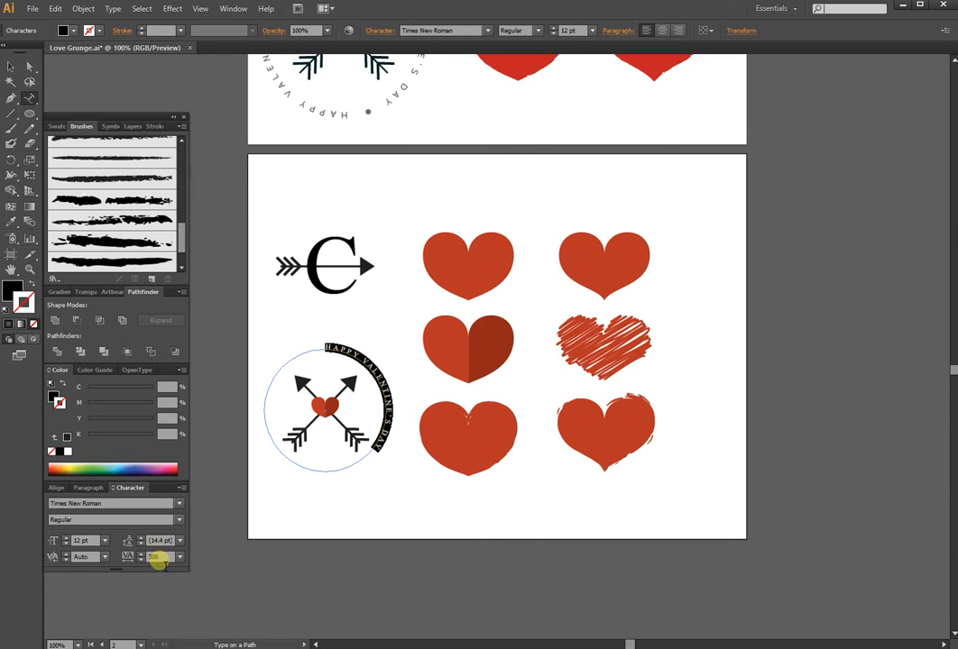
pyautogui.moveTo(166, 559); pyautogui.dragTo(148, 557)
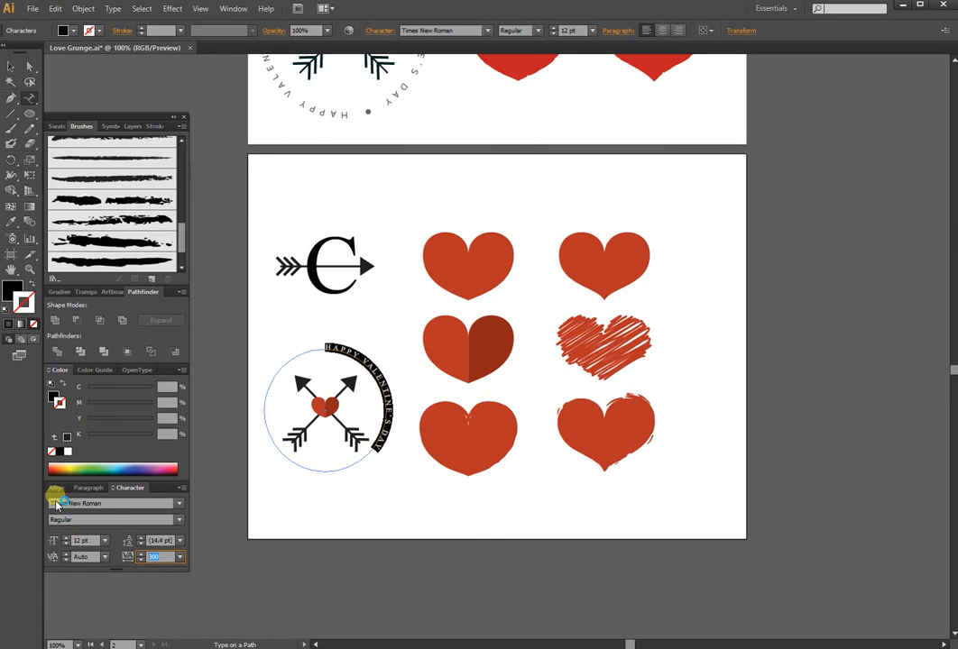
pyautogui.write('500')
pyautogui.press('Return')
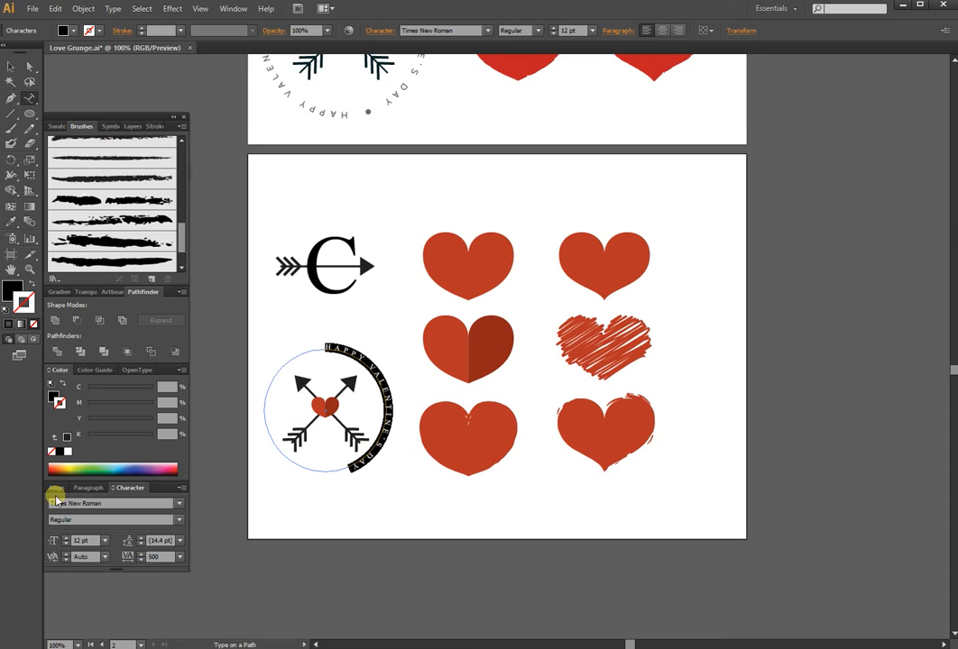
# Step: Copy the HAPPY VALENTINE'S DAY text and paste it again after the first phrase on the circle, leaving a gap between them
pyautogui.hotkey('ctrl', 'c')
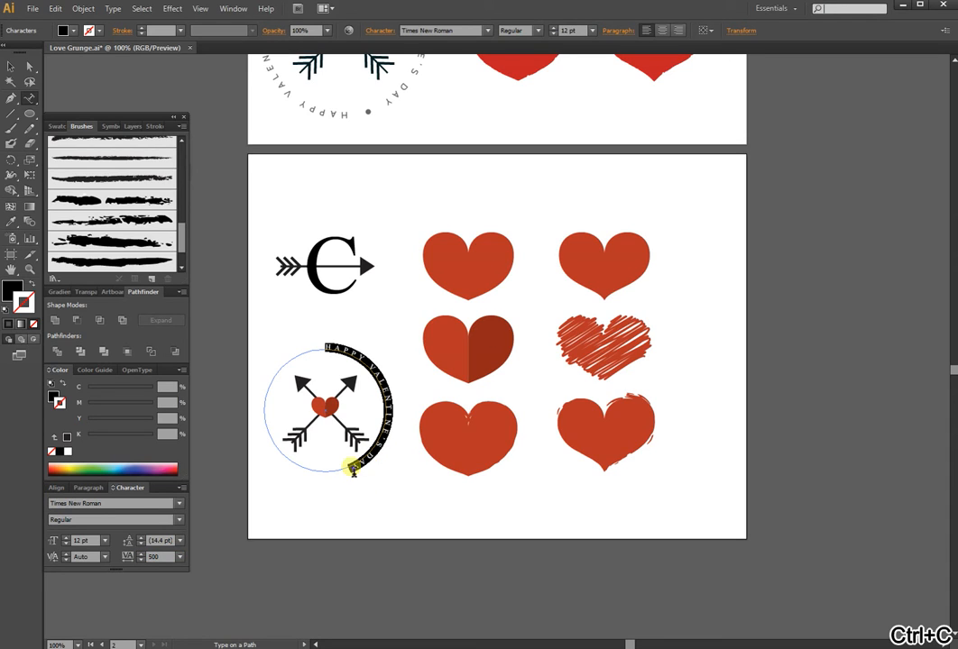
pyautogui.click(356, 474)
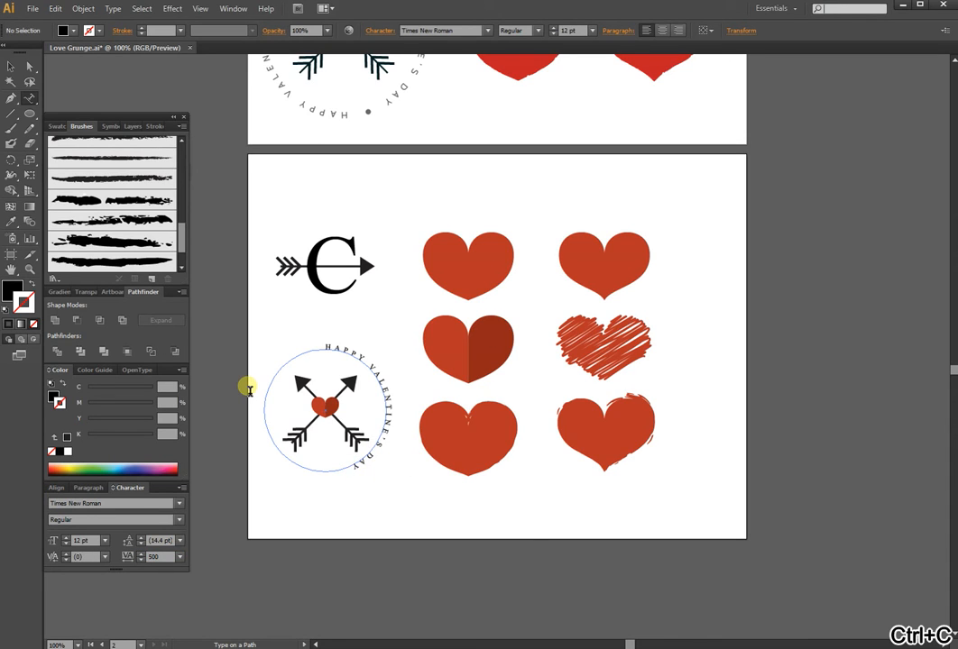
pyautogui.hotkey('ctrl', 'v')
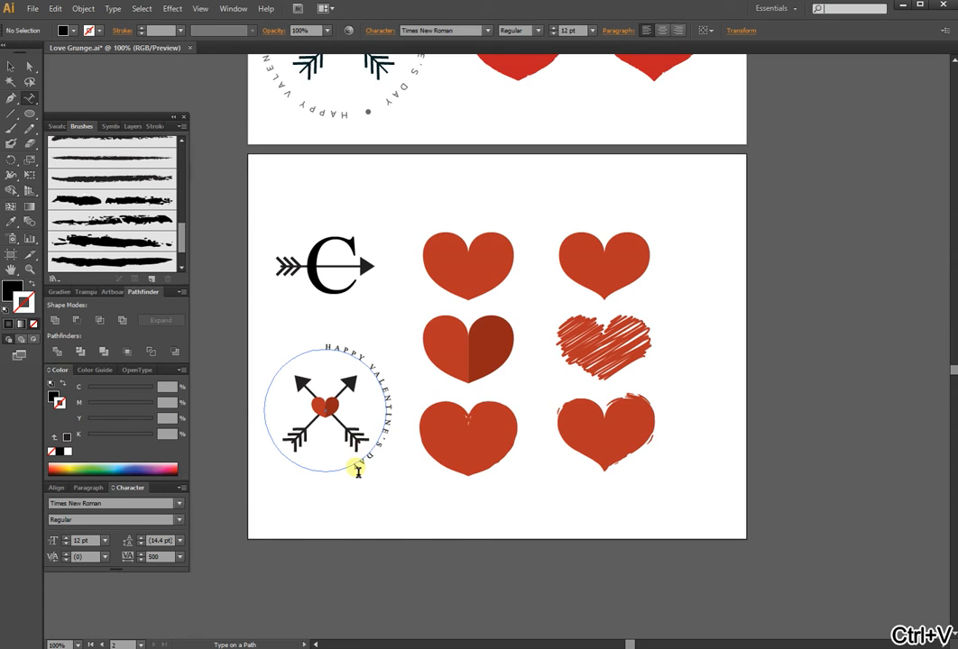
pyautogui.click(367, 477)
pyautogui.hotkey('ctrl', 'v')
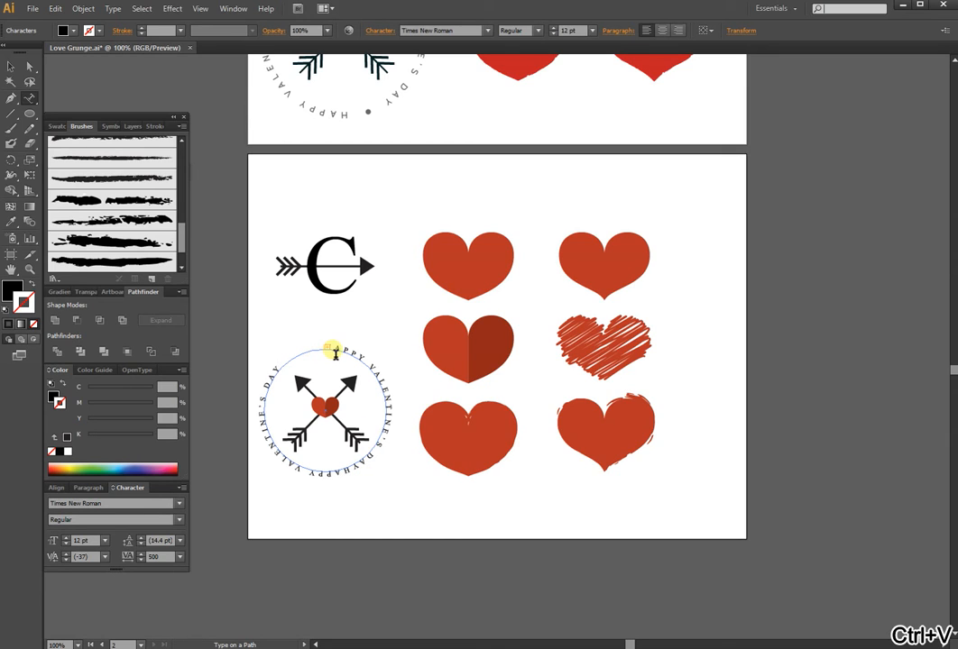
pyautogui.hotkey('ctrl', 'z')
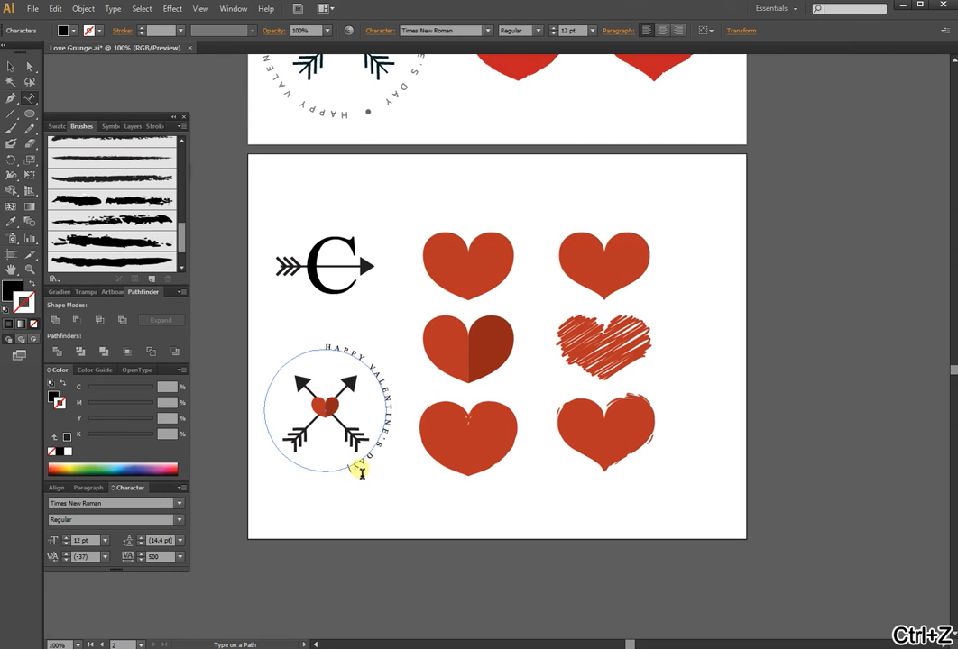
pyautogui.click(360, 471)
pyautogui.hotkey('ctrl', 'v')
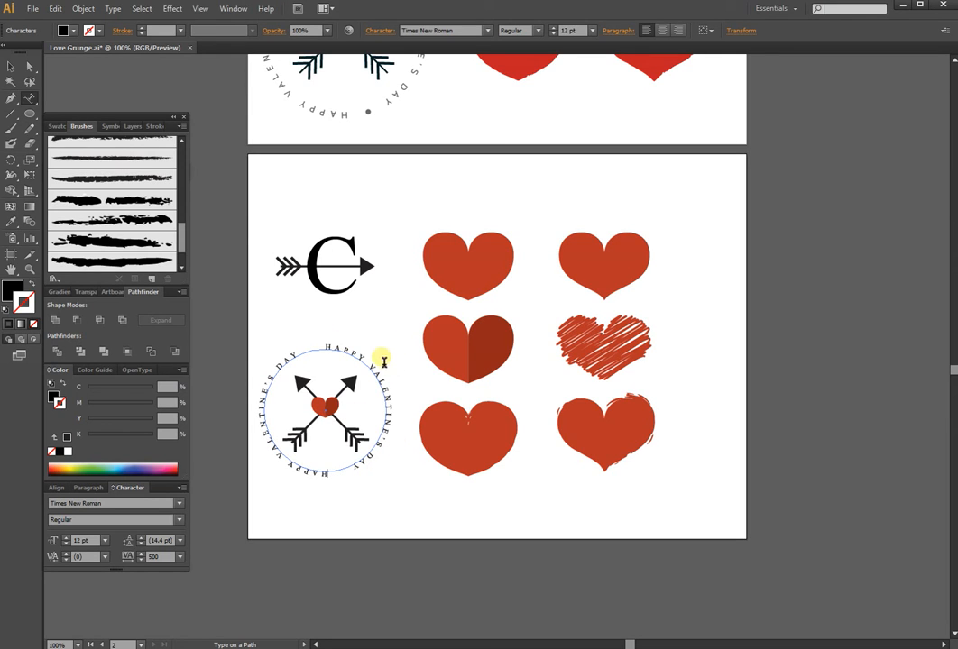
# Step: Rotate the circular text about 30 degrees counterclockwise so the gaps between phrases lie diagonally across from each other
pyautogui.click(16, 68)
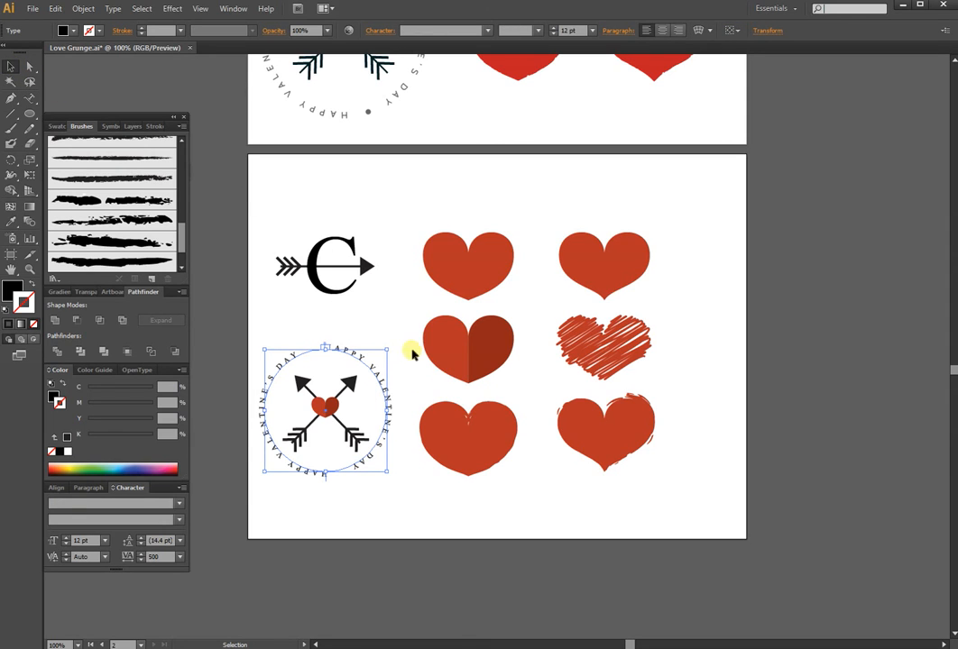
pyautogui.moveTo(392, 342); pyautogui.dragTo(354, 322)
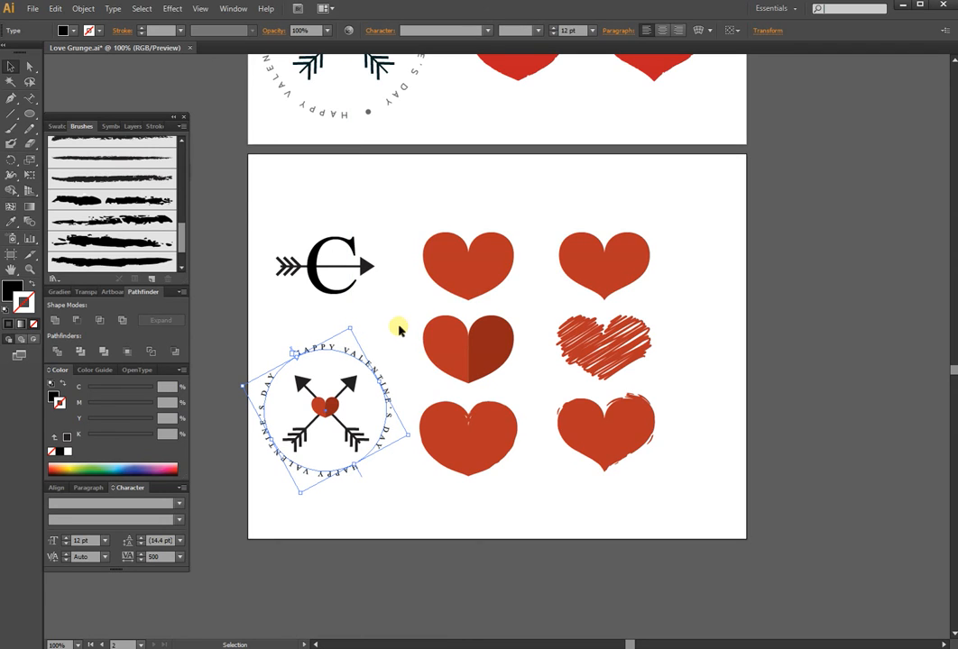
pyautogui.moveTo(352, 321); pyautogui.dragTo(345, 326)
pyautogui.click(387, 319)
# Step: Draw a black dot about 0.15 in wide in the upper gap of the circular text and place a copy in the lower gap
pyautogui.click(29, 113)
pyautogui.moveTo(281, 367)
pyautogui.mouseDown()
pyautogui.moveTo(289, 372)
pyautogui.moveTo(275, 363)
pyautogui.mouseUp()
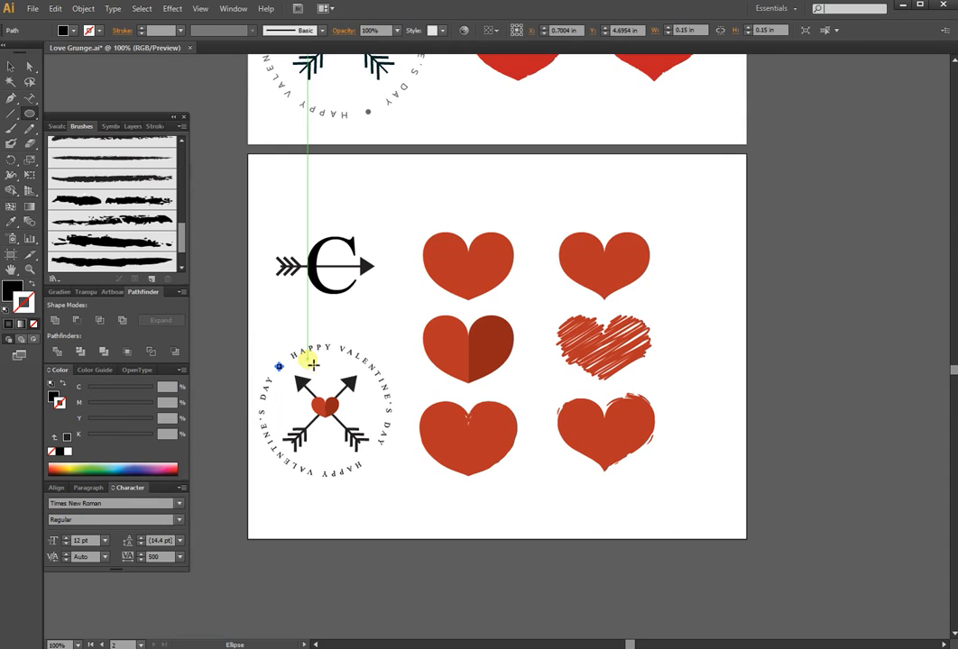
pyautogui.click(11, 67)
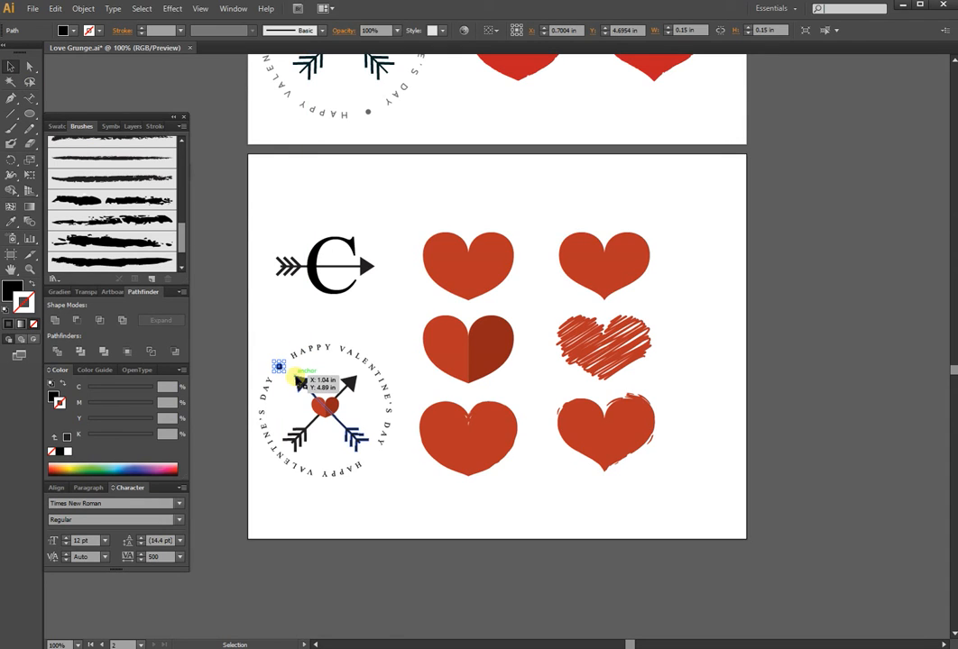
pyautogui.hotkey('ctrl', 'v')
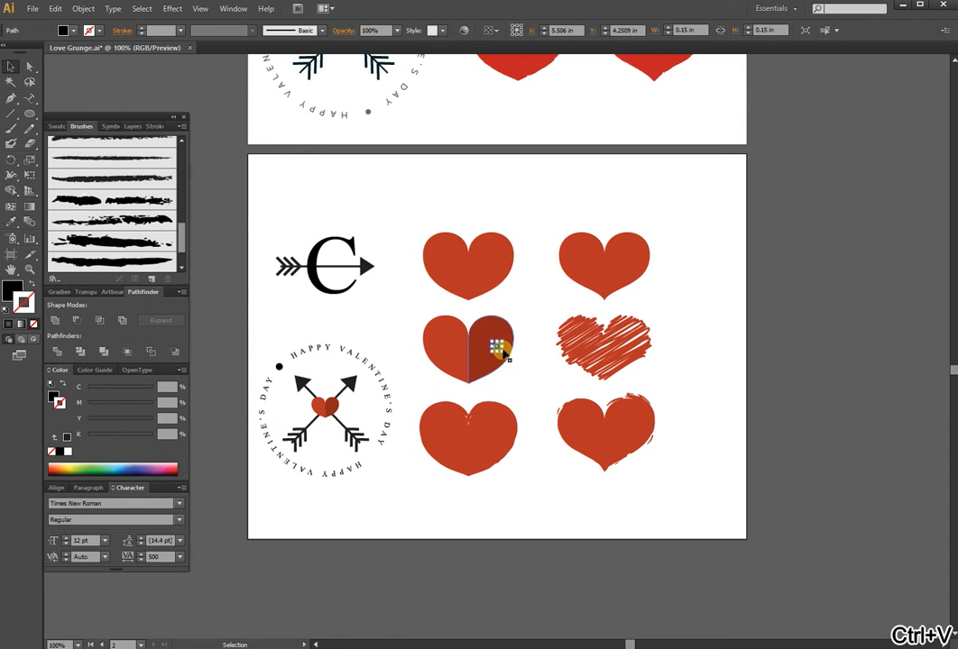
pyautogui.moveTo(498, 347); pyautogui.dragTo(372, 460)
pyautogui.click(403, 476)
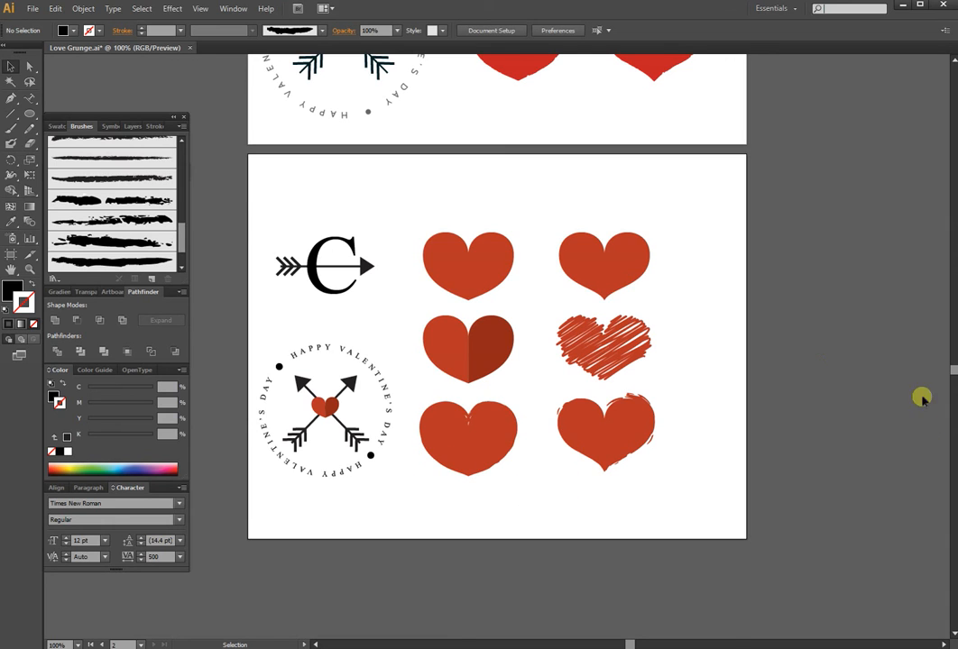
pyautogui.moveTo(786, 295); pyautogui.dragTo(758, 390)
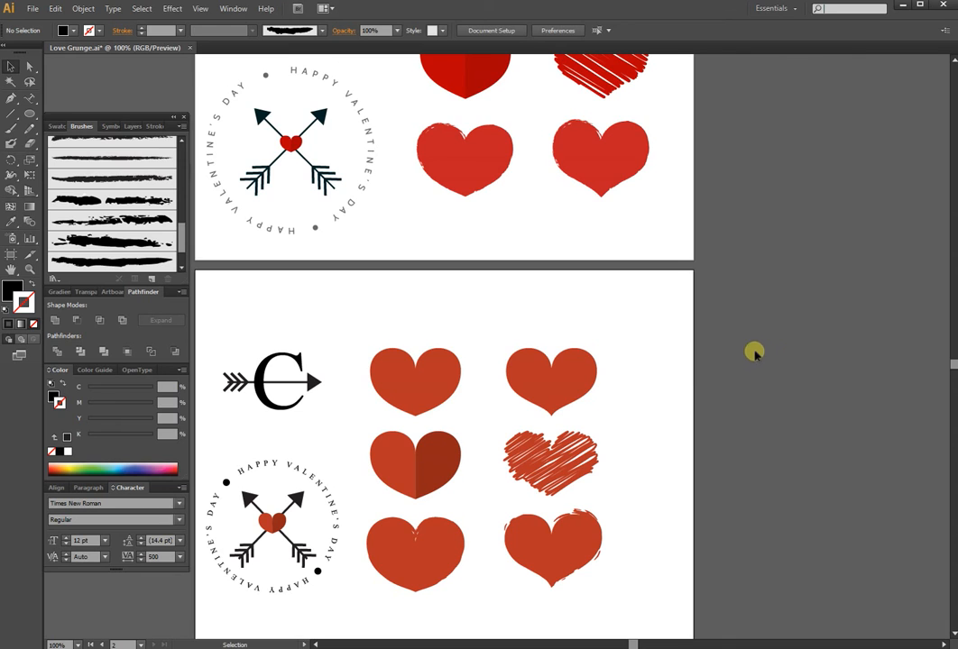
pyautogui.moveTo(726, 293); pyautogui.dragTo(765, 253)
pyautogui.moveTo(725, 339); pyautogui.dragTo(719, 302)
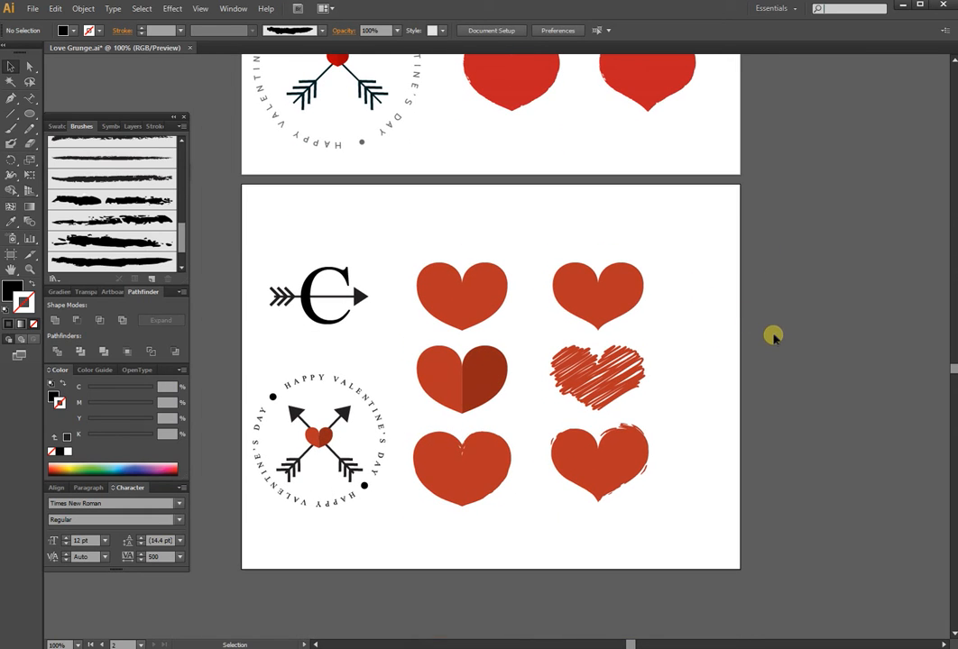